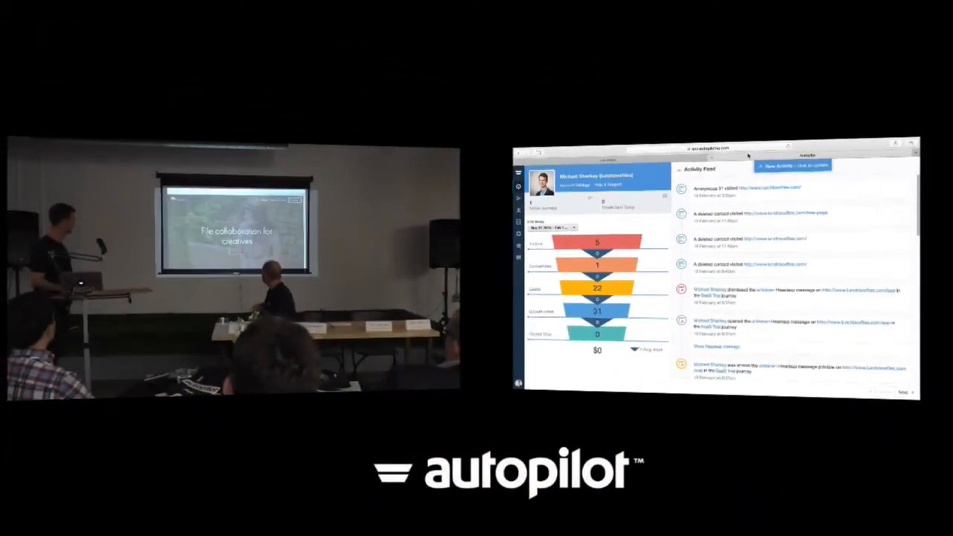
- Open the LunchBox website home page from the browser's Top Sites grid
{"action": "left_click", "coordinate": [662, 150]}
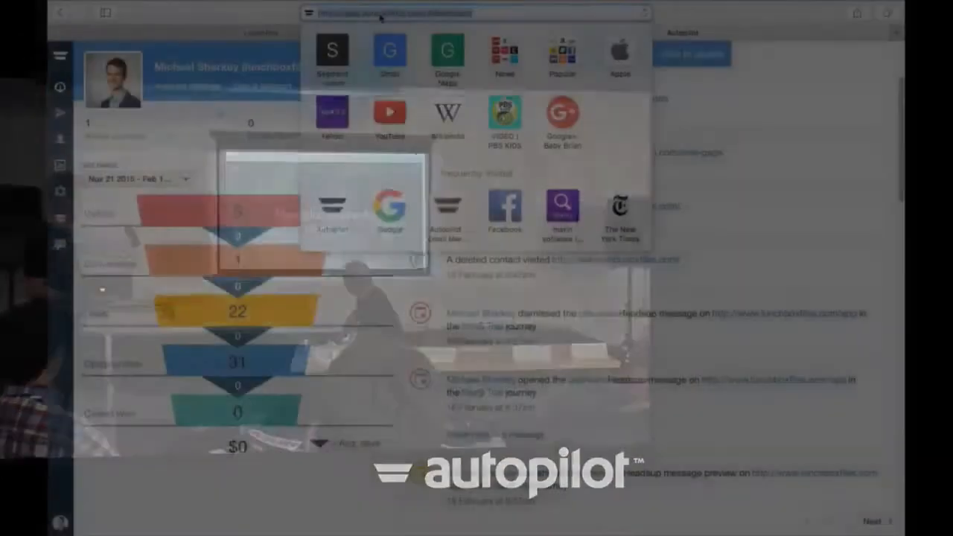
{"action": "left_click", "coordinate": [611, 159]}
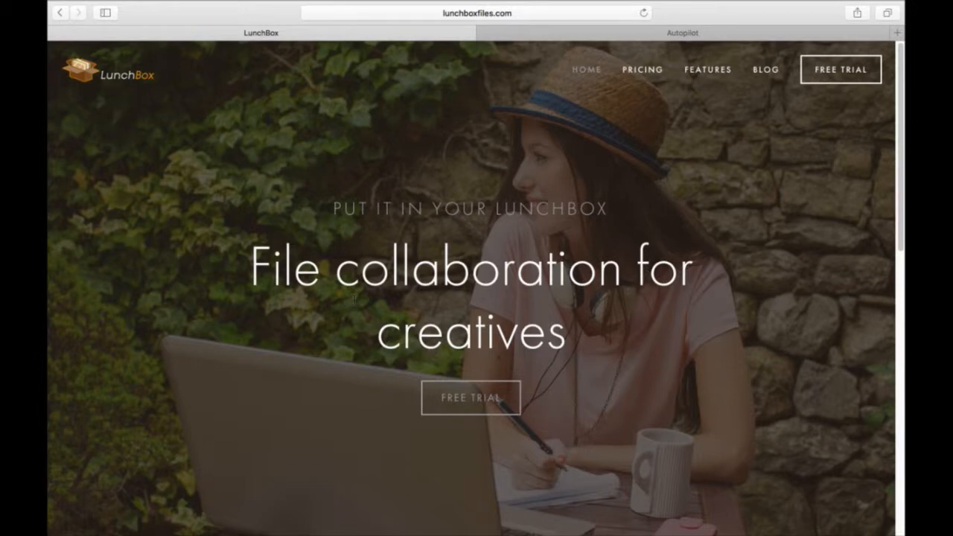
{"action": "scroll", "coordinate": [355, 297], "scroll_direction": "down", "scroll_amount": 1}
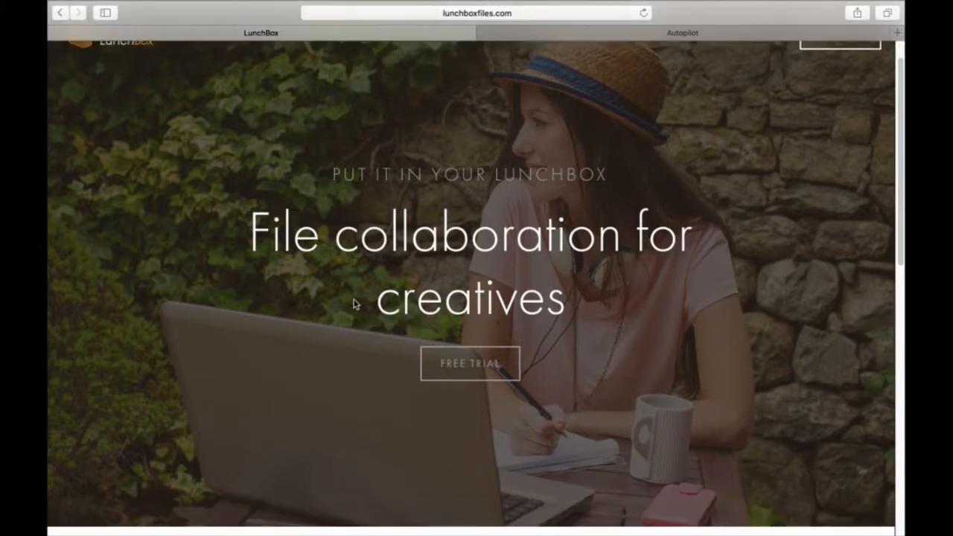
{"action": "scroll", "coordinate": [355, 304], "scroll_direction": "down", "scroll_amount": 5}
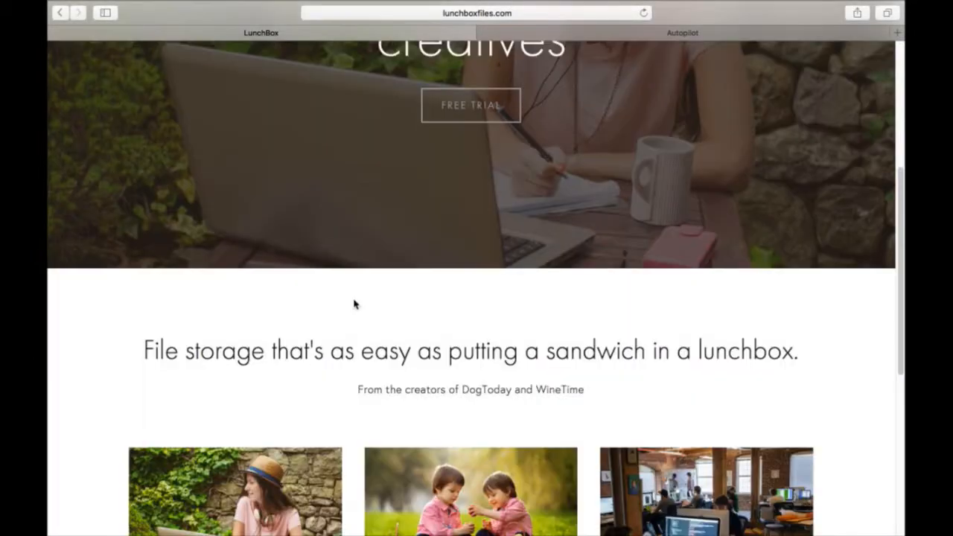
{"action": "scroll", "coordinate": [354, 303], "scroll_direction": "down", "scroll_amount": 3}
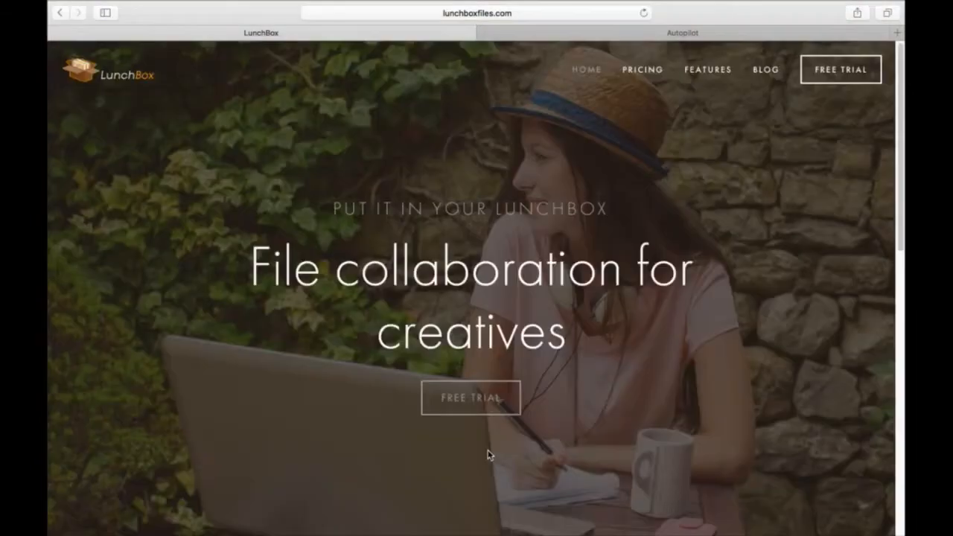
{"action": "left_click", "coordinate": [476, 400]}
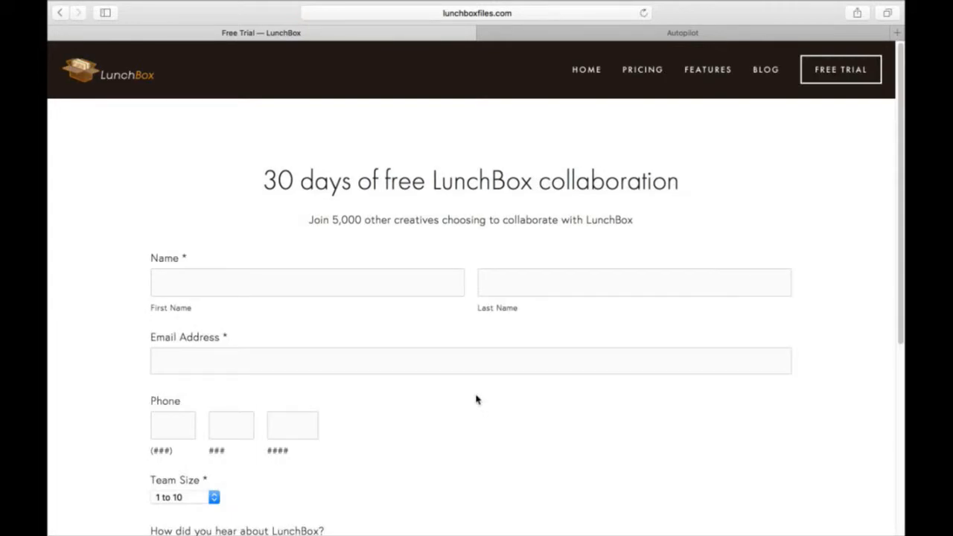
{"action": "scroll", "coordinate": [477, 400], "scroll_direction": "down", "scroll_amount": 5}
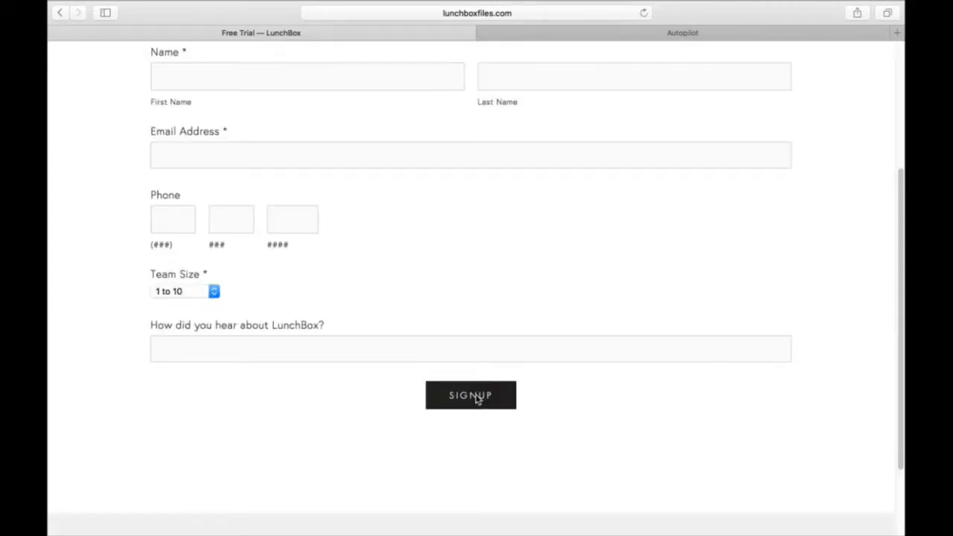
{"action": "scroll", "coordinate": [476, 400], "scroll_direction": "up", "scroll_amount": 4}
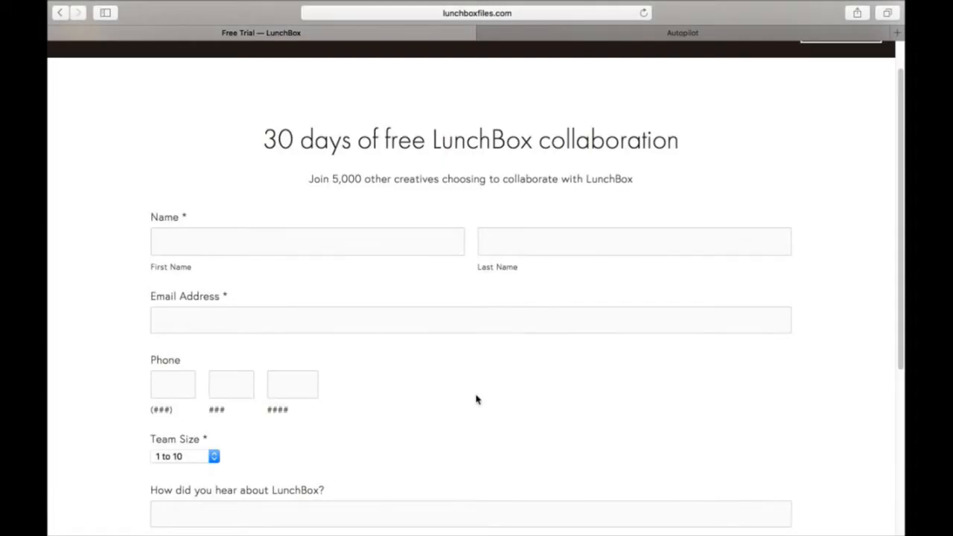
{"action": "scroll", "coordinate": [477, 400], "scroll_direction": "down", "scroll_amount": 2}
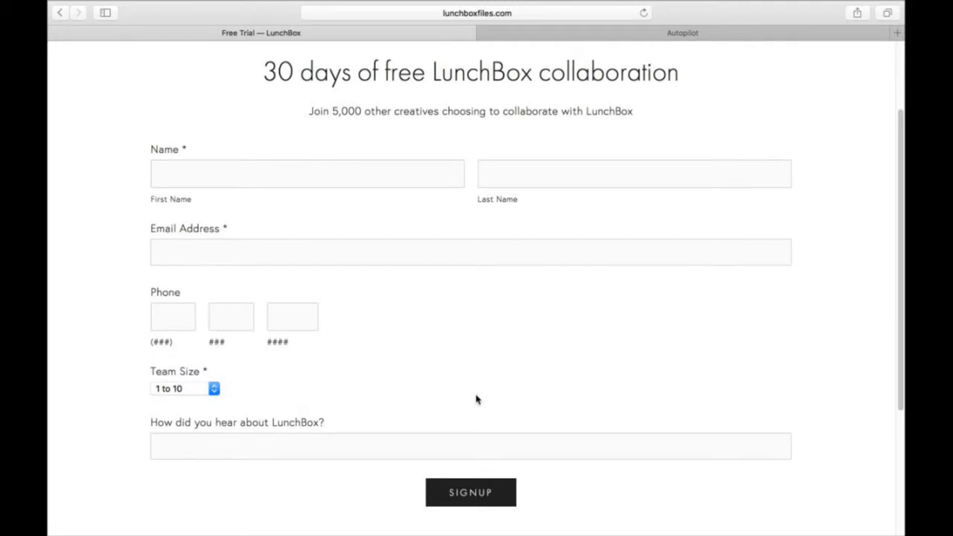
{"action": "scroll", "coordinate": [476, 399], "scroll_direction": "up", "scroll_amount": 3}
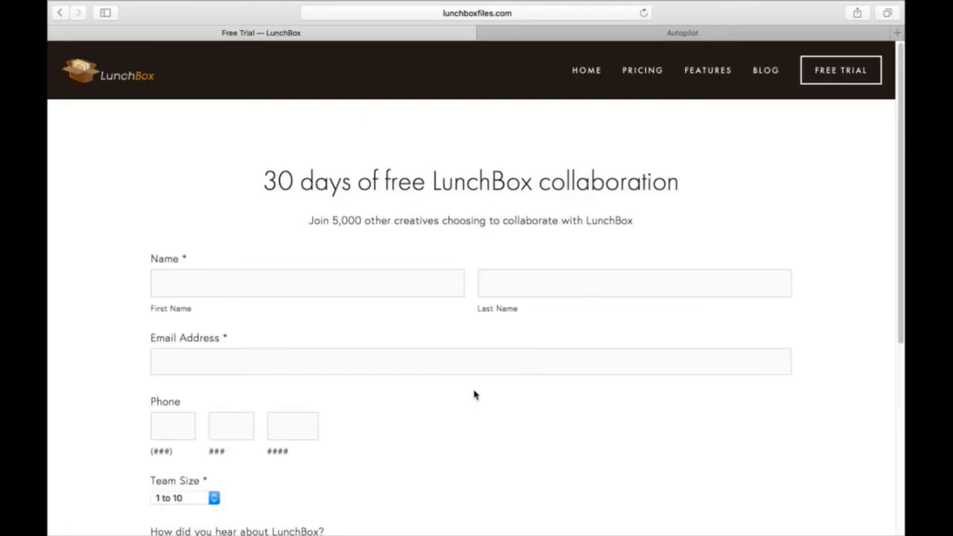
{"action": "left_click", "coordinate": [148, 67]}
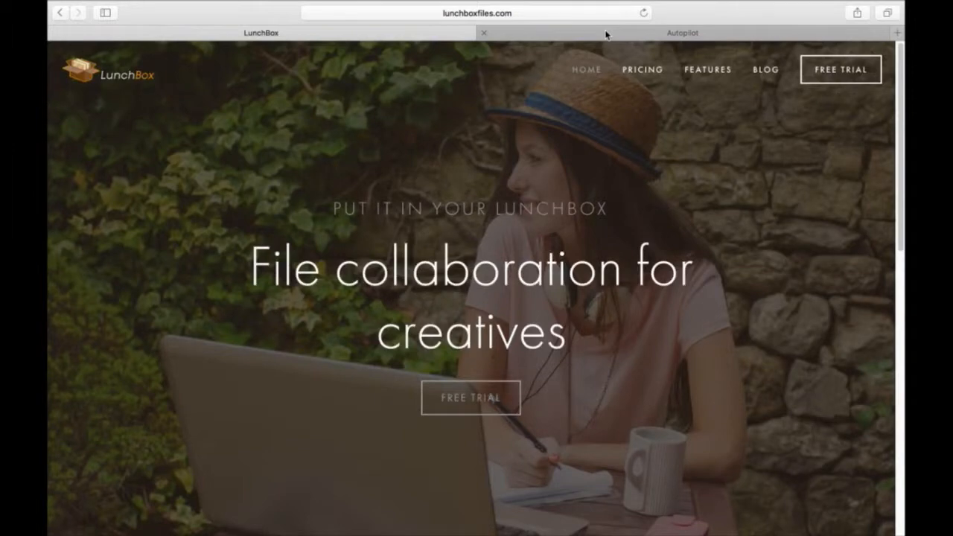
- Switch to Autopilot and show the Journeys list, which contains only the Usage journey
{"action": "left_click", "coordinate": [606, 35]}
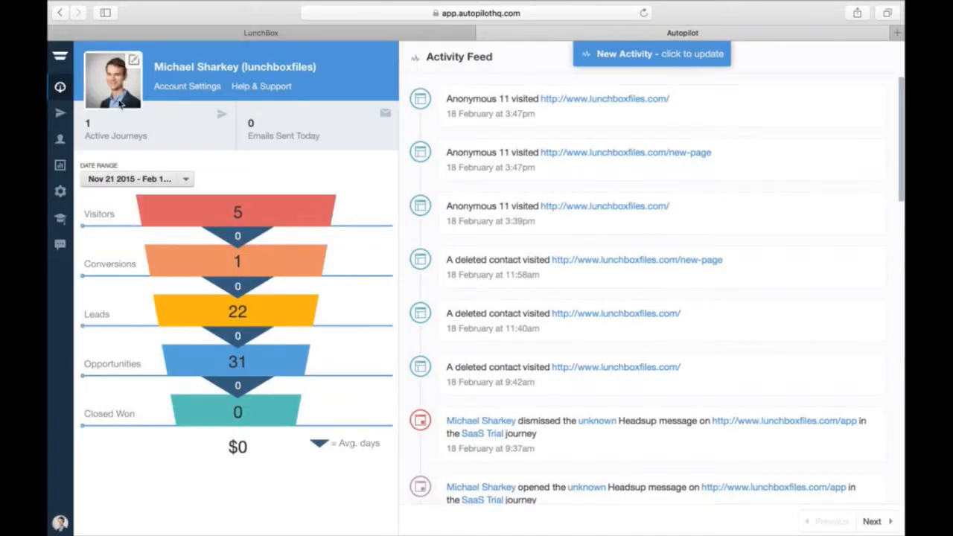
{"action": "left_click", "coordinate": [61, 113]}
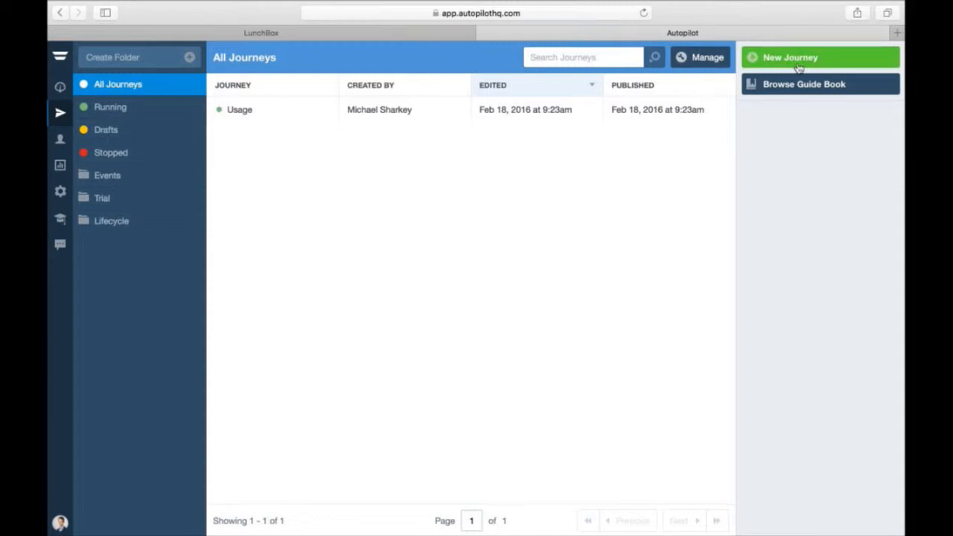
- Create a new journey and dismiss the guide prompt to get a blank canvas
{"action": "left_click", "coordinate": [765, 66]}
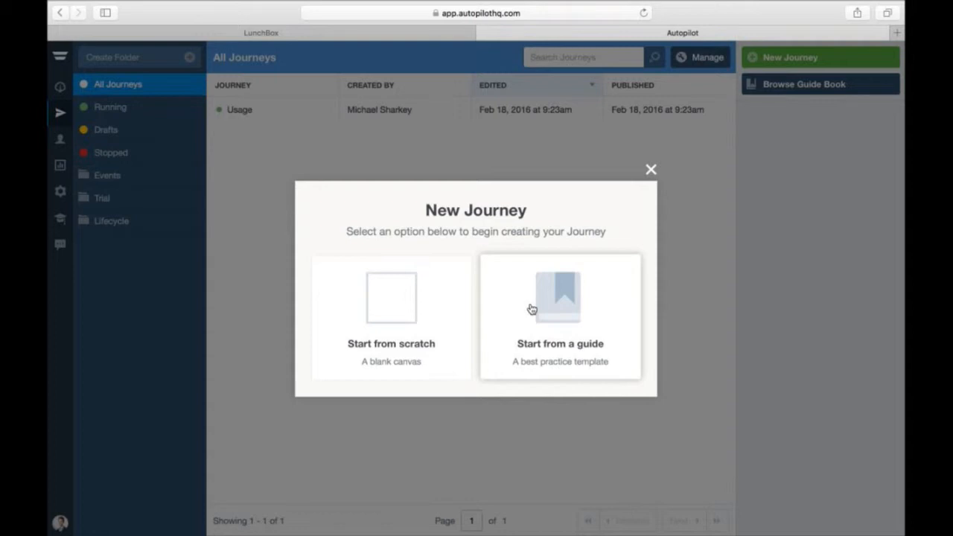
{"action": "key", "text": "Escape"}
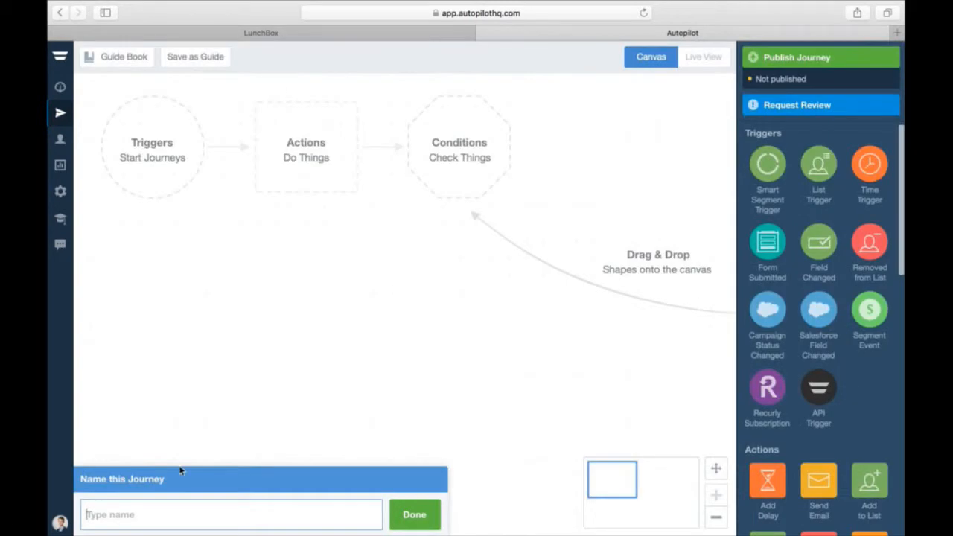
- Name the blank journey 'Saas Trial'
{"action": "type", "text": "Saas Trial"}
{"action": "key", "text": "Return"}
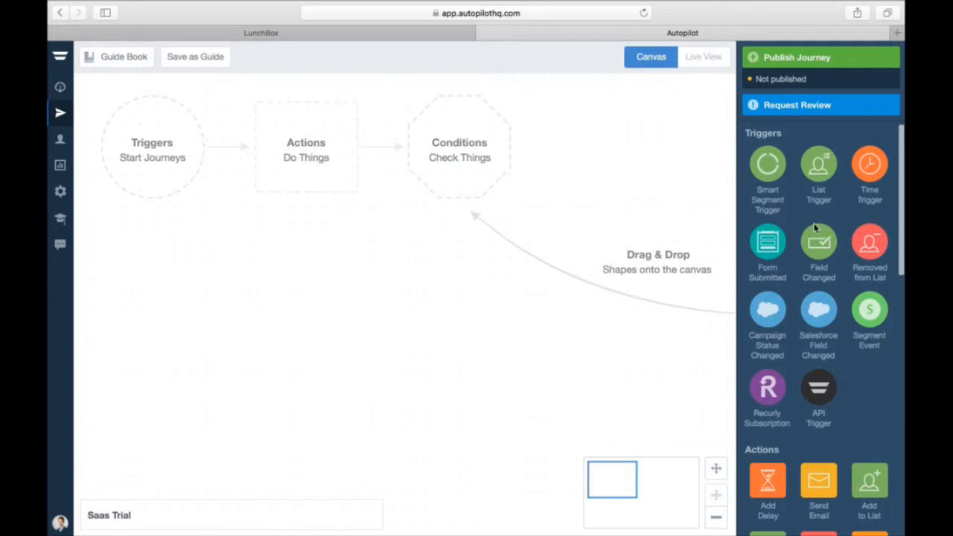
{"action": "scroll", "coordinate": [815, 228], "scroll_direction": "down", "scroll_amount": 5}
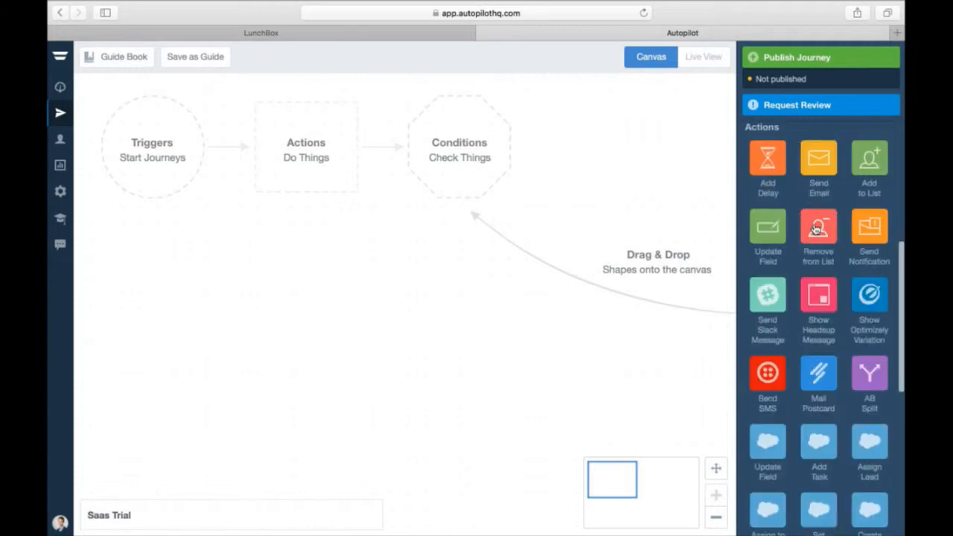
{"action": "scroll", "coordinate": [817, 229], "scroll_direction": "down", "scroll_amount": 5}
{"action": "scroll", "coordinate": [815, 228], "scroll_direction": "up", "scroll_amount": 10}
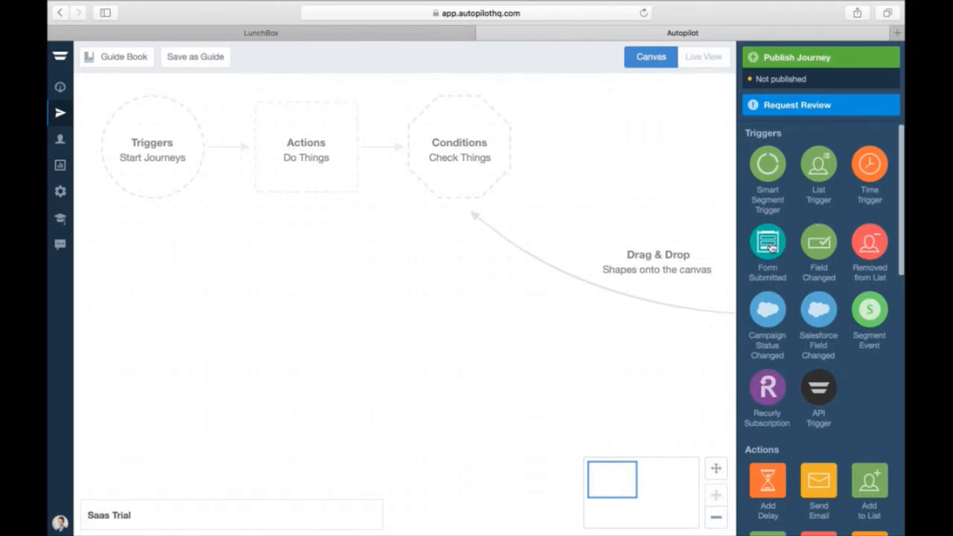
- Place a Form Submitted trigger, copy the LunchBox free trial page URL, and open the trigger's settings
{"action": "left_click_drag", "start_coordinate": [771, 248], "coordinate": [158, 290]}
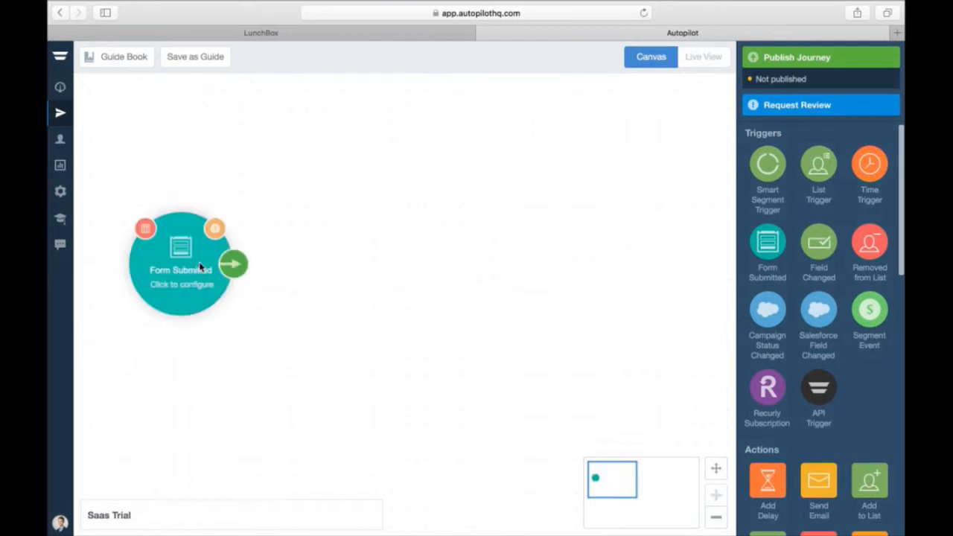
{"action": "left_click_drag", "start_coordinate": [199, 266], "coordinate": [217, 284]}
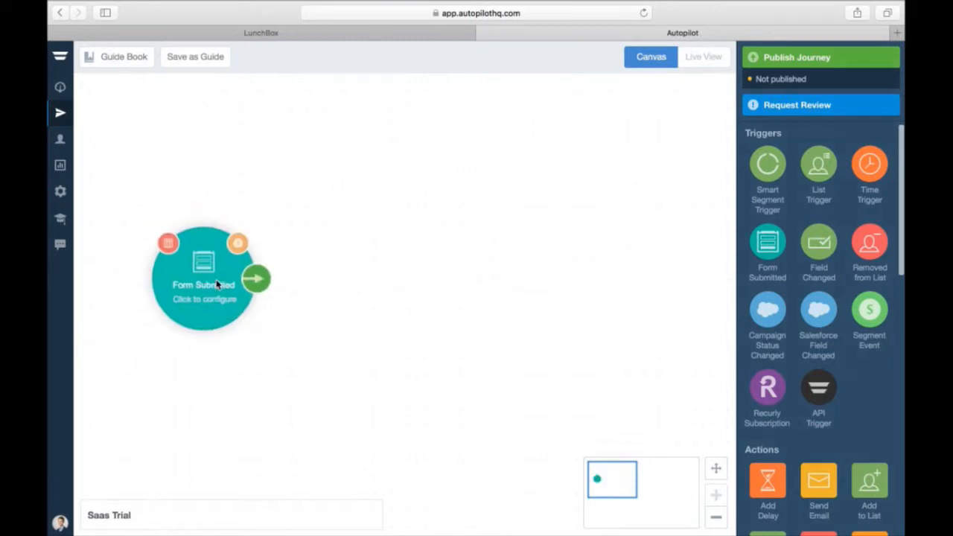
{"action": "left_click", "coordinate": [317, 33]}
{"action": "left_click", "coordinate": [454, 411]}
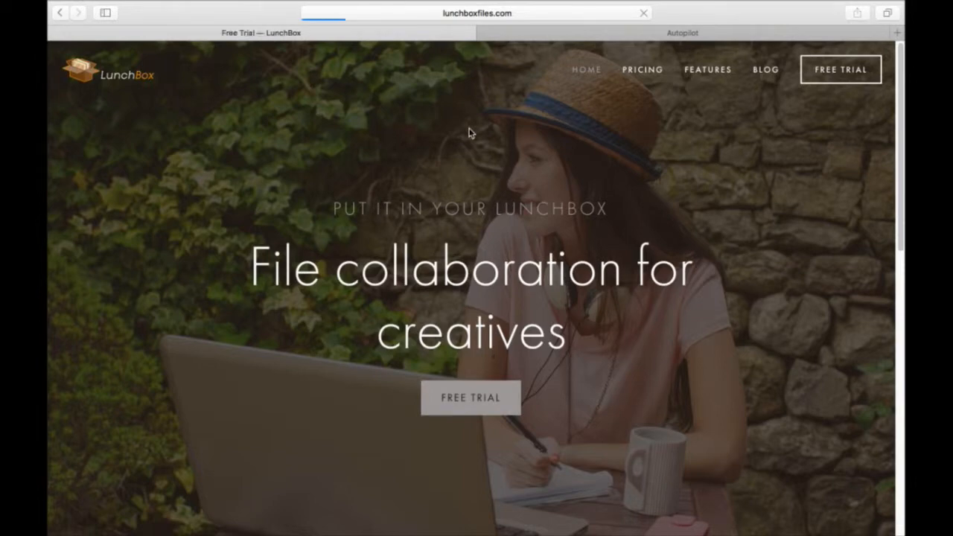
{"action": "key", "text": "super+l"}
{"action": "key", "text": "ctrl+c"}
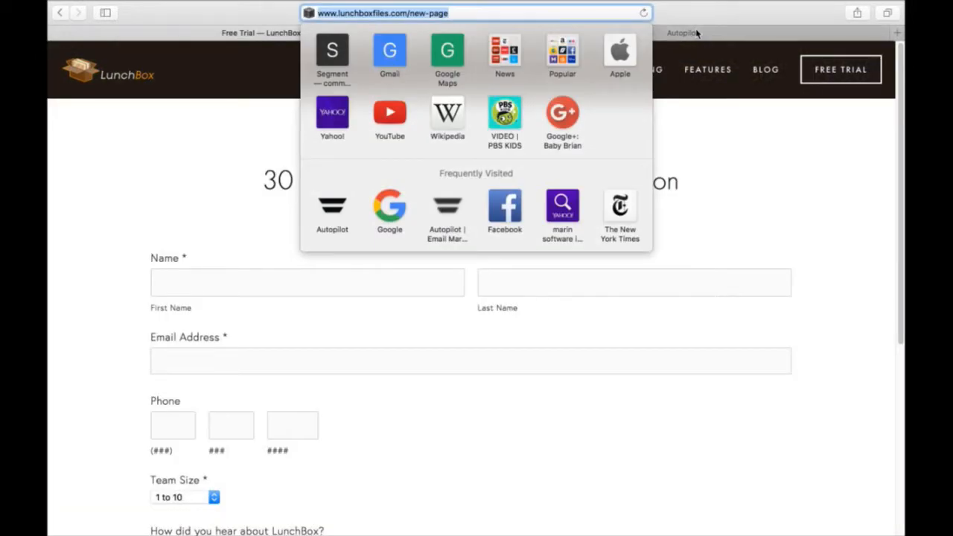
{"action": "left_click", "coordinate": [697, 32]}
{"action": "left_click", "coordinate": [200, 272]}
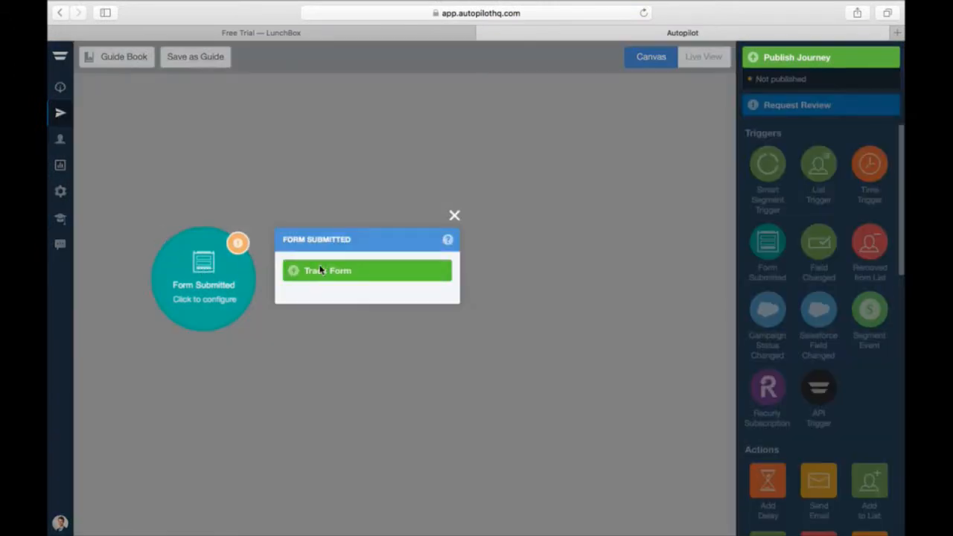
- Track a form named 'Trial' at the pasted free trial URL and accept its six detected fields
{"action": "left_click", "coordinate": [320, 270]}
{"action": "left_click", "coordinate": [333, 215]}
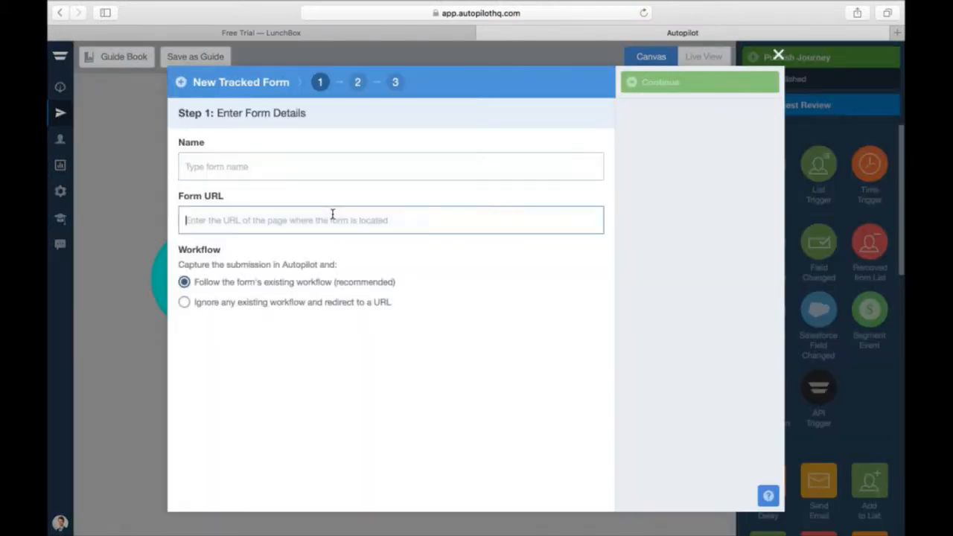
{"action": "key", "text": "ctrl+v"}
{"action": "left_click", "coordinate": [256, 165]}
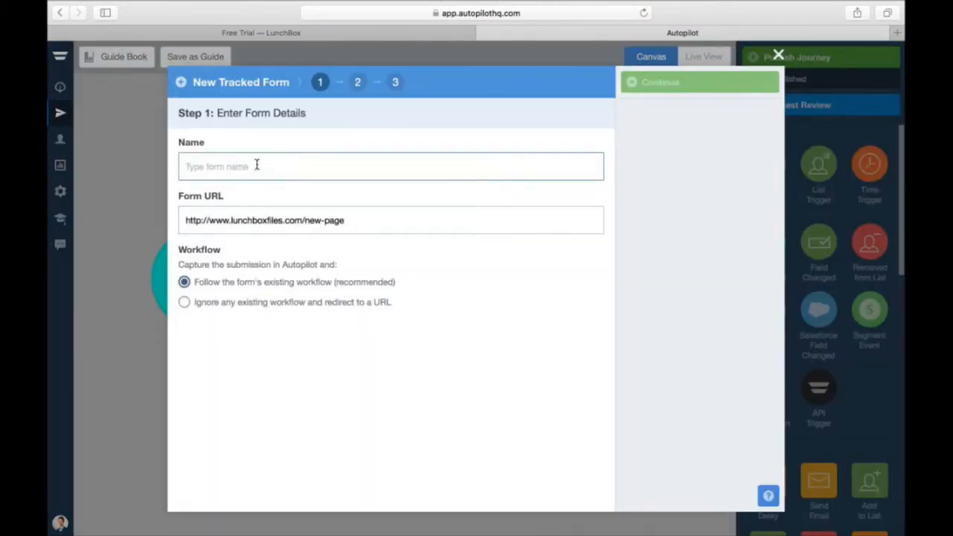
{"action": "type", "text": "Trial"}
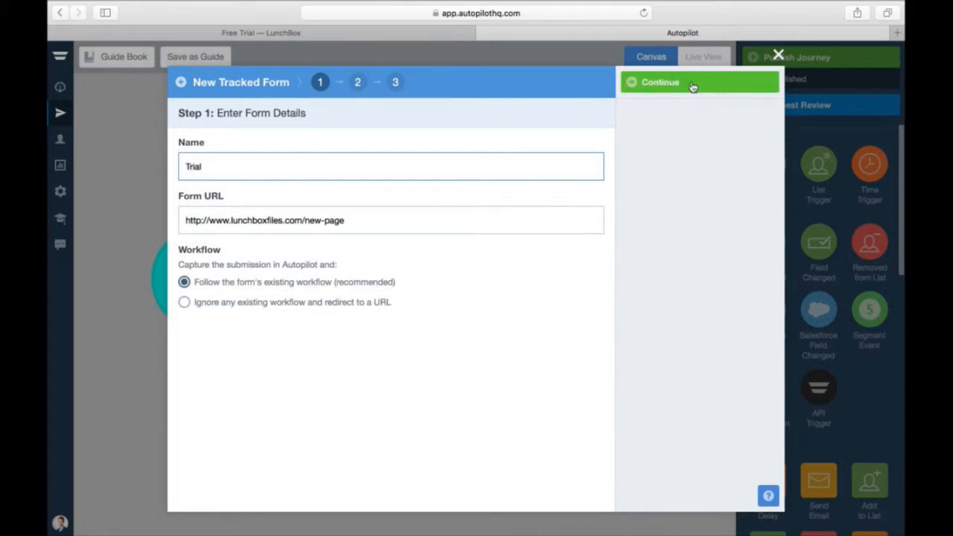
{"action": "left_click", "coordinate": [691, 84]}
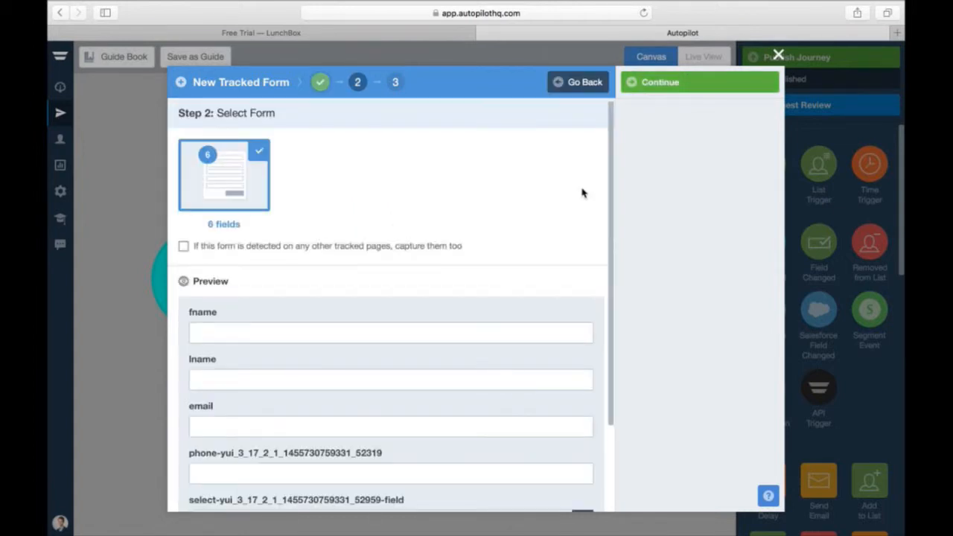
{"action": "scroll", "coordinate": [465, 235], "scroll_direction": "down", "scroll_amount": 2}
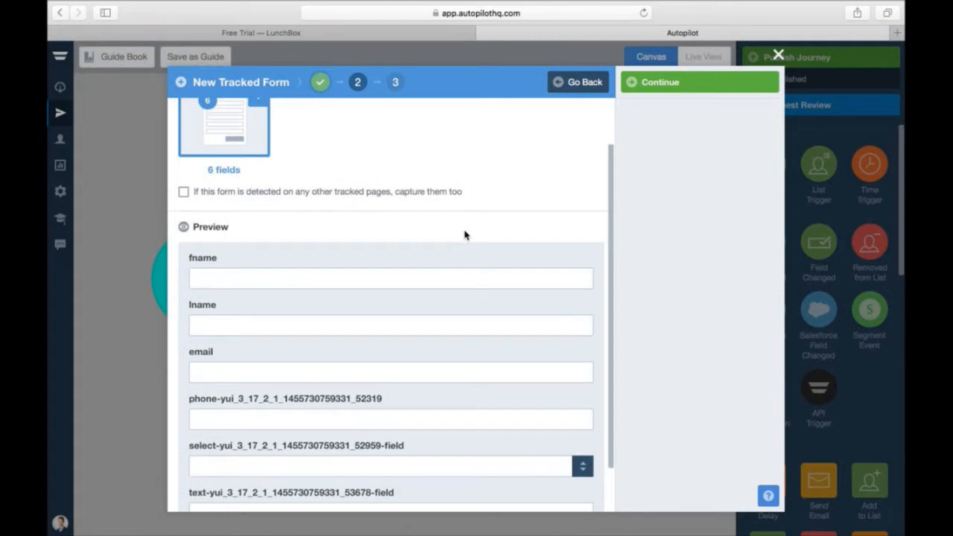
{"action": "left_click", "coordinate": [684, 85]}
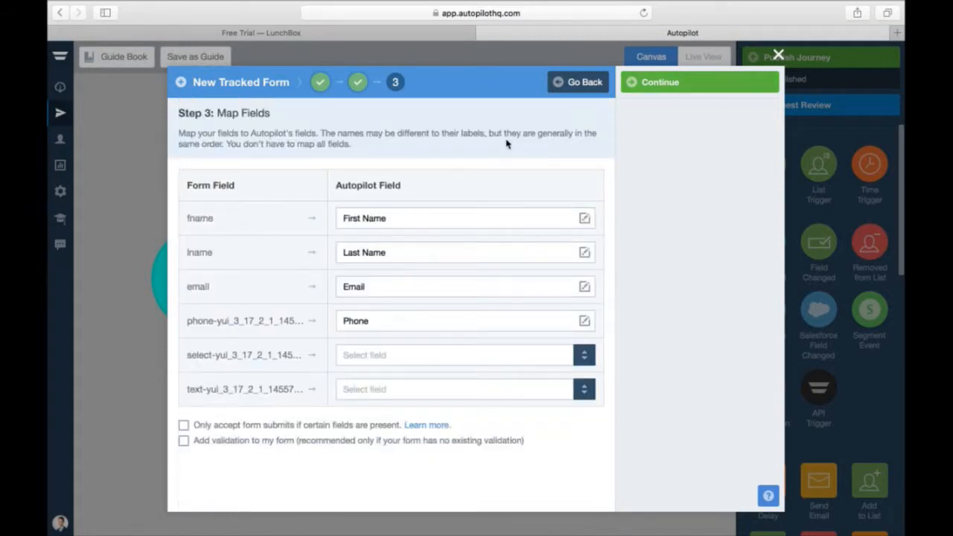
- Map the team-size select to Team Size and the last text field to How Heard, then finish
{"action": "left_click", "coordinate": [318, 36]}
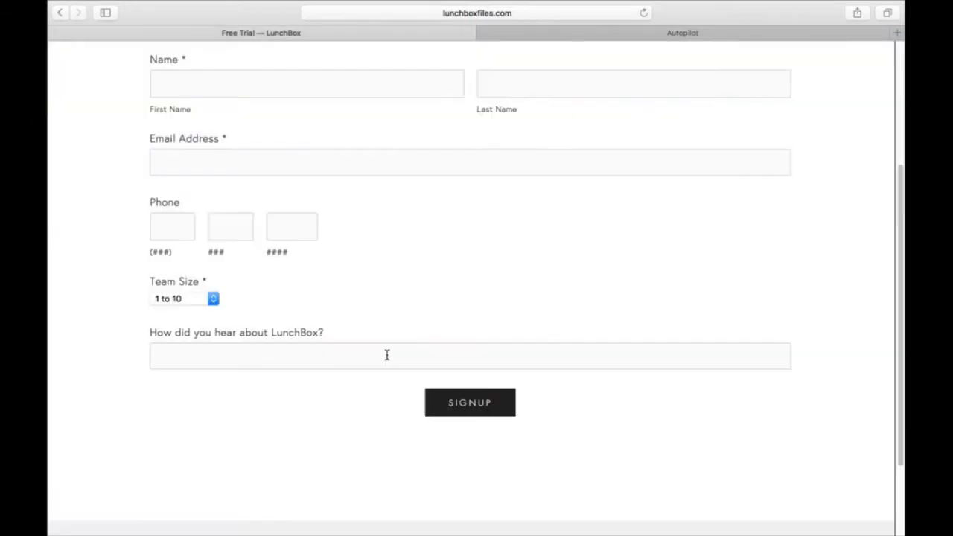
{"action": "left_click", "coordinate": [676, 32]}
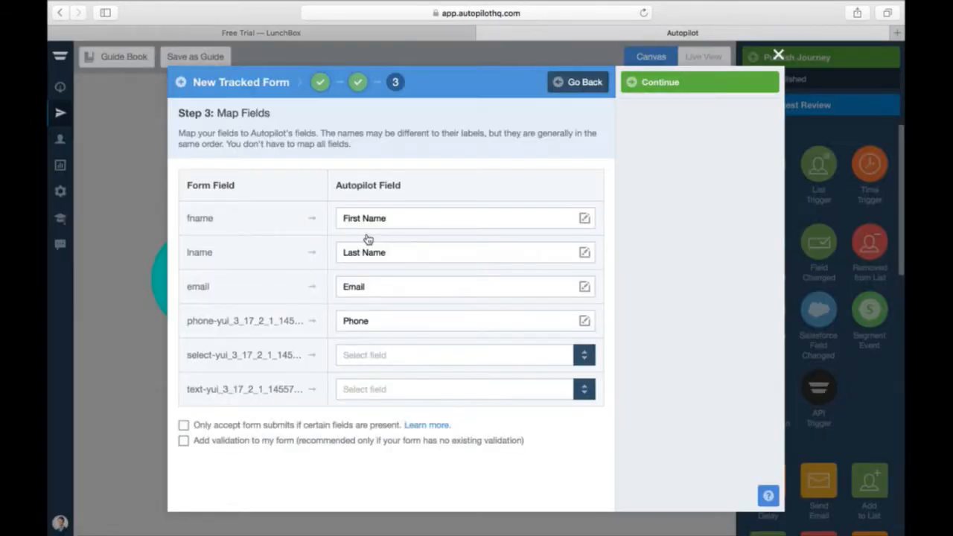
{"action": "left_click", "coordinate": [355, 356]}
{"action": "type", "text": "team"}
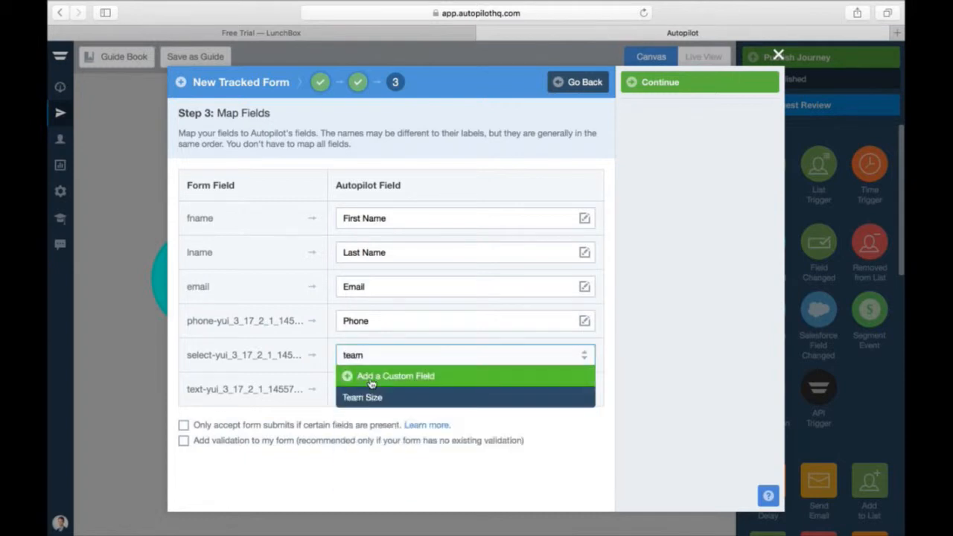
{"action": "key", "text": "Return"}
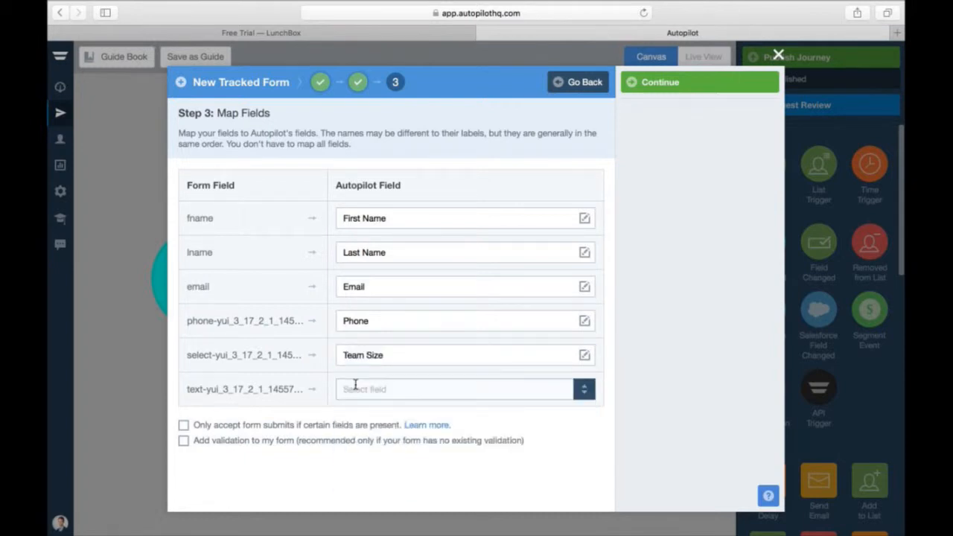
{"action": "left_click", "coordinate": [354, 387]}
{"action": "type", "text": "how"}
{"action": "key", "text": "Return"}
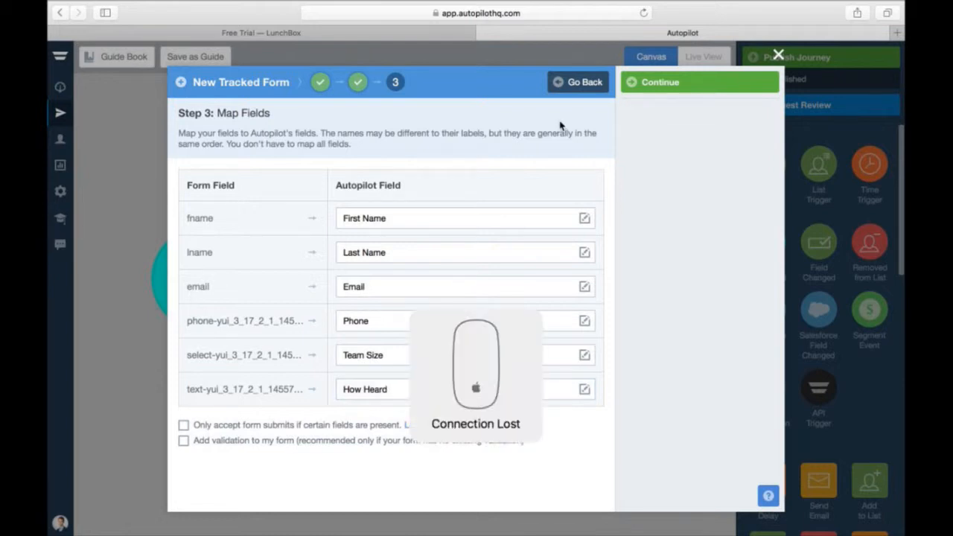
{"action": "left_click", "coordinate": [700, 86]}
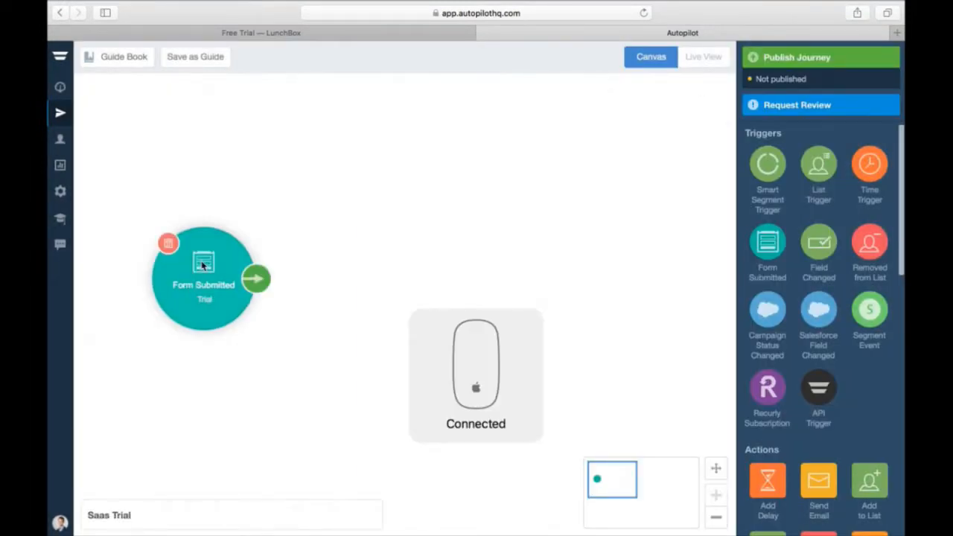
- Drop a Send Email action onto the canvas, connected after the Form Submitted trigger
{"action": "left_click_drag", "start_coordinate": [201, 264], "coordinate": [190, 270]}
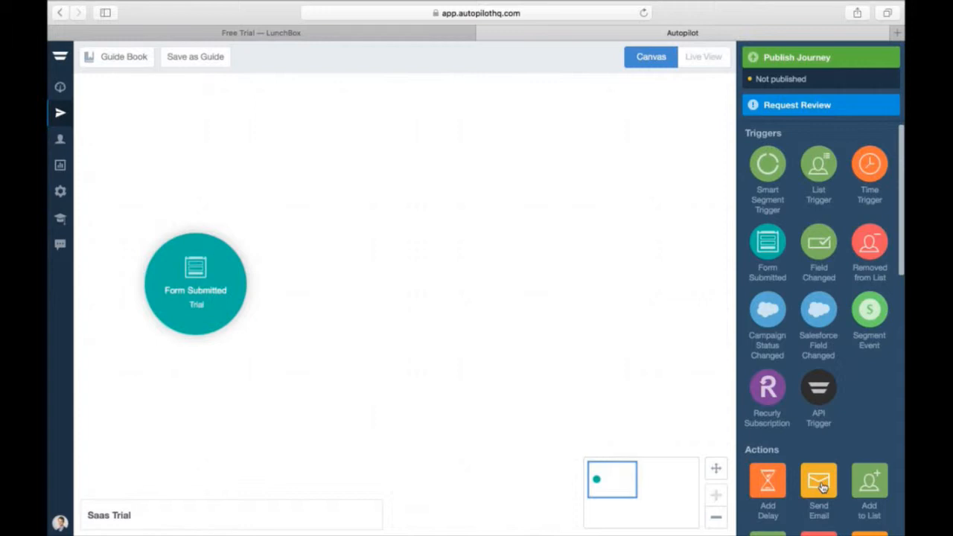
{"action": "left_click_drag", "start_coordinate": [822, 487], "coordinate": [371, 288]}
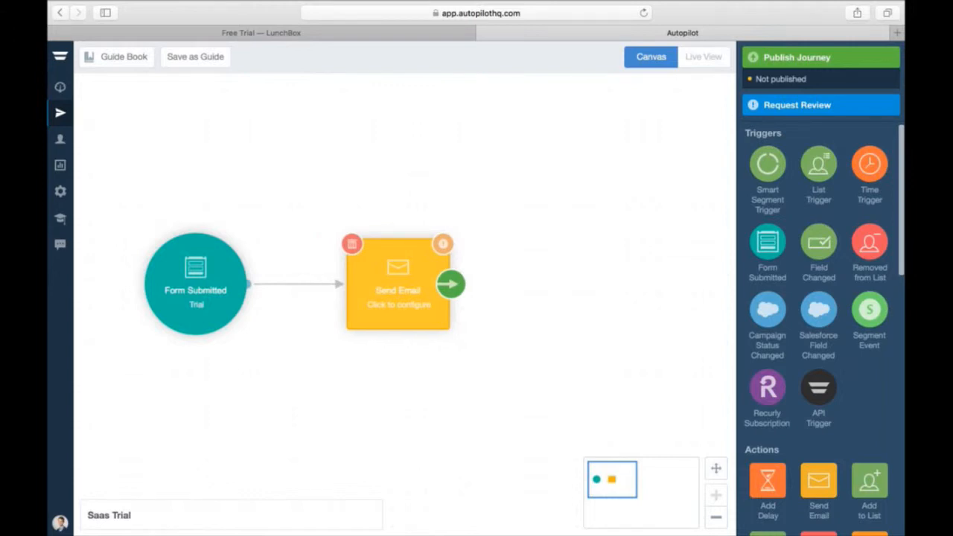
{"action": "scroll", "coordinate": [810, 401], "scroll_direction": "down", "scroll_amount": 5}
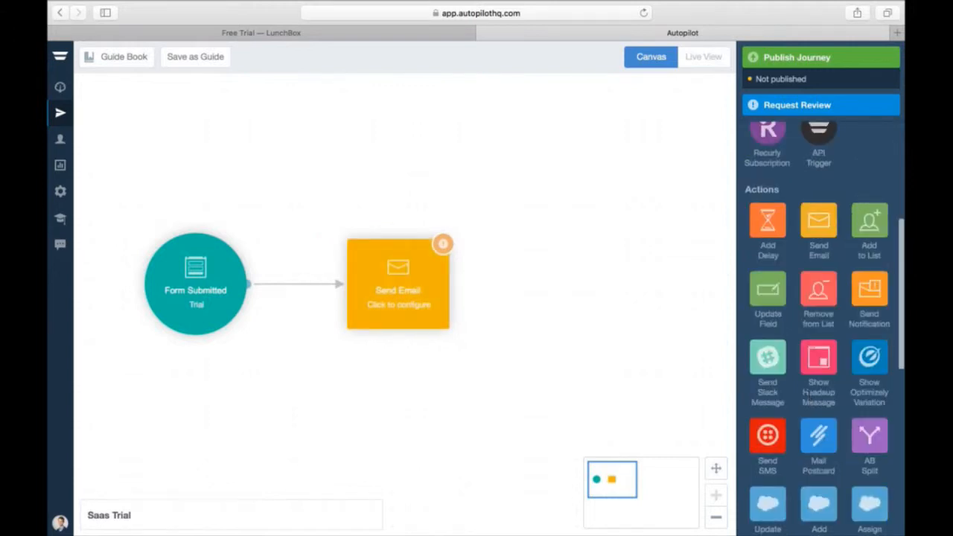
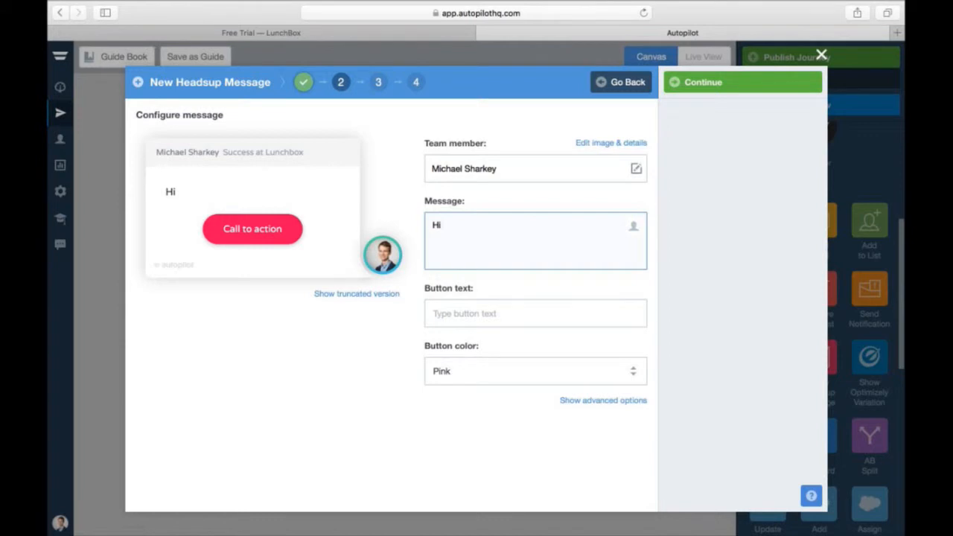
- Write the headsup message: the contact's first name, then the weekly training webinar invitation
{"action": "left_click", "coordinate": [633, 228]}
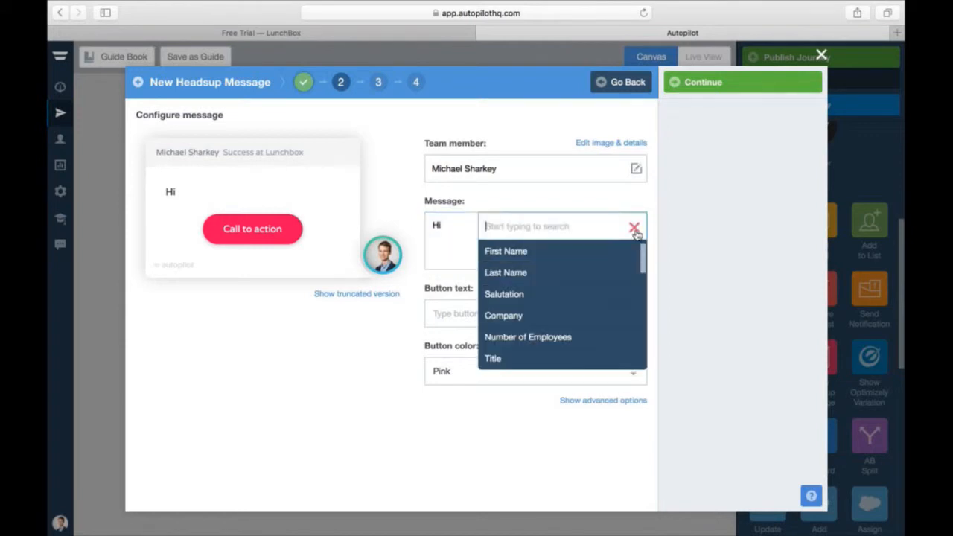
{"action": "left_click", "coordinate": [594, 255]}
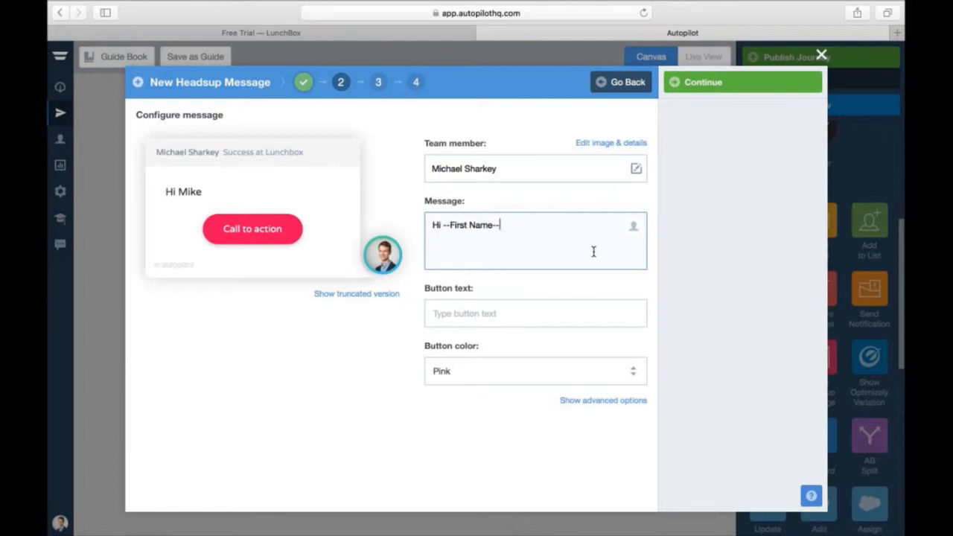
{"action": "type", "text": ","}
{"action": "type", "text": "thanks for "}
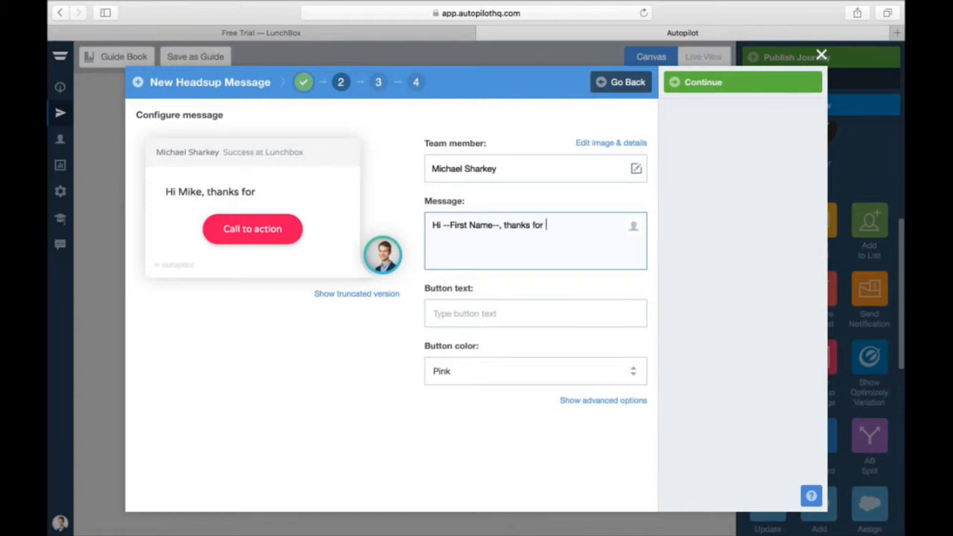
{"action": "type", "text": "joining lunchbox"}
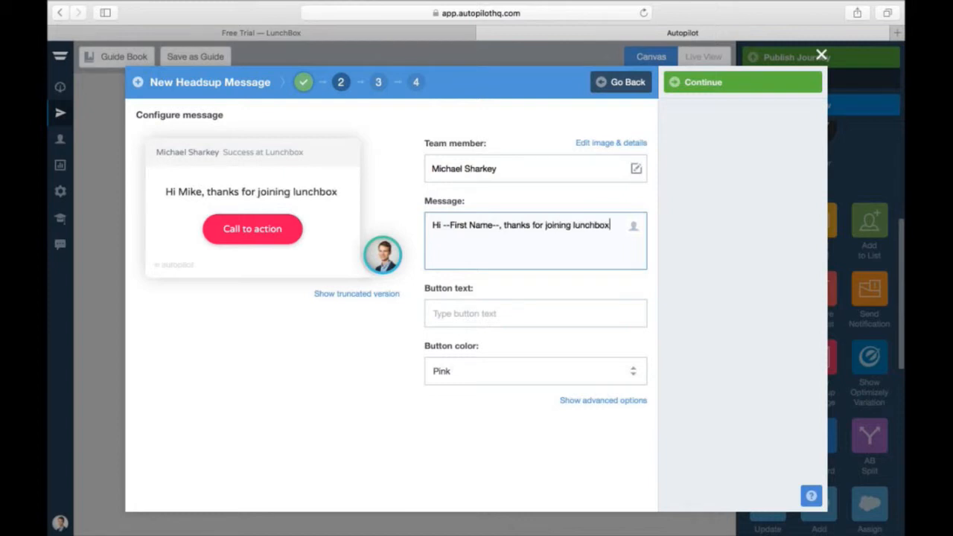
{"action": "type", "text": ", we run "}
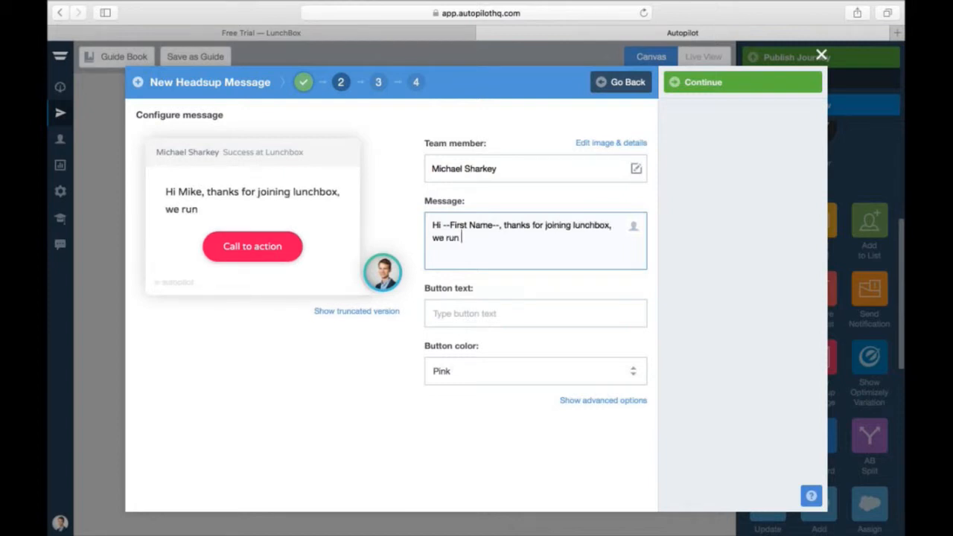
{"action": "type", "text": "a weekly "}
{"action": "type", "text": "w"}
{"action": "type", "text": "rain"}
{"action": "type", "text": "ing webina"}
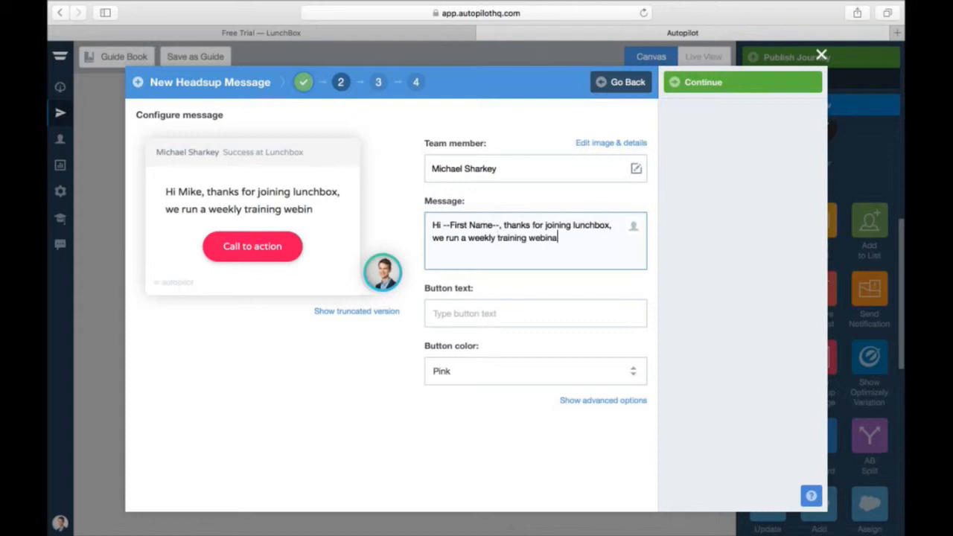
{"action": "type", "text": "r that will help you ge"}
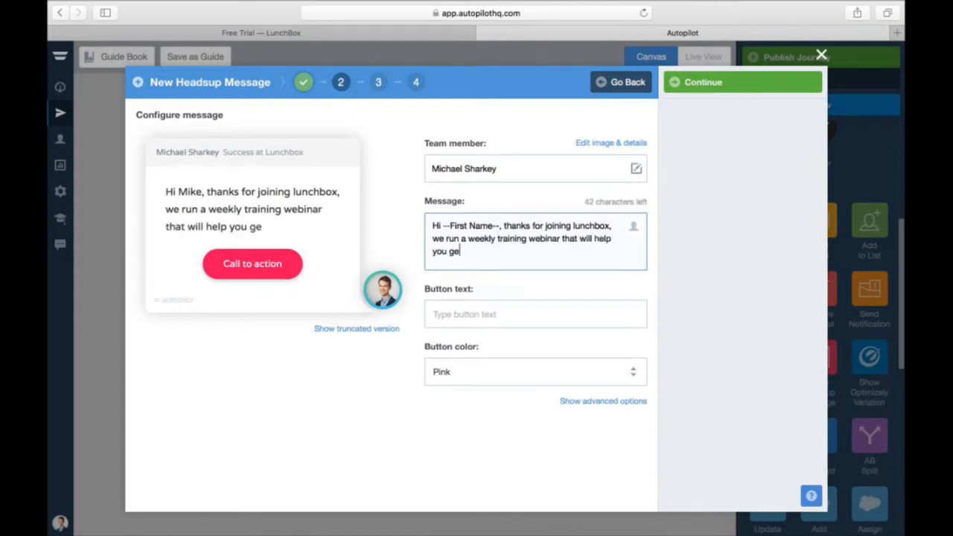
{"action": "type", "text": "t setup"}
- Label the button 'Book the webinar', keep it pink, and move on to its link
{"action": "left_click", "coordinate": [531, 324]}
{"action": "type", "text": "a"}
{"action": "key", "text": "BackSpace"}
{"action": "type", "text": "Book"}
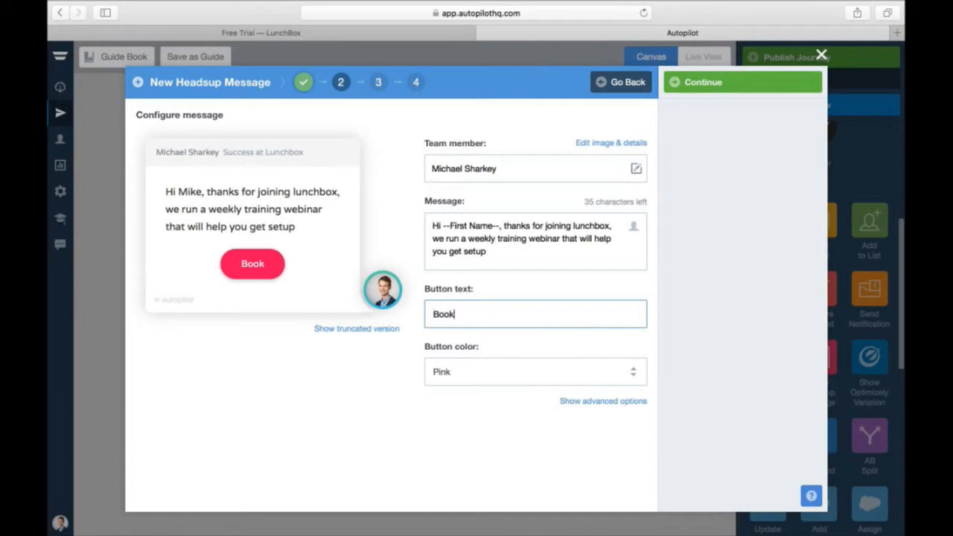
{"action": "type", "text": " the webinar"}
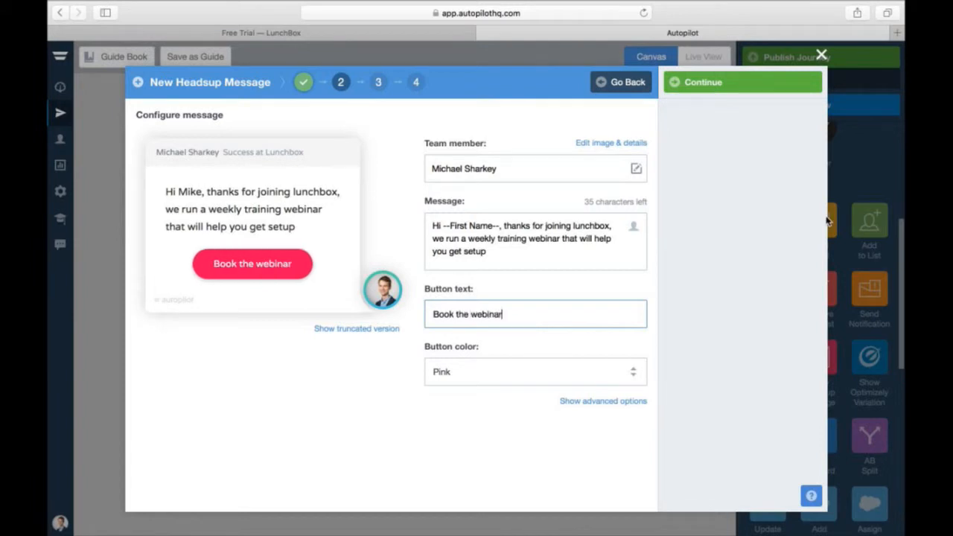
{"action": "left_click", "coordinate": [552, 371]}
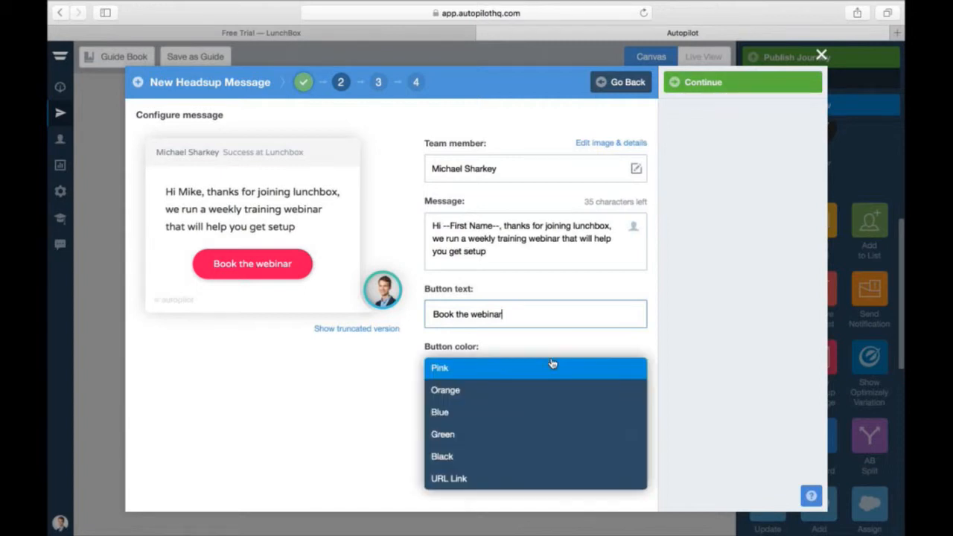
{"action": "left_click", "coordinate": [506, 390]}
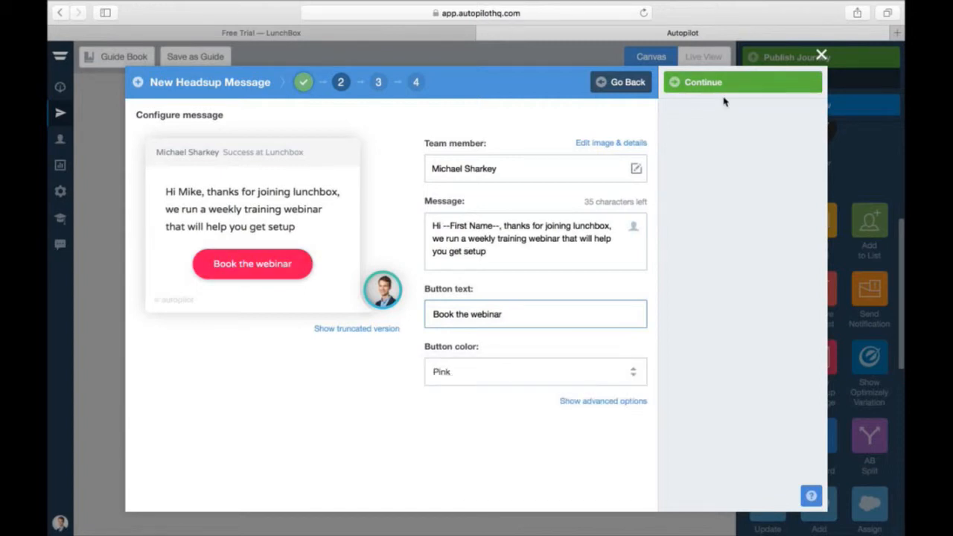
{"action": "left_click", "coordinate": [720, 84]}
{"action": "left_click", "coordinate": [567, 171]}
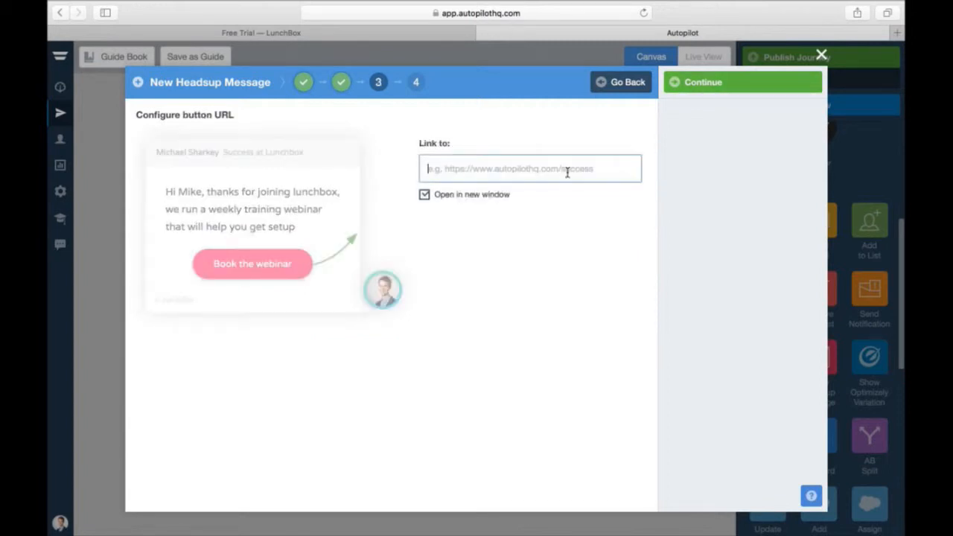
{"action": "type", "text": "http://www.google.com"}
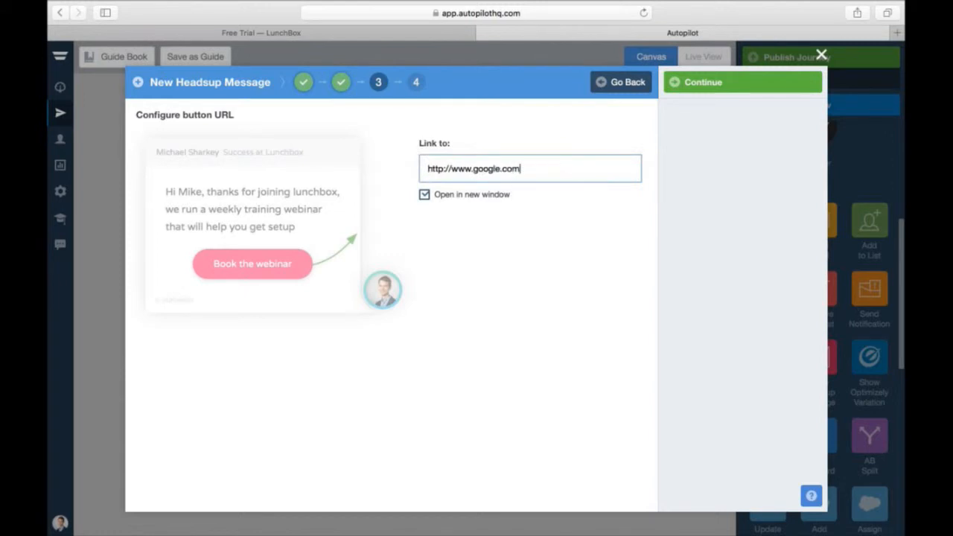
{"action": "left_click", "coordinate": [703, 81]}
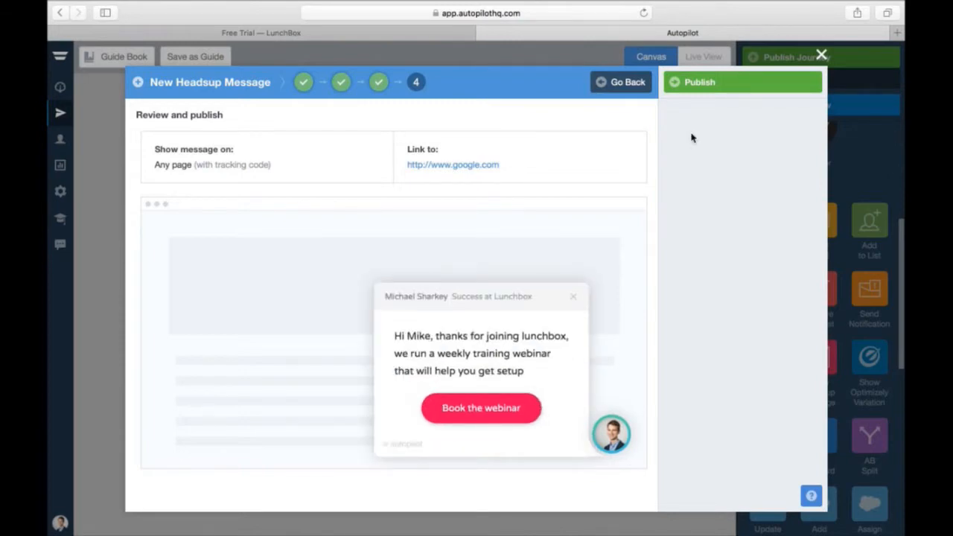
{"action": "left_click", "coordinate": [679, 88]}
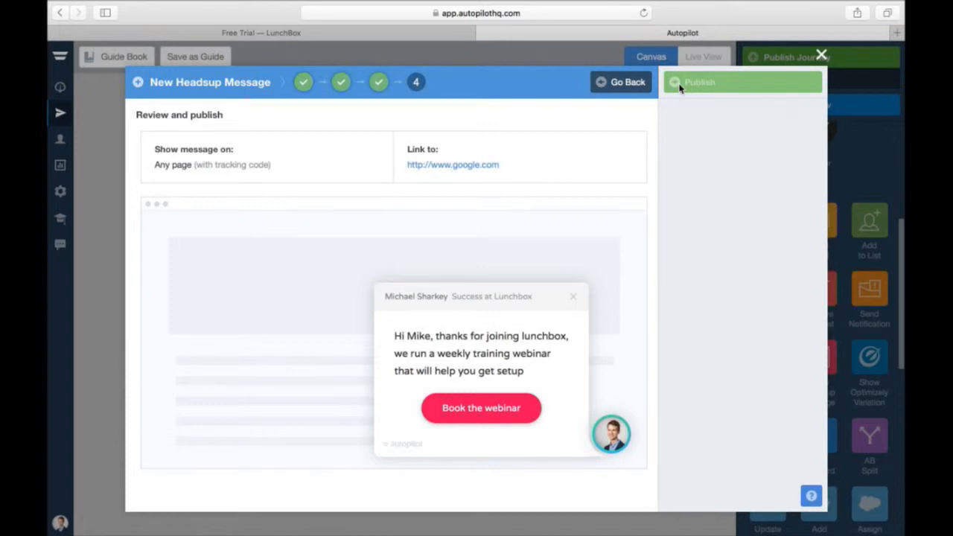
{"action": "left_click", "coordinate": [679, 88]}
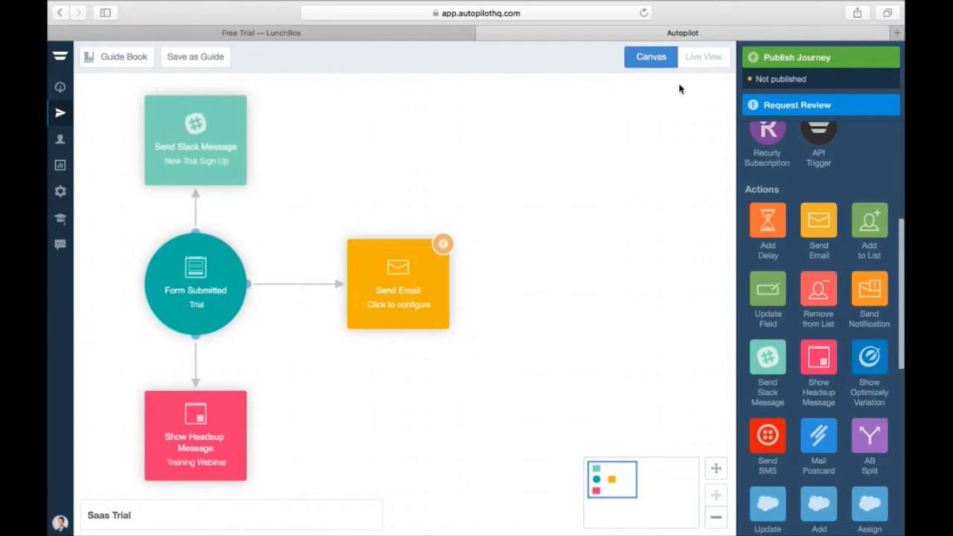
- Give the Send Email step a new email 'Welcome to Lunchbox' built from the Welcome template
{"action": "left_click", "coordinate": [382, 315]}
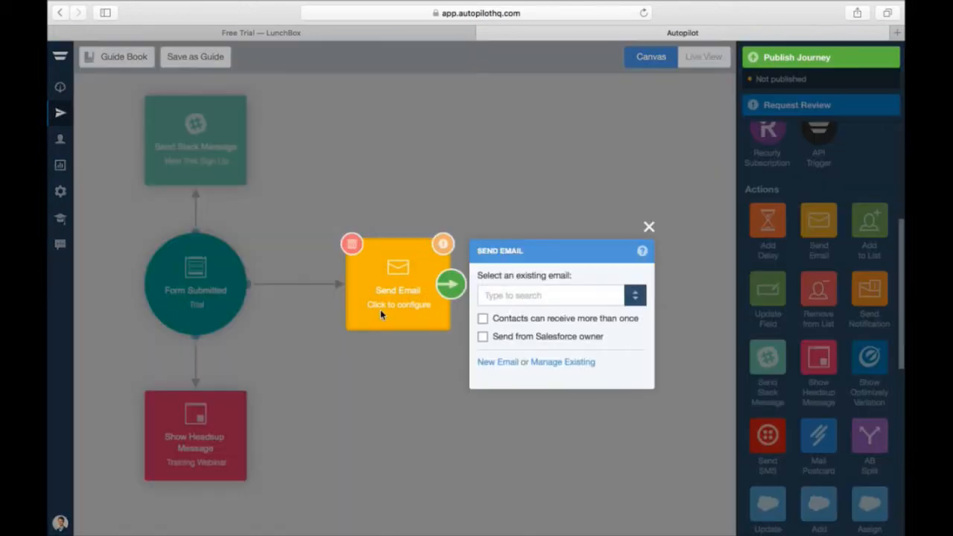
{"action": "left_click", "coordinate": [497, 363]}
{"action": "left_click", "coordinate": [562, 247]}
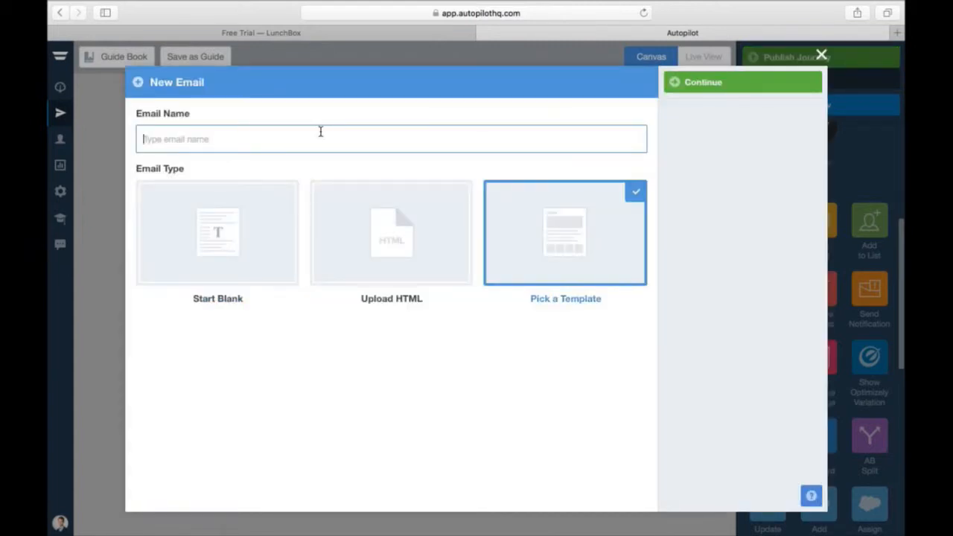
{"action": "type", "text": "Welcome to Lunchbox"}
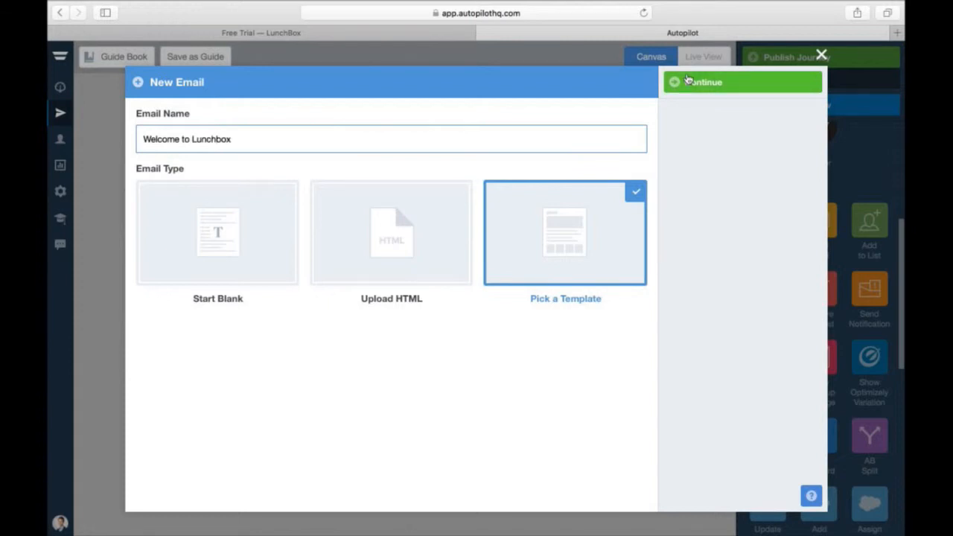
{"action": "left_click", "coordinate": [690, 81]}
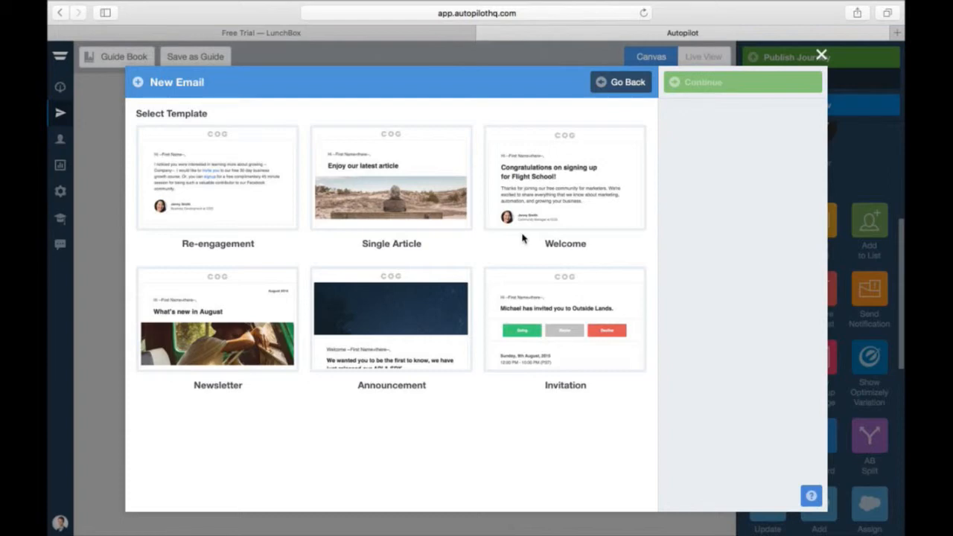
{"action": "left_click", "coordinate": [541, 186]}
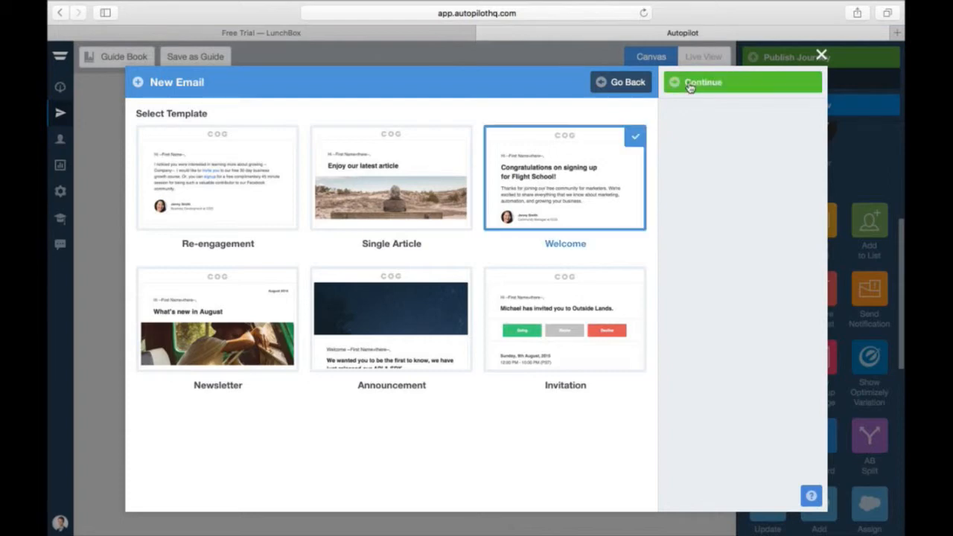
{"action": "left_click", "coordinate": [690, 85]}
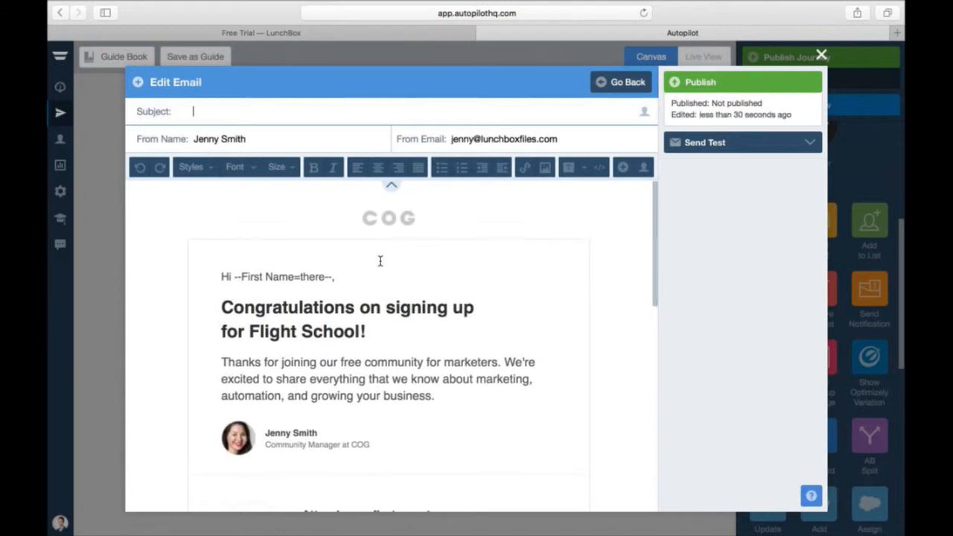
- Replace the COG header logo with a smaller Lunchbox_logo_05.png from the Desktop
{"action": "left_click", "coordinate": [419, 216]}
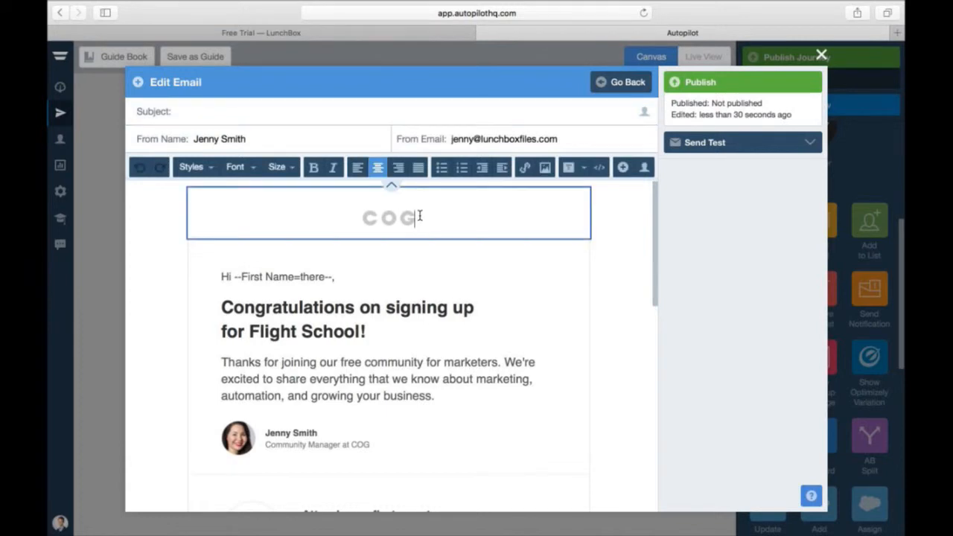
{"action": "key", "text": "BackSpace"}
{"action": "left_click", "coordinate": [545, 166]}
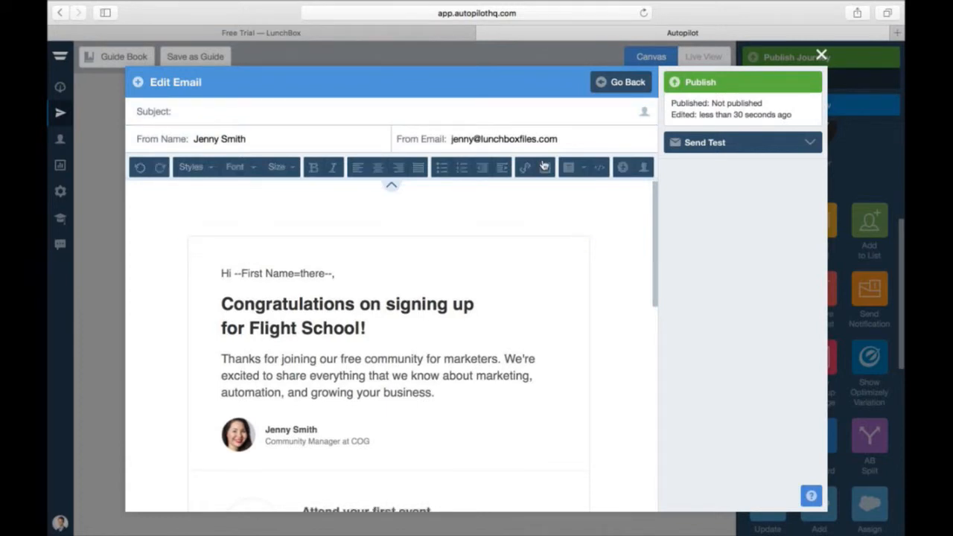
{"action": "left_click", "coordinate": [544, 167]}
{"action": "left_click", "coordinate": [286, 196]}
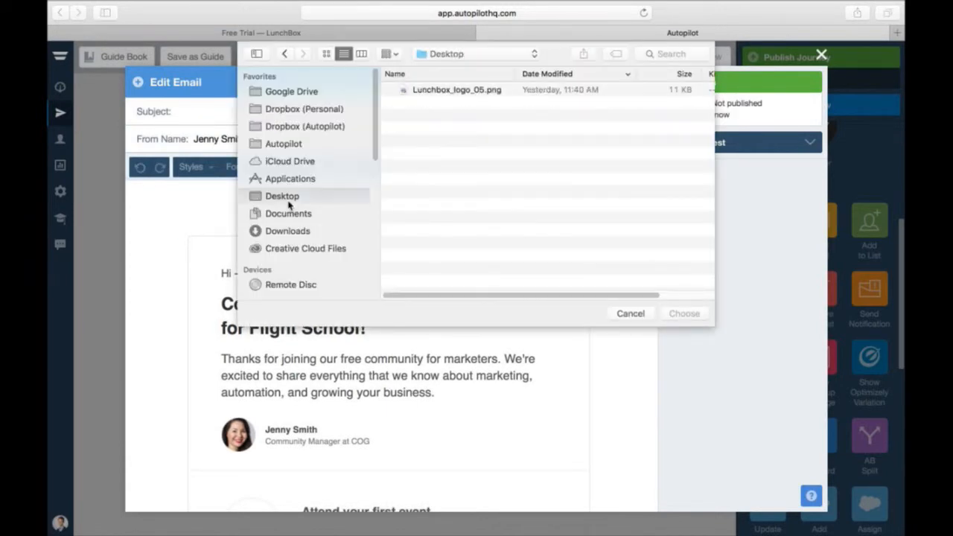
{"action": "left_click", "coordinate": [457, 90]}
{"action": "left_click", "coordinate": [668, 314]}
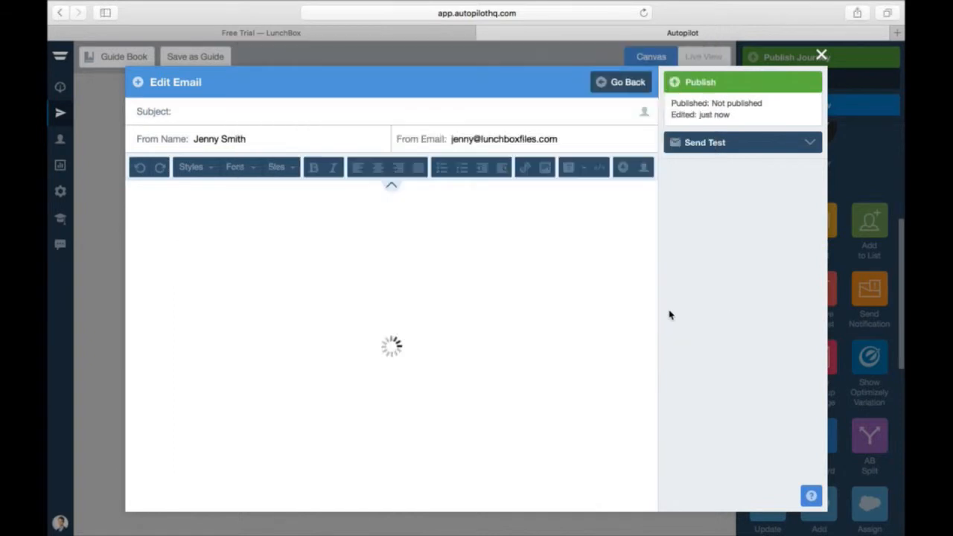
{"action": "left_click_drag", "start_coordinate": [543, 308], "coordinate": [368, 238]}
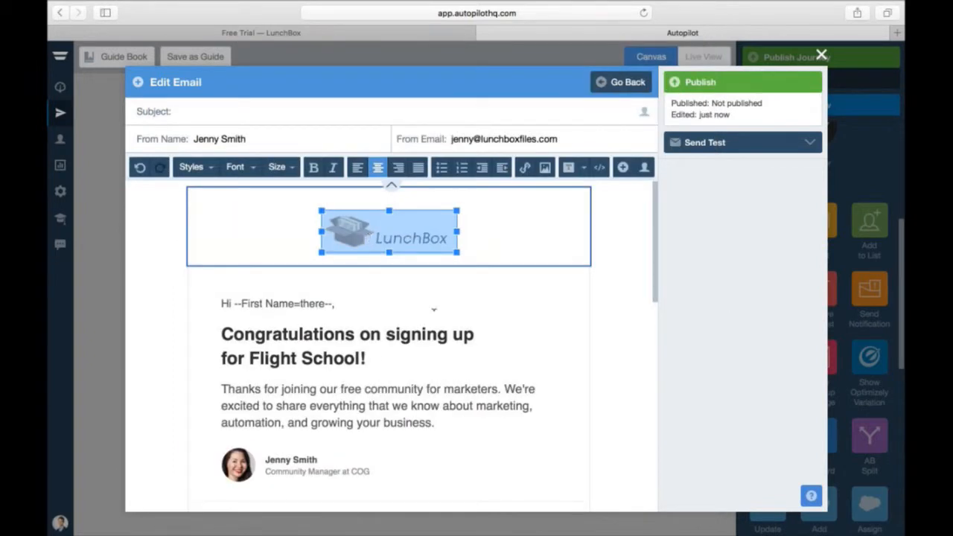
{"action": "left_click", "coordinate": [384, 361]}
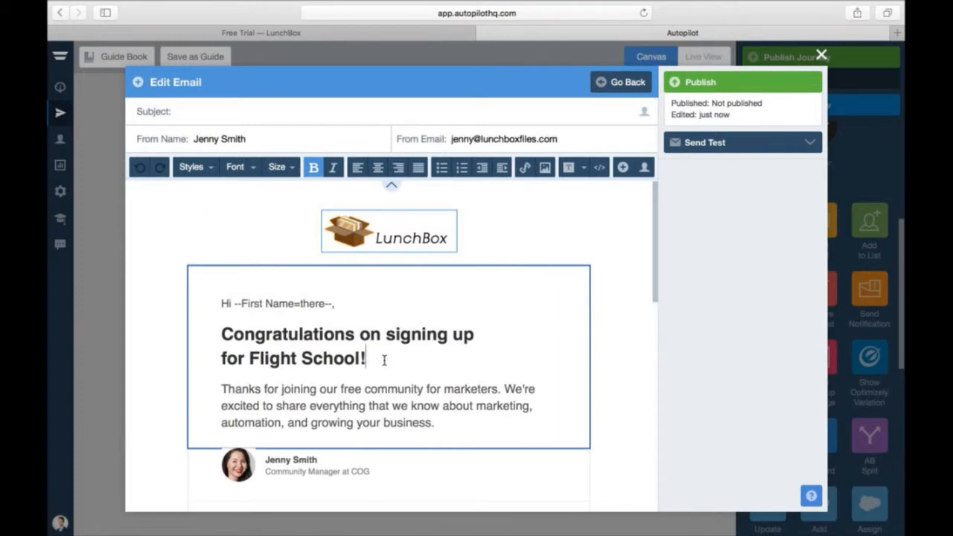
- Replace the heading with a bold 'Get ready to collaborate over lunch'
{"action": "left_click_drag", "start_coordinate": [384, 360], "coordinate": [217, 335]}
{"action": "type", "text": "Get "}
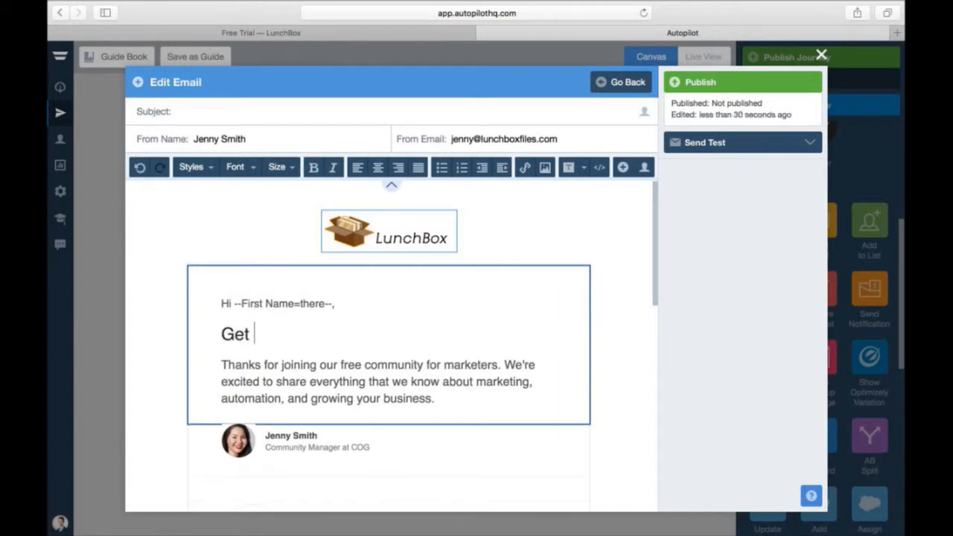
{"action": "type", "text": "ready to co"}
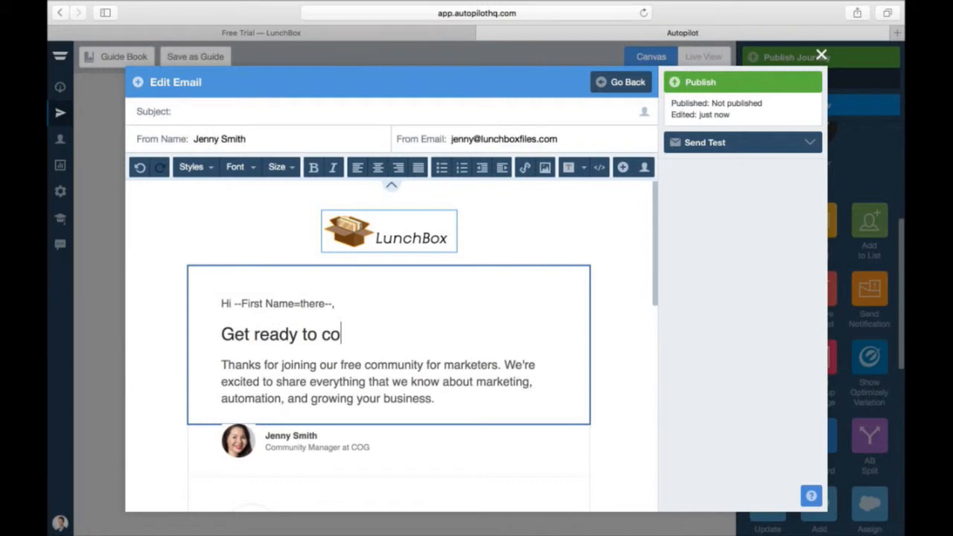
{"action": "type", "text": "llaborate over lunch"}
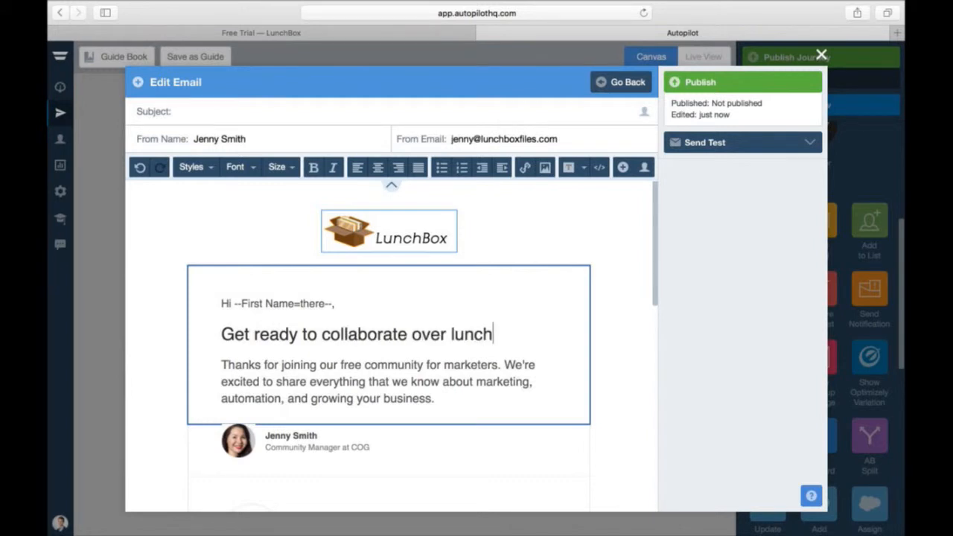
{"action": "left_click_drag", "start_coordinate": [509, 341], "coordinate": [221, 334]}
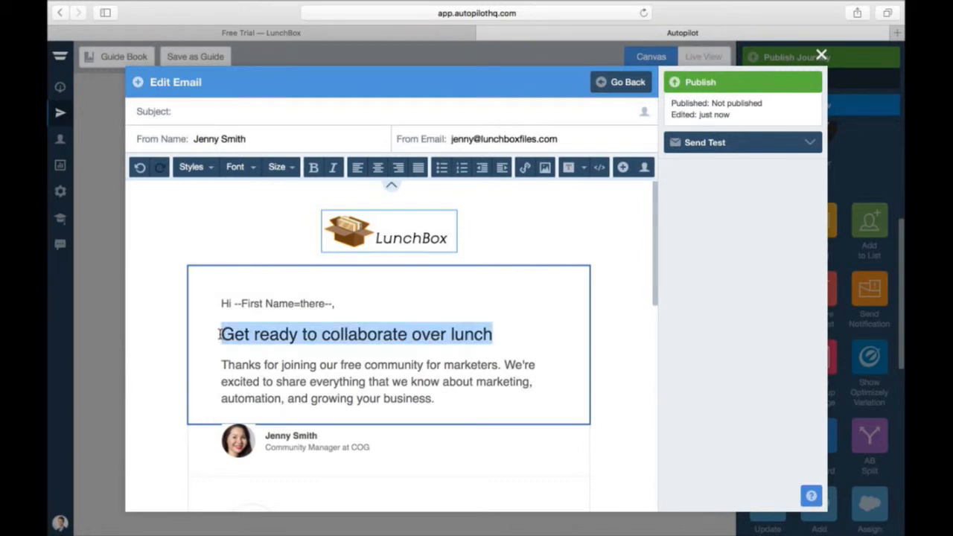
{"action": "left_click", "coordinate": [312, 168]}
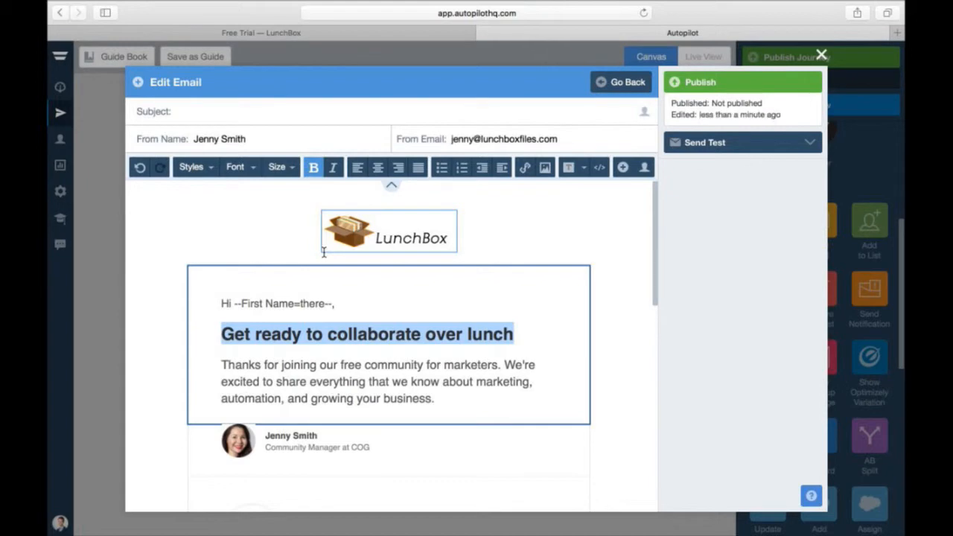
{"action": "left_click", "coordinate": [333, 363]}
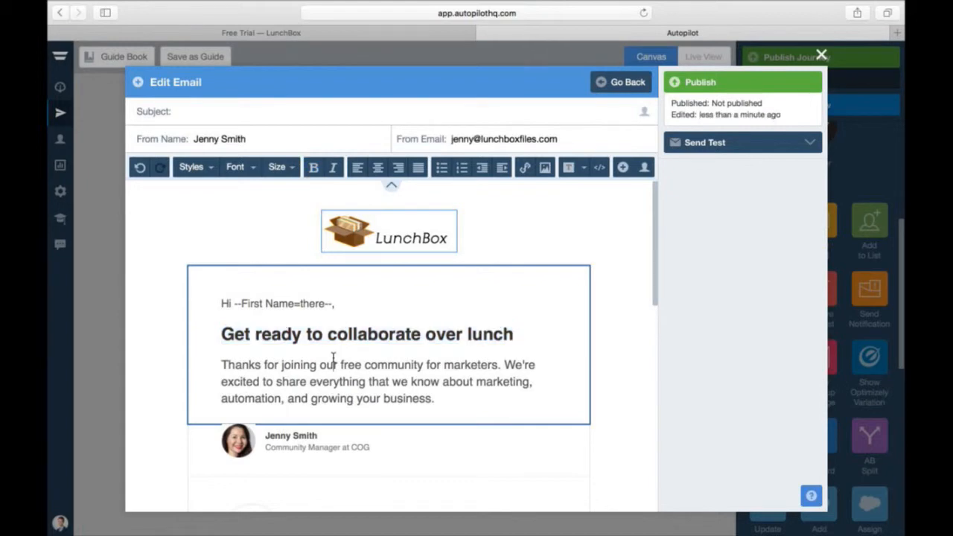
- Change the signature's company name from COG to Lunchbox Files
{"action": "scroll", "coordinate": [333, 360], "scroll_direction": "down", "scroll_amount": 3}
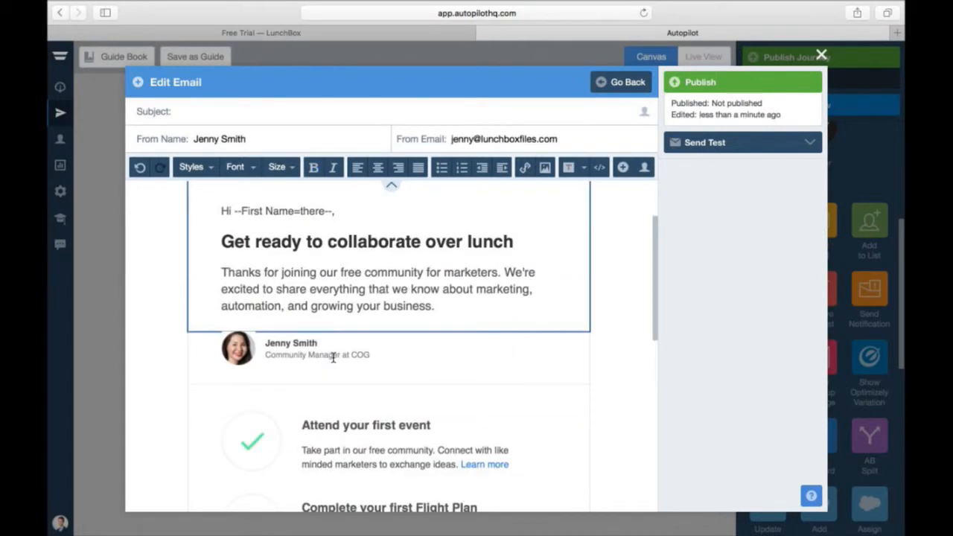
{"action": "scroll", "coordinate": [333, 358], "scroll_direction": "down", "scroll_amount": 1}
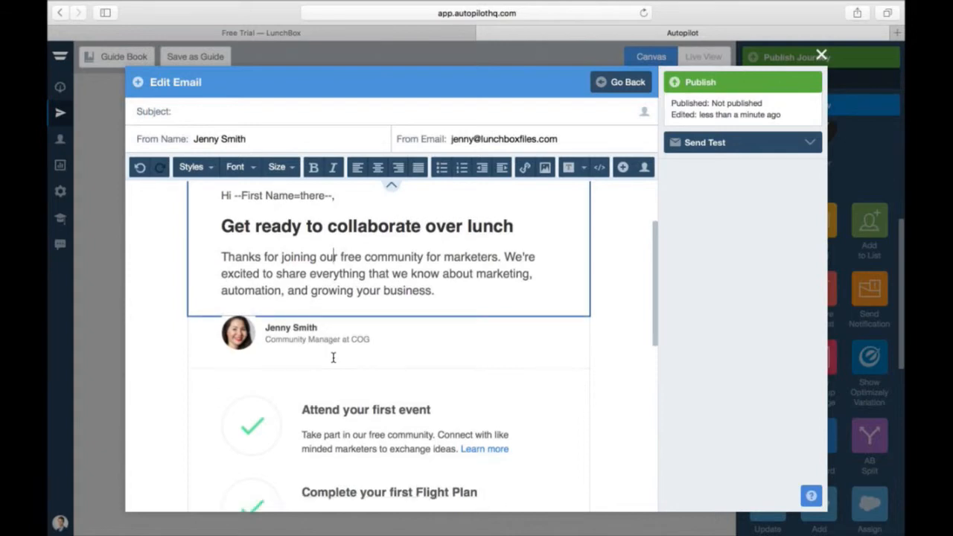
{"action": "double_click", "coordinate": [369, 340]}
{"action": "type", "text": "Lunchbox"}
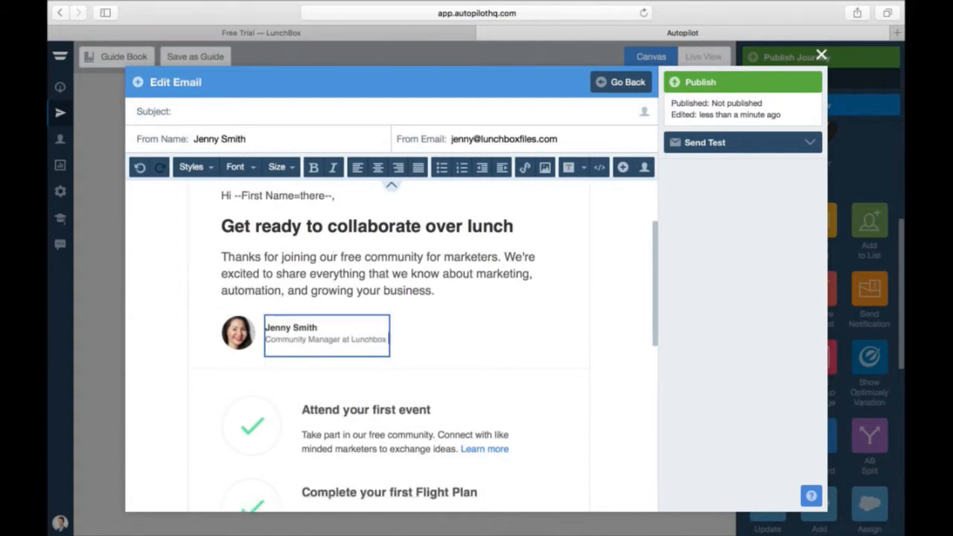
{"action": "type", "text": " Files"}
- Retitle the first checklist item to a bold 'Upload your first files'
{"action": "scroll", "coordinate": [365, 393], "scroll_direction": "down", "scroll_amount": 2}
{"action": "left_click_drag", "start_coordinate": [432, 327], "coordinate": [303, 320]}
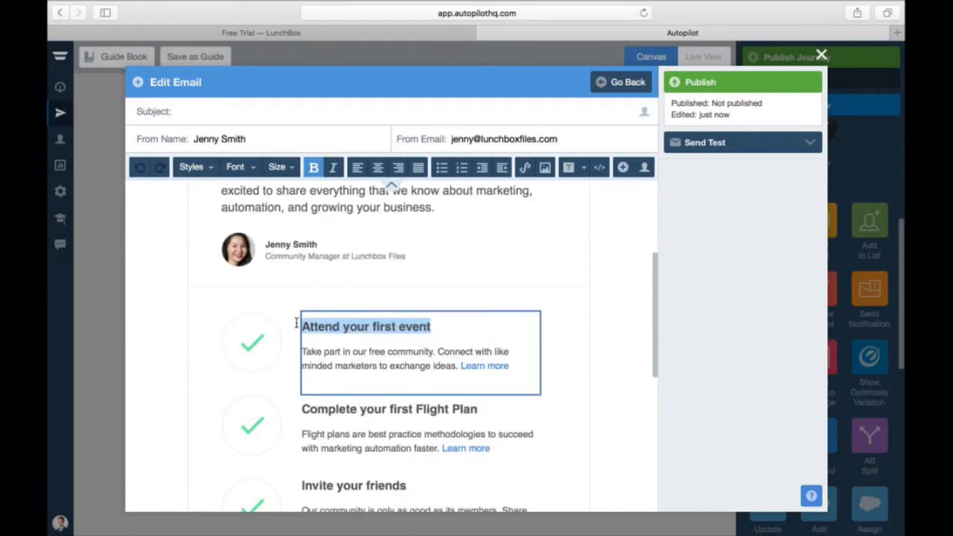
{"action": "type", "text": "Upload your first "}
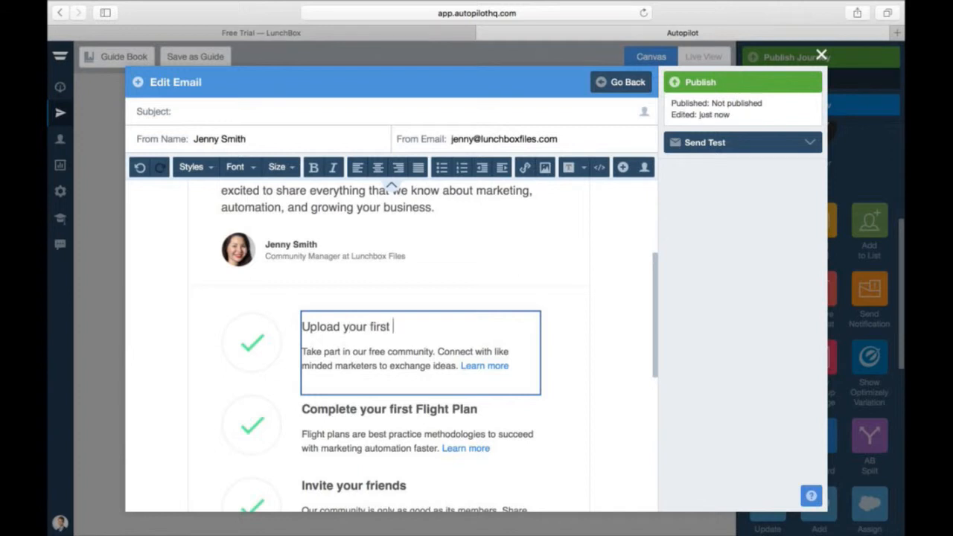
{"action": "type", "text": "files"}
{"action": "triple_click", "coordinate": [393, 327]}
{"action": "key", "text": "super+b"}
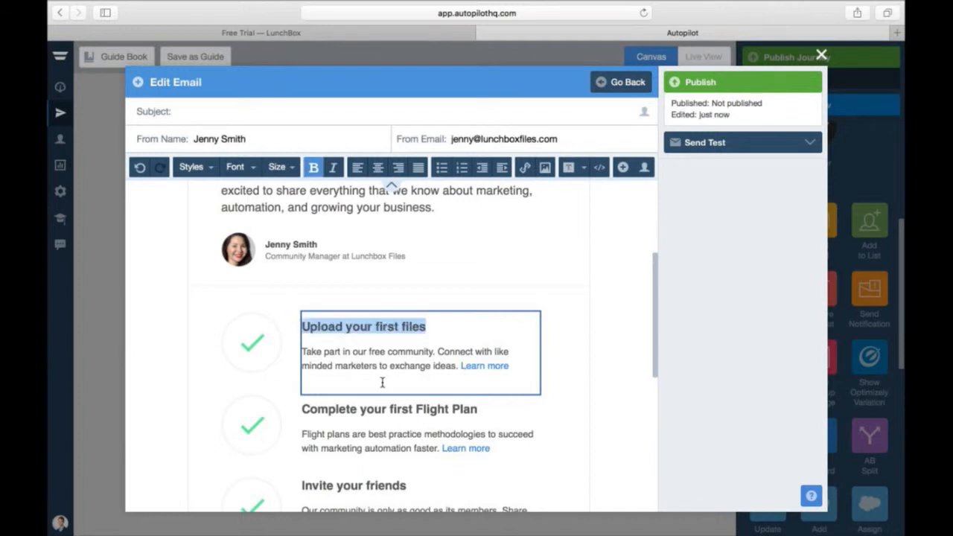
- Retitle the second checklist item to 'Share files with team members'
{"action": "left_click_drag", "start_coordinate": [478, 409], "coordinate": [313, 407]}
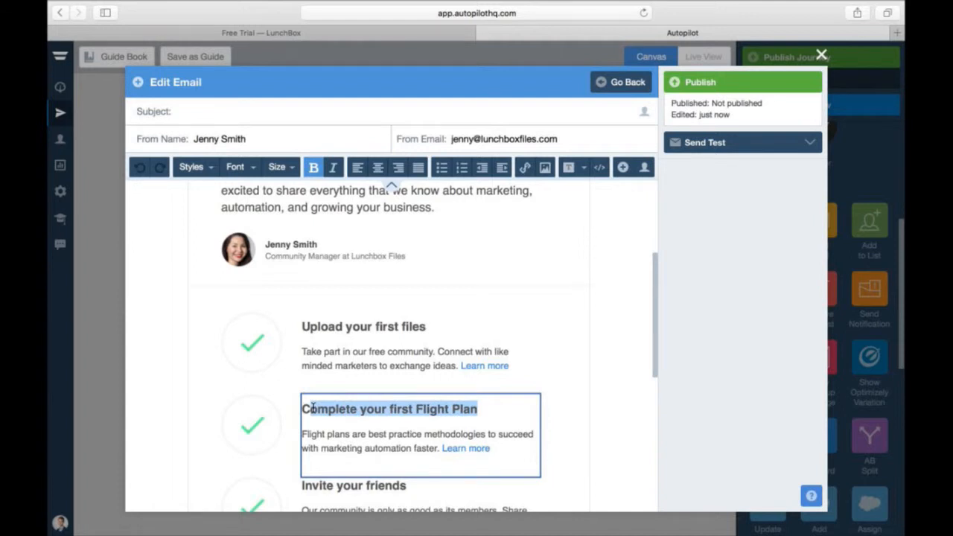
{"action": "type", "text": "Share files "}
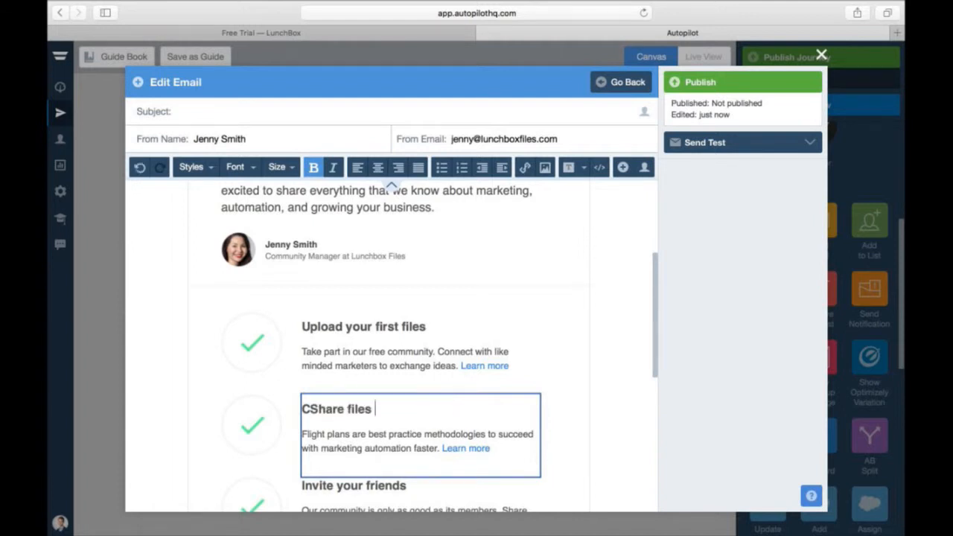
{"action": "type", "text": "with team members"}
{"action": "left_click", "coordinate": [310, 406]}
{"action": "key", "text": "BackSpace"}
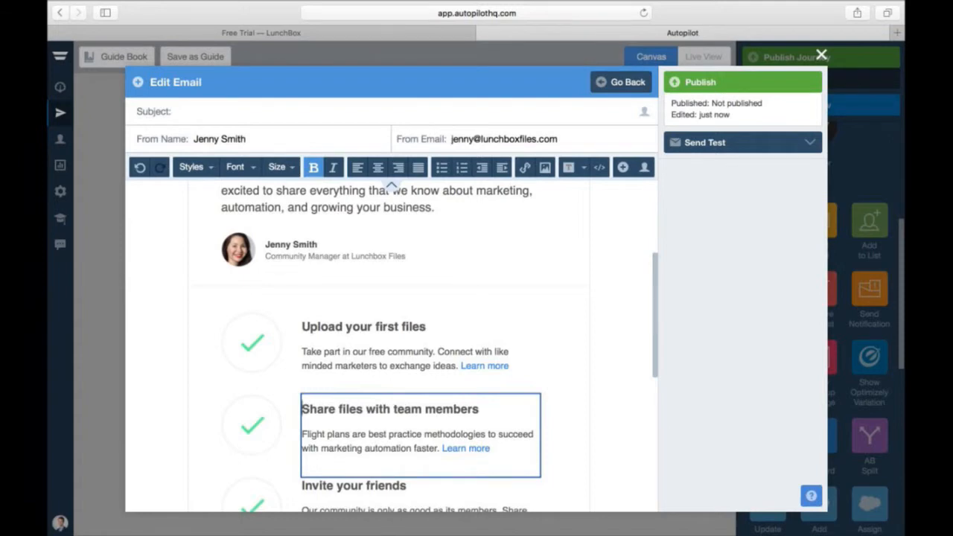
- Retitle the Invite your friends item to 'Follow our getting started guide'
{"action": "scroll", "coordinate": [416, 236], "scroll_direction": "down", "scroll_amount": 5}
{"action": "left_click", "coordinate": [416, 236]}
{"action": "left_click_drag", "start_coordinate": [416, 236], "coordinate": [290, 240]}
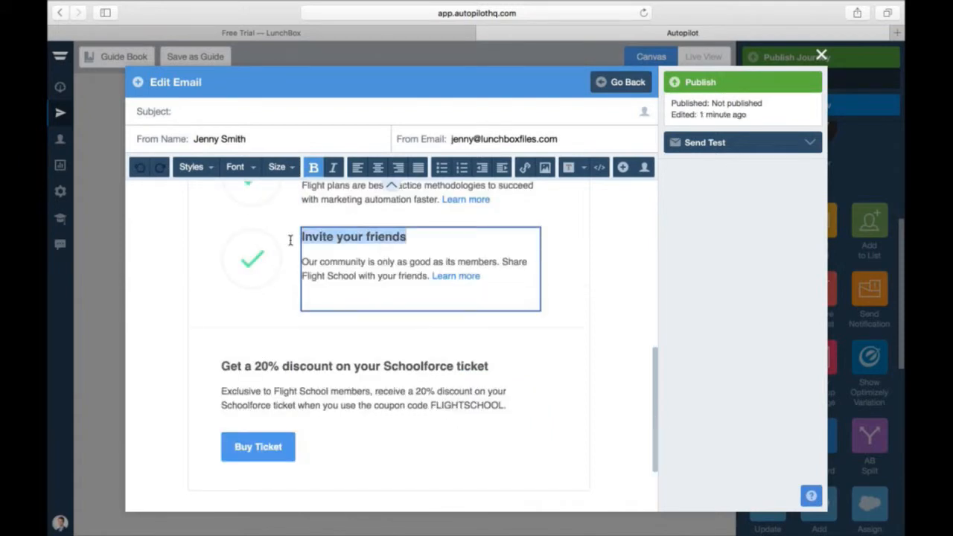
{"action": "key", "text": "Right"}
{"action": "key", "text": "BackSpace"}
{"action": "key", "text": "BackSpace"}
{"action": "key", "text": "BackSpace"}
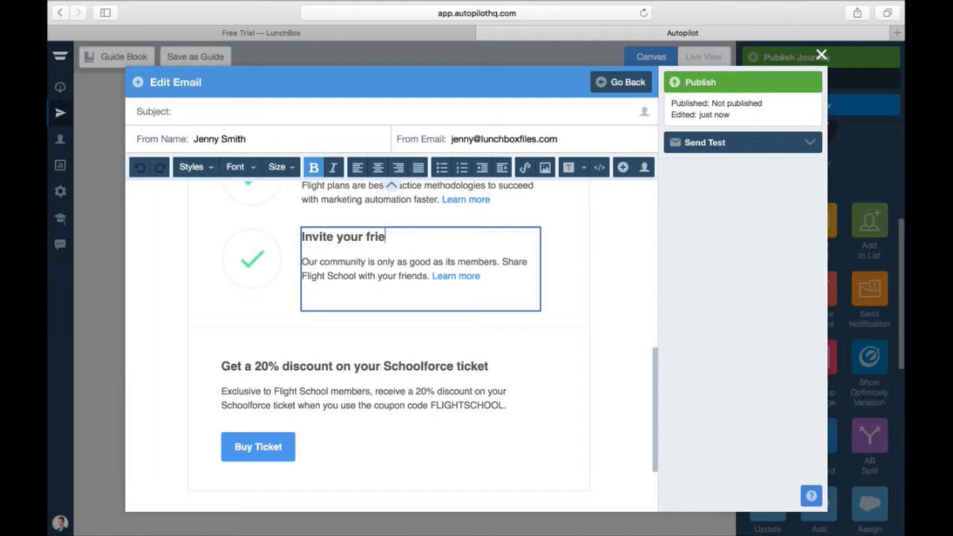
{"action": "key", "text": "BackSpace"}
{"action": "key", "text": "BackSpace"}
{"action": "key", "text": "BackSpace"}
{"action": "key", "text": "BackSpace"}
{"action": "key", "text": "BackSpace"}
{"action": "key", "text": "BackSpace"}
{"action": "key", "text": "BackSpace"}
{"action": "key", "text": "BackSpace"}
{"action": "key", "text": "BackSpace"}
{"action": "key", "text": "BackSpace"}
{"action": "key", "text": "BackSpace"}
{"action": "key", "text": "BackSpace"}
{"action": "key", "text": "BackSpace"}
{"action": "key", "text": "BackSpace"}
{"action": "key", "text": "BackSpace"}
{"action": "type", "text": "Follow out"}
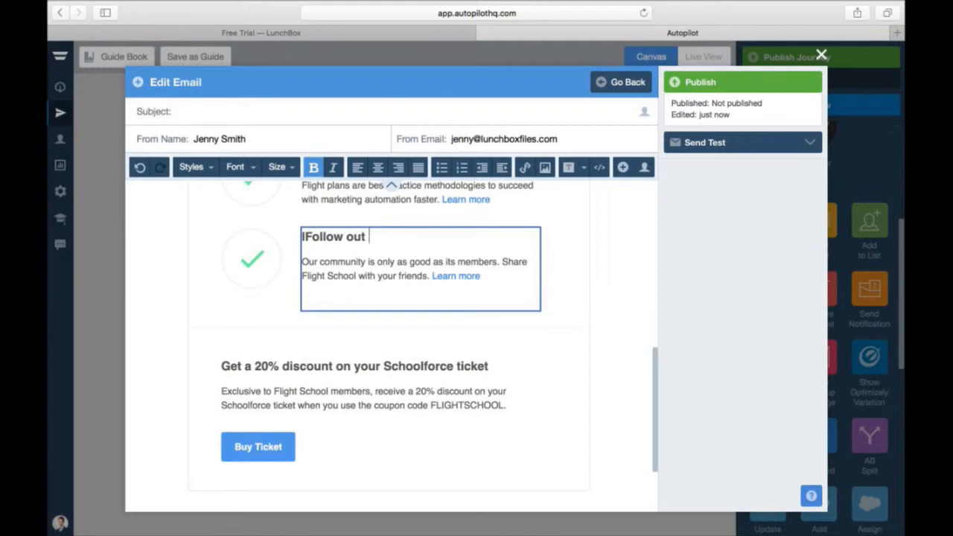
{"action": "key", "text": "BackSpace"}
{"action": "type", "text": "r getting started gui"}
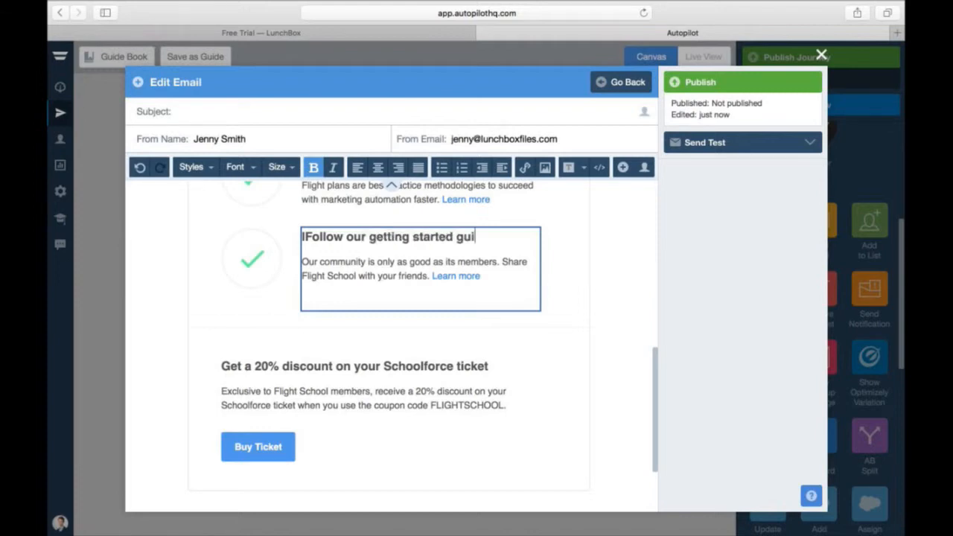
{"action": "type", "text": "de"}
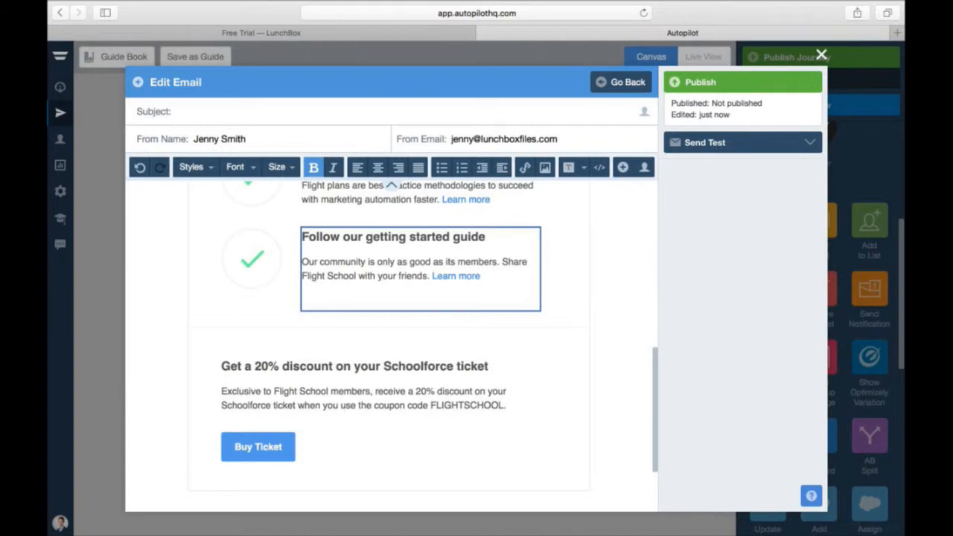
{"action": "scroll", "coordinate": [391, 185], "scroll_direction": "up", "scroll_amount": 3}
{"action": "scroll", "coordinate": [390, 350], "scroll_direction": "up", "scroll_amount": 2}
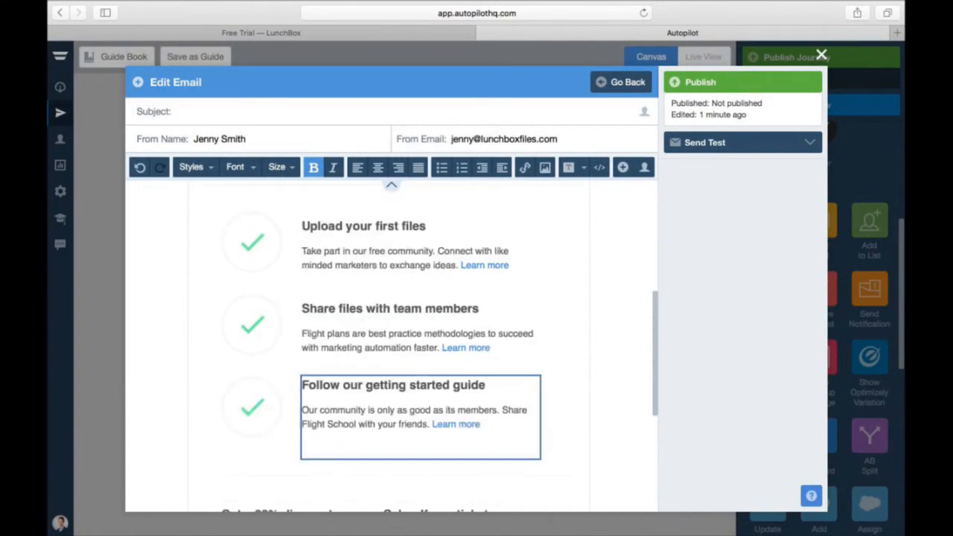
{"action": "scroll", "coordinate": [391, 350], "scroll_direction": "up", "scroll_amount": 3}
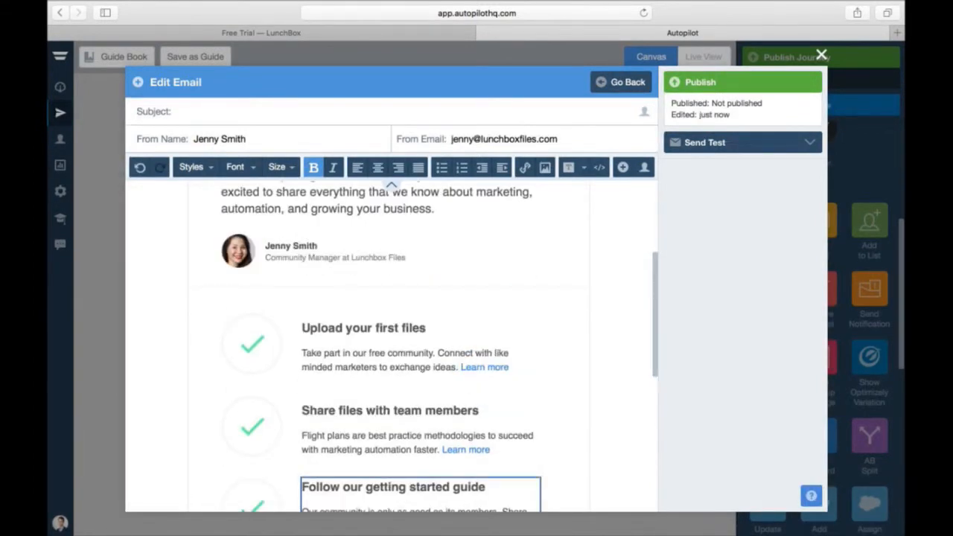
- Add the subject 'Welcome to Lunchbox', publish the email, and attach it to the Send Email step
{"action": "left_click", "coordinate": [210, 111]}
{"action": "type", "text": "Welcome to Lunchbox"}
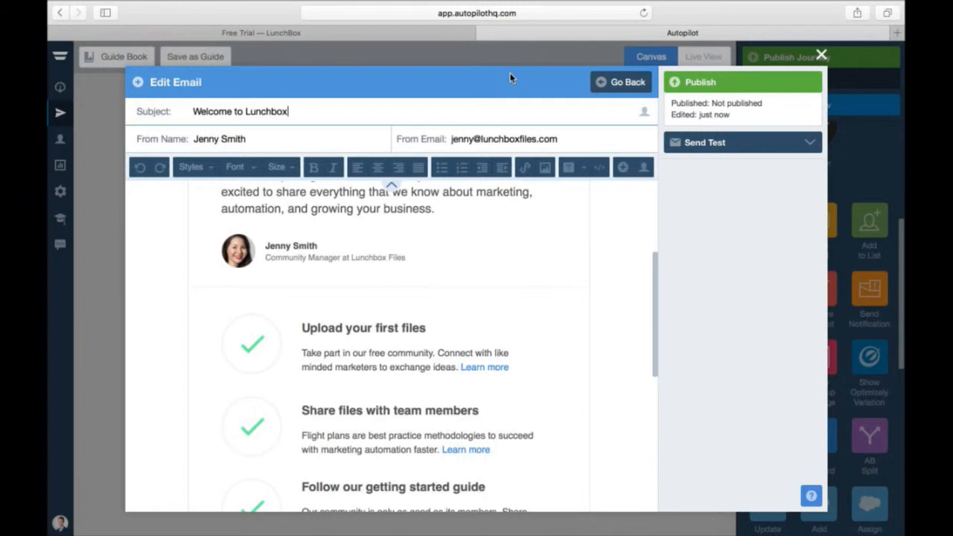
{"action": "left_click", "coordinate": [706, 85]}
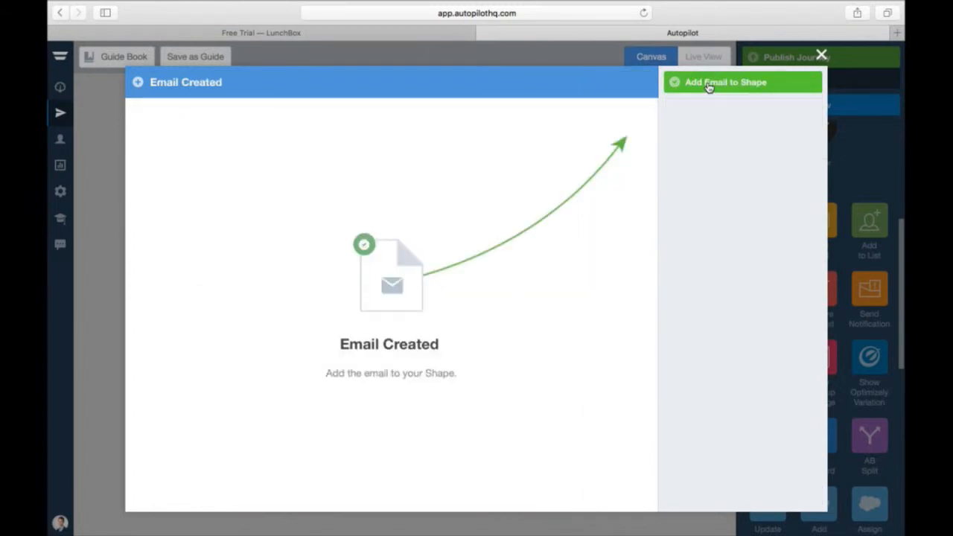
{"action": "left_click", "coordinate": [708, 87]}
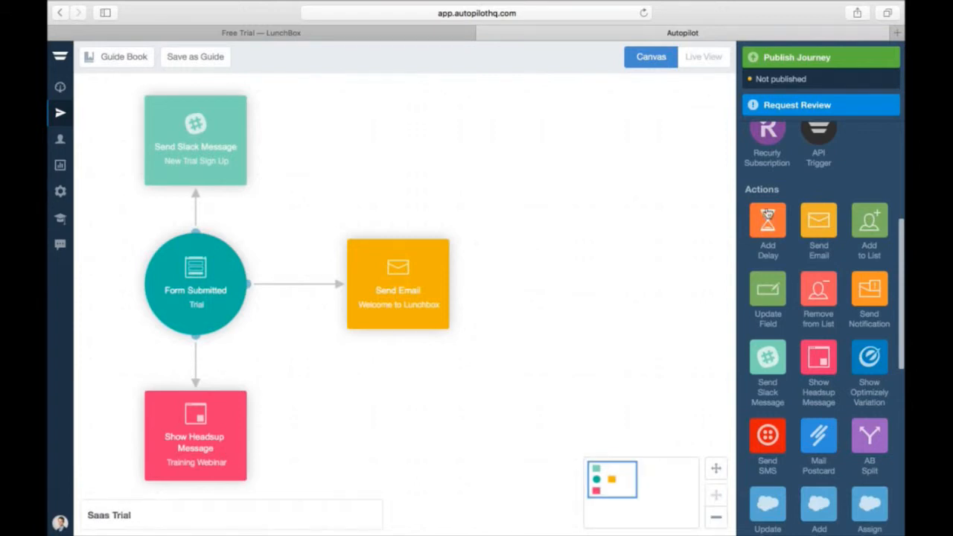
- Add a 1 Day delay fed by the welcome email's On Send path
{"action": "left_click_drag", "start_coordinate": [768, 216], "coordinate": [573, 290]}
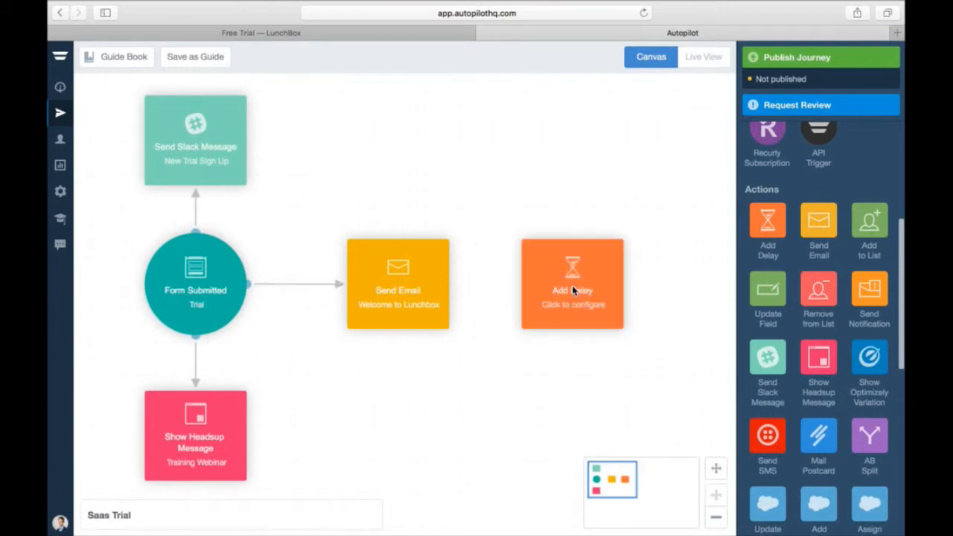
{"action": "mouse_move", "coordinate": [465, 286]}
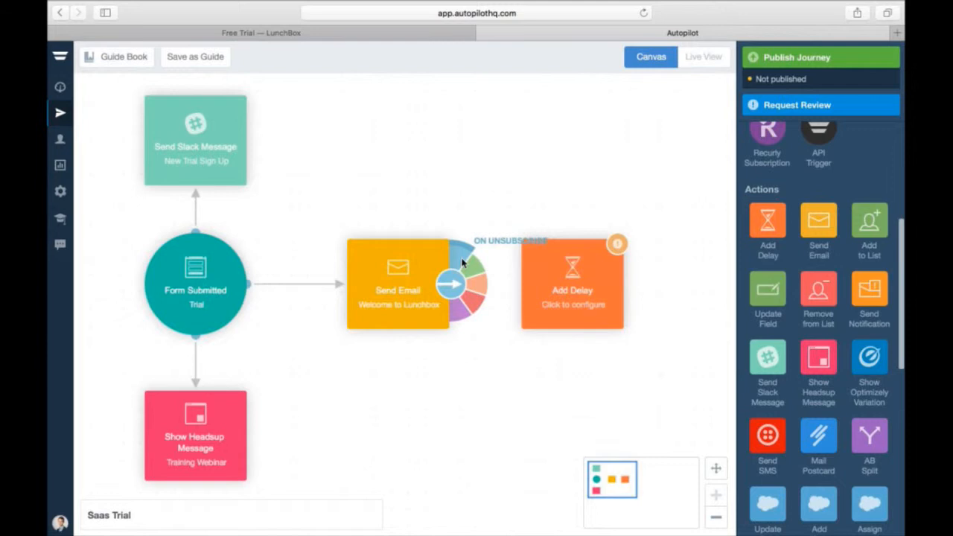
{"action": "left_click_drag", "start_coordinate": [476, 279], "coordinate": [588, 297]}
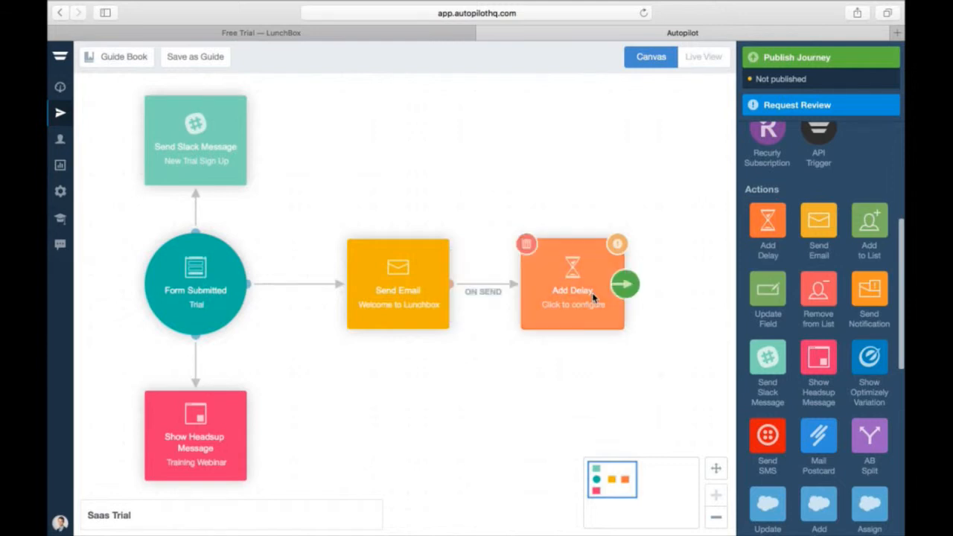
{"action": "left_click", "coordinate": [593, 296]}
{"action": "left_click", "coordinate": [592, 372]}
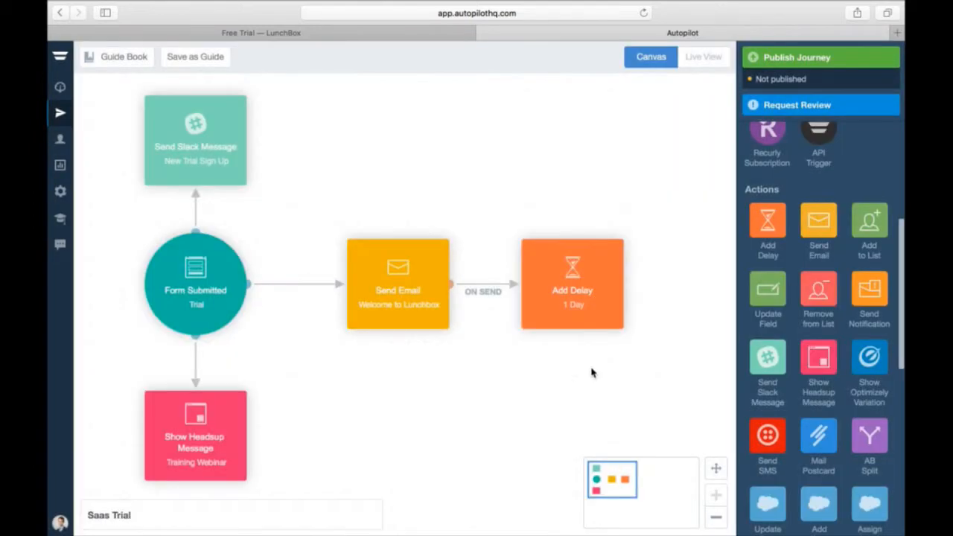
- Add an Is on List check for the Customers list, linked after the delay
{"action": "left_click_drag", "start_coordinate": [620, 470], "coordinate": [640, 469]}
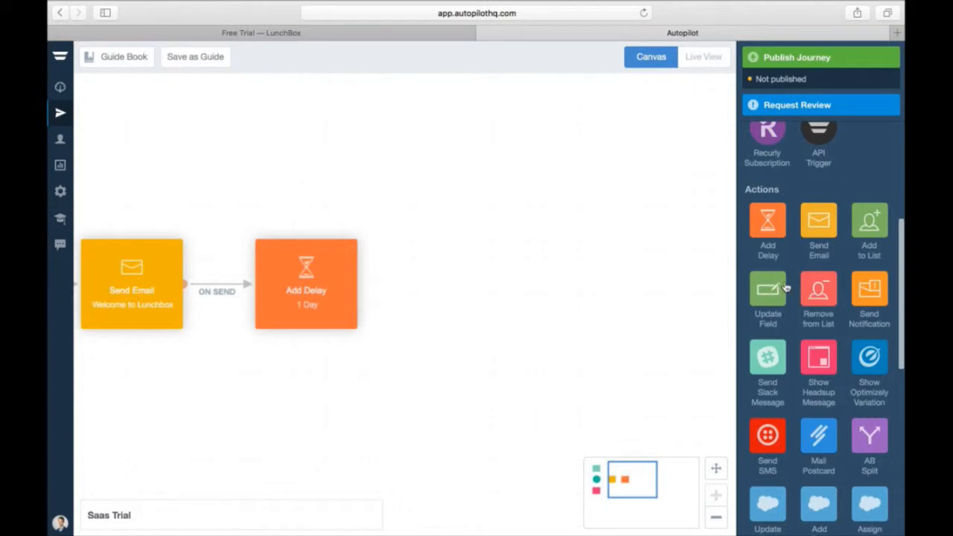
{"action": "scroll", "coordinate": [786, 287], "scroll_direction": "down", "scroll_amount": 5}
{"action": "left_click_drag", "start_coordinate": [825, 299], "coordinate": [475, 300]}
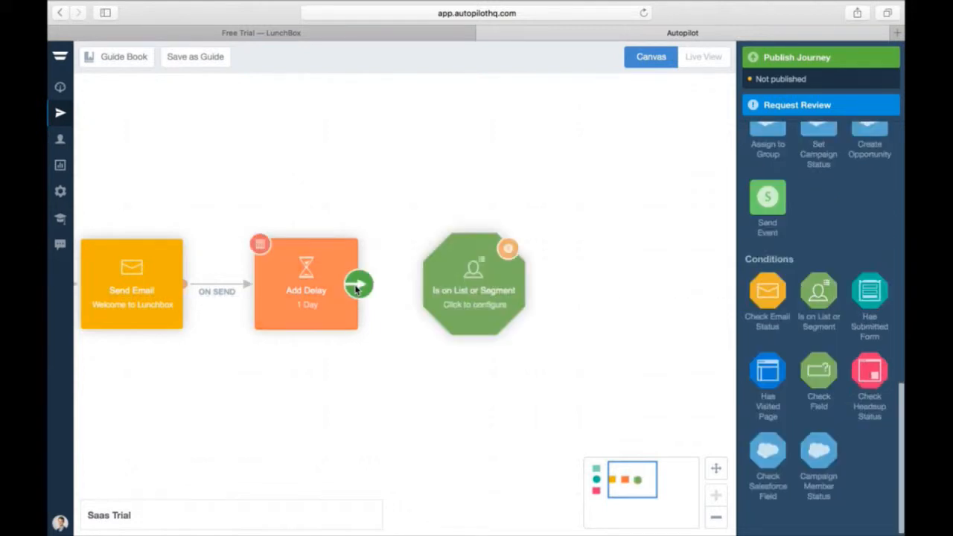
{"action": "left_click_drag", "start_coordinate": [358, 289], "coordinate": [459, 290]}
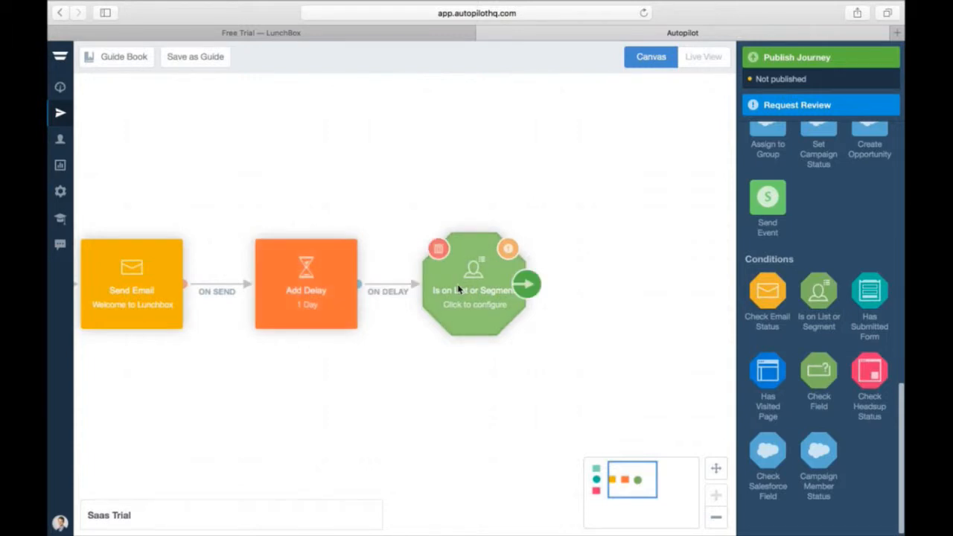
{"action": "left_click", "coordinate": [459, 289]}
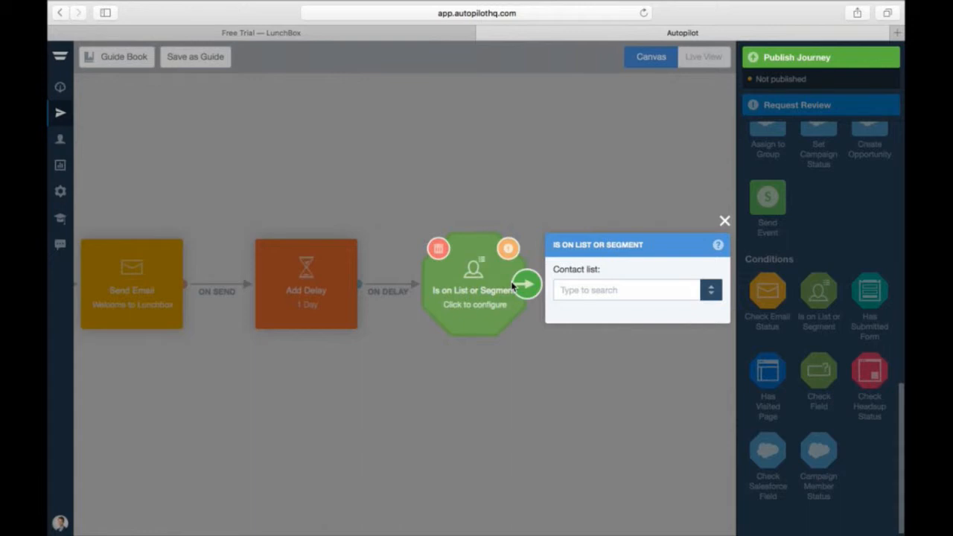
{"action": "type", "text": "customer"}
{"action": "left_click", "coordinate": [575, 311]}
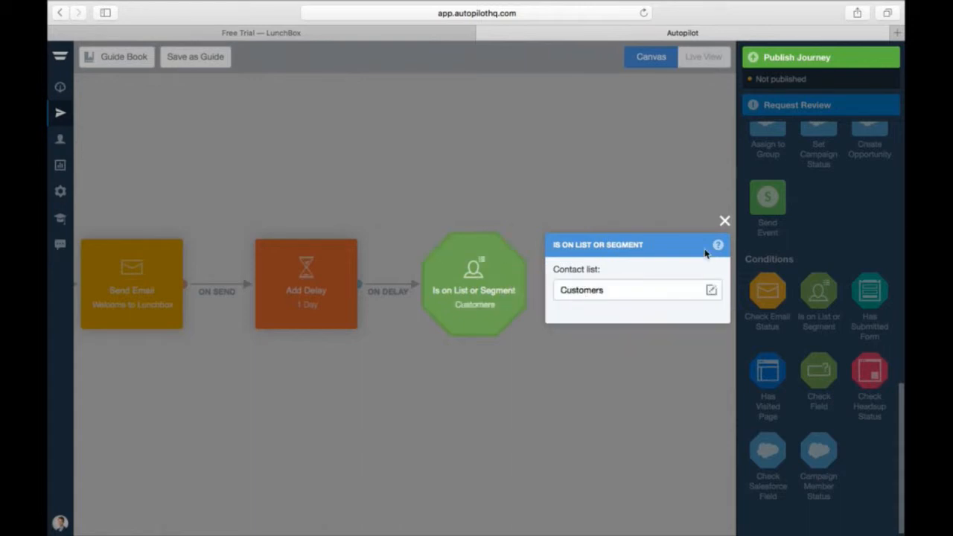
{"action": "left_click", "coordinate": [725, 221]}
- Route the Customers check's NO path to a second check on the Greater than 5 files list
{"action": "left_click_drag", "start_coordinate": [818, 290], "coordinate": [638, 291]}
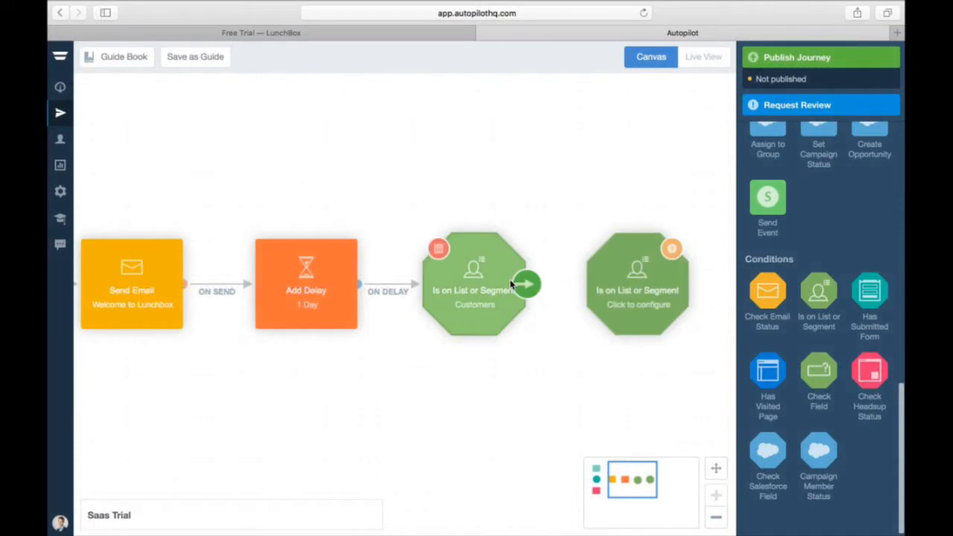
{"action": "left_click_drag", "start_coordinate": [511, 283], "coordinate": [624, 277]}
{"action": "left_click", "coordinate": [632, 298]}
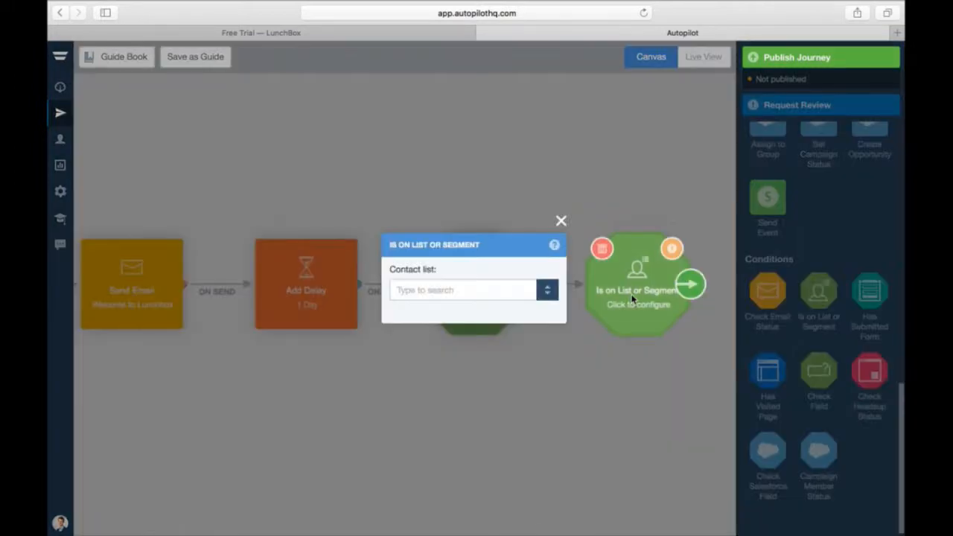
{"action": "left_click", "coordinate": [525, 285]}
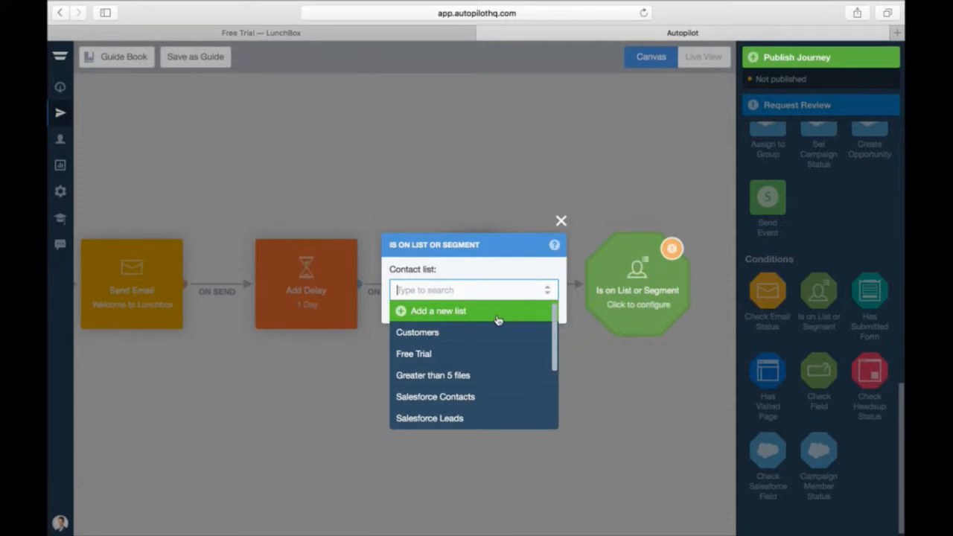
{"action": "left_click", "coordinate": [459, 376]}
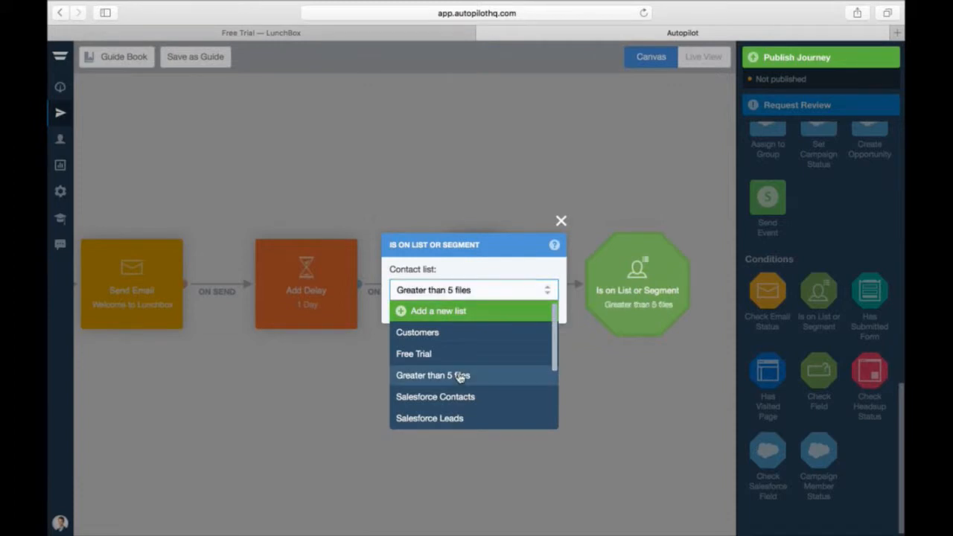
{"action": "left_click", "coordinate": [561, 223]}
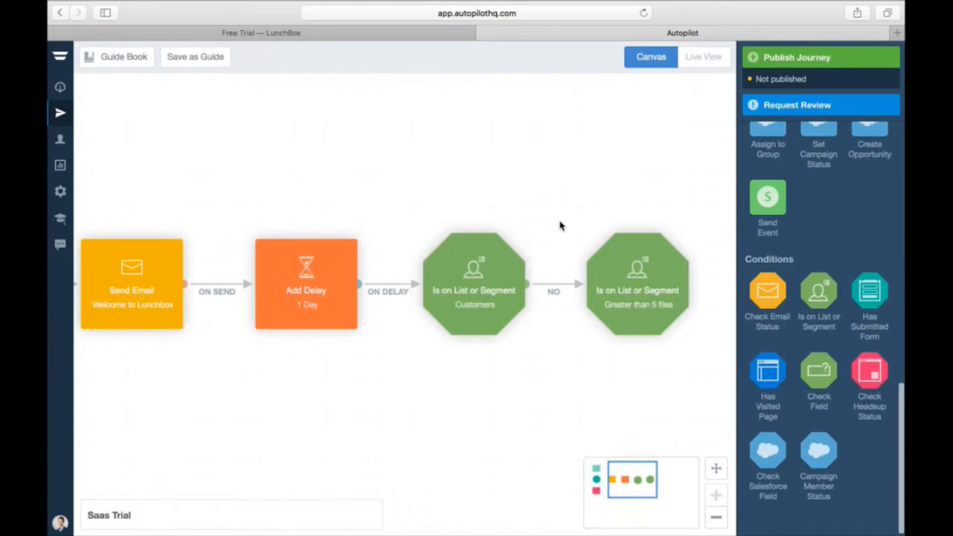
- Add two Send Email steps connected to the file check's NO and YES paths
{"action": "left_click_drag", "start_coordinate": [637, 478], "coordinate": [663, 482]}
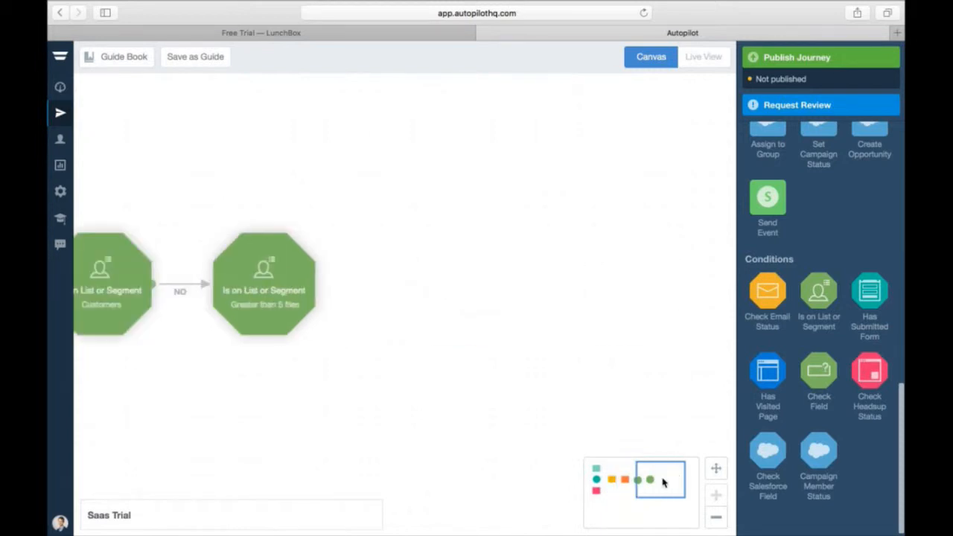
{"action": "scroll", "coordinate": [818, 193], "scroll_direction": "up", "scroll_amount": 5}
{"action": "left_click_drag", "start_coordinate": [819, 145], "coordinate": [505, 184]}
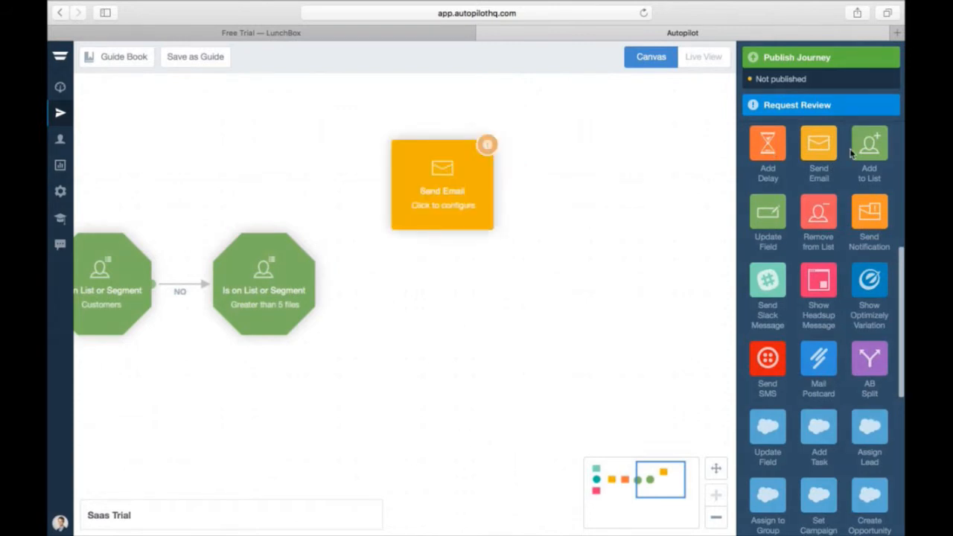
{"action": "left_click_drag", "start_coordinate": [819, 145], "coordinate": [428, 406]}
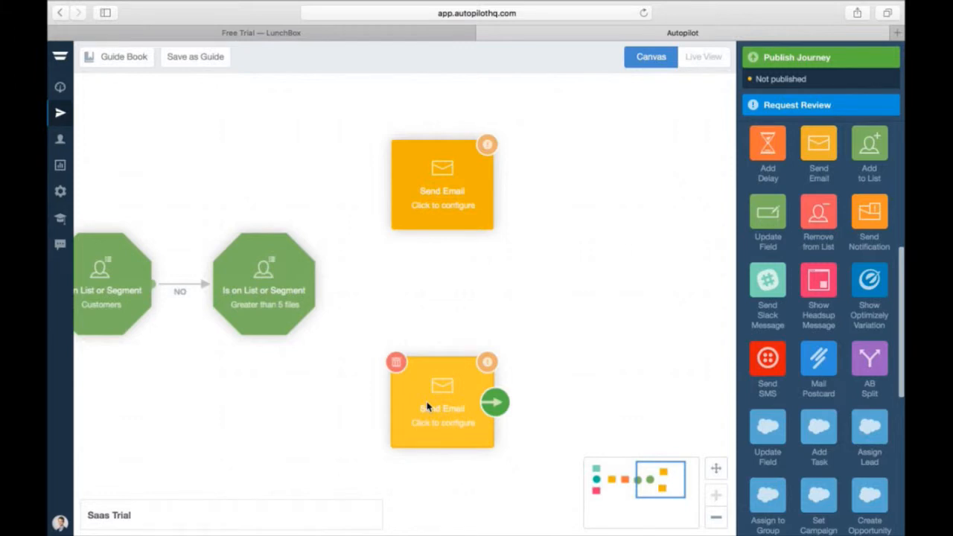
{"action": "left_click_drag", "start_coordinate": [316, 284], "coordinate": [438, 189]}
{"action": "left_click_drag", "start_coordinate": [316, 291], "coordinate": [438, 414]}
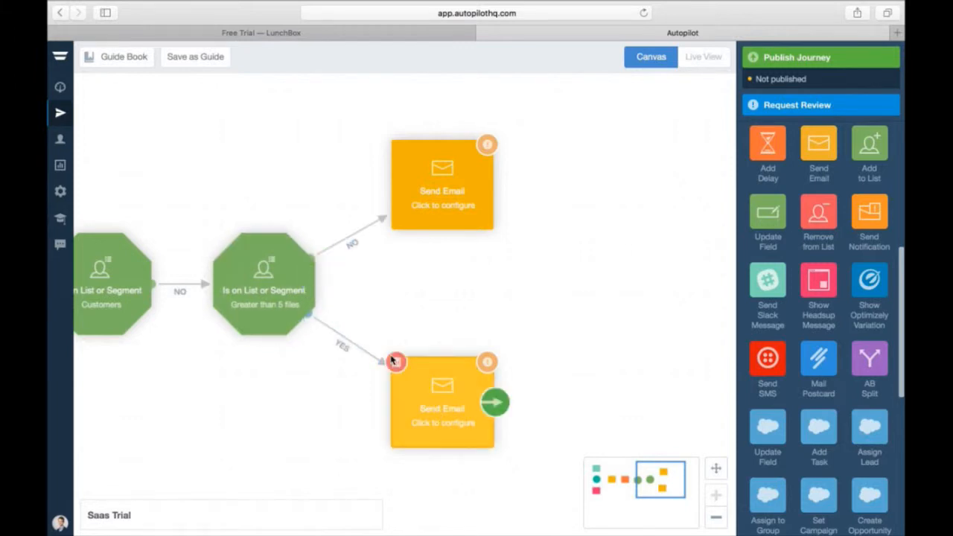
- Assign the Inactive Tip email to the NO-path step and Active Tip to the YES-path step
{"action": "mouse_move", "coordinate": [357, 239]}
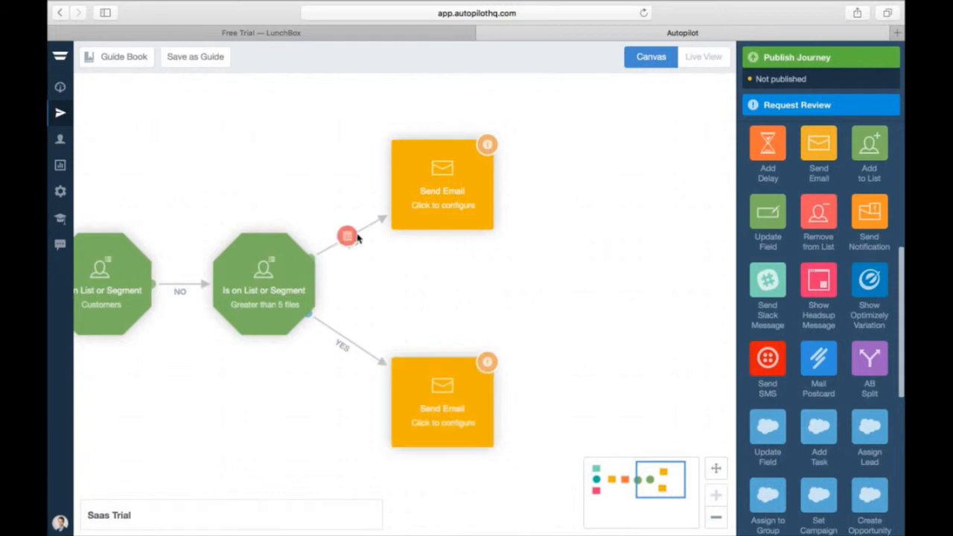
{"action": "left_click", "coordinate": [451, 180]}
{"action": "left_click", "coordinate": [579, 197]}
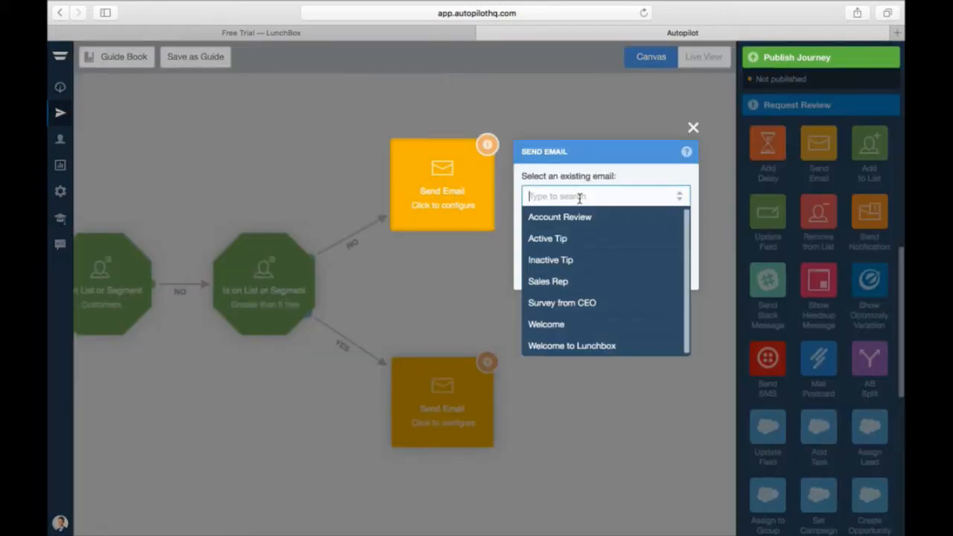
{"action": "left_click", "coordinate": [585, 260]}
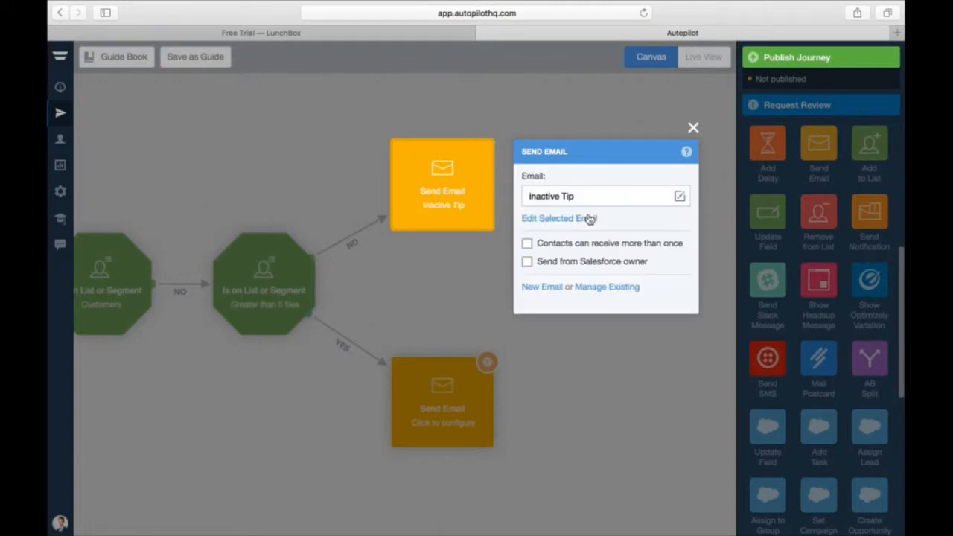
{"action": "left_click", "coordinate": [428, 378]}
{"action": "left_click", "coordinate": [428, 378]}
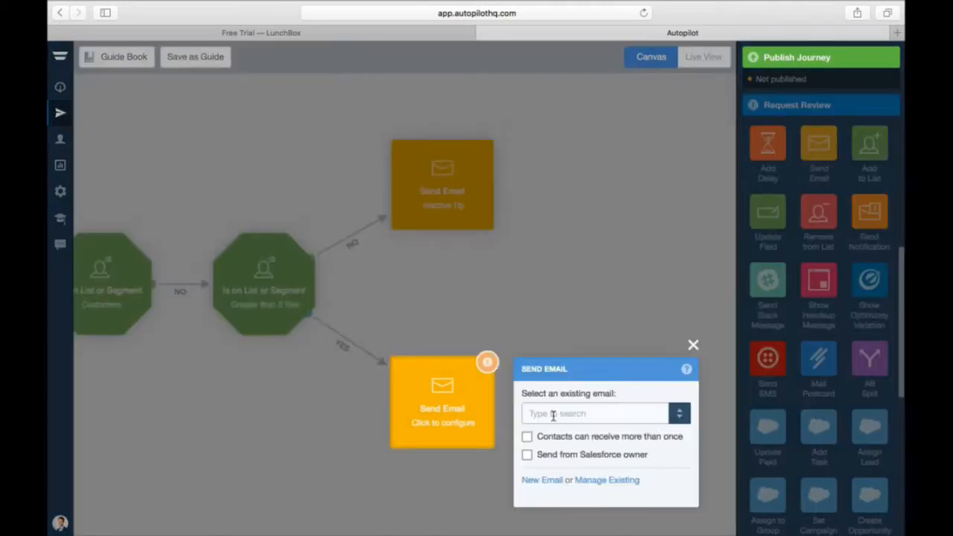
{"action": "left_click", "coordinate": [553, 416]}
{"action": "type", "text": "acti"}
{"action": "left_click", "coordinate": [549, 437]}
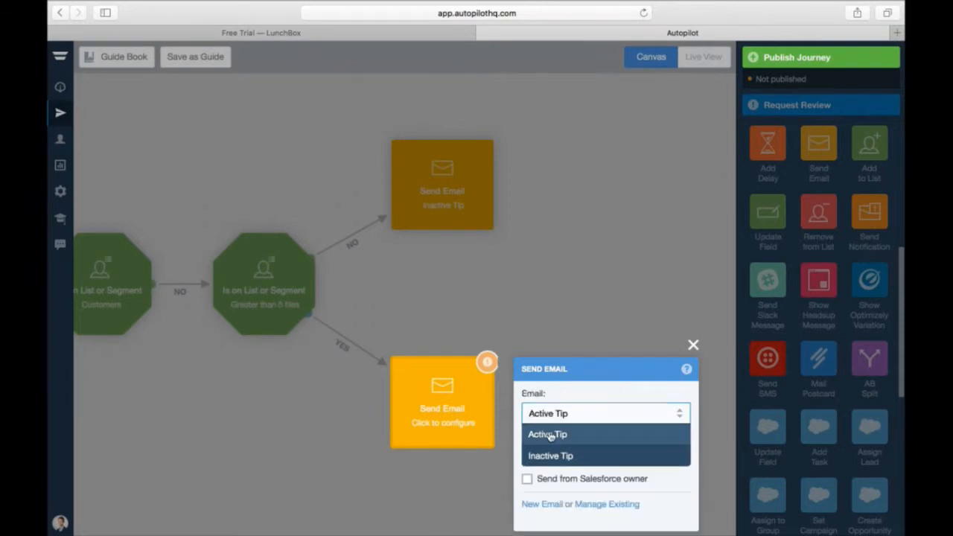
{"action": "left_click", "coordinate": [691, 346]}
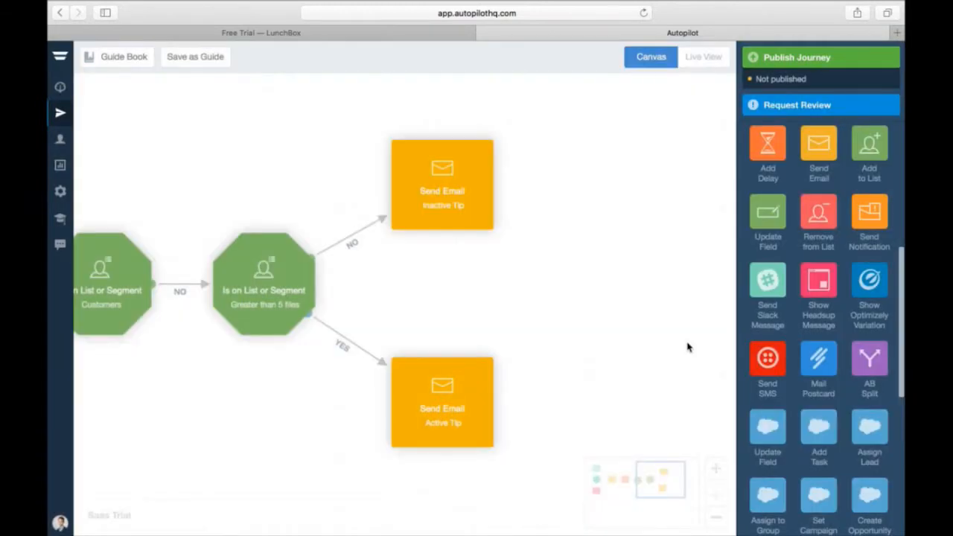
{"action": "left_click", "coordinate": [442, 187]}
- Open the Inactive Tip email and scroll through its body, which nudges users with few uploaded files
{"action": "left_click", "coordinate": [555, 220]}
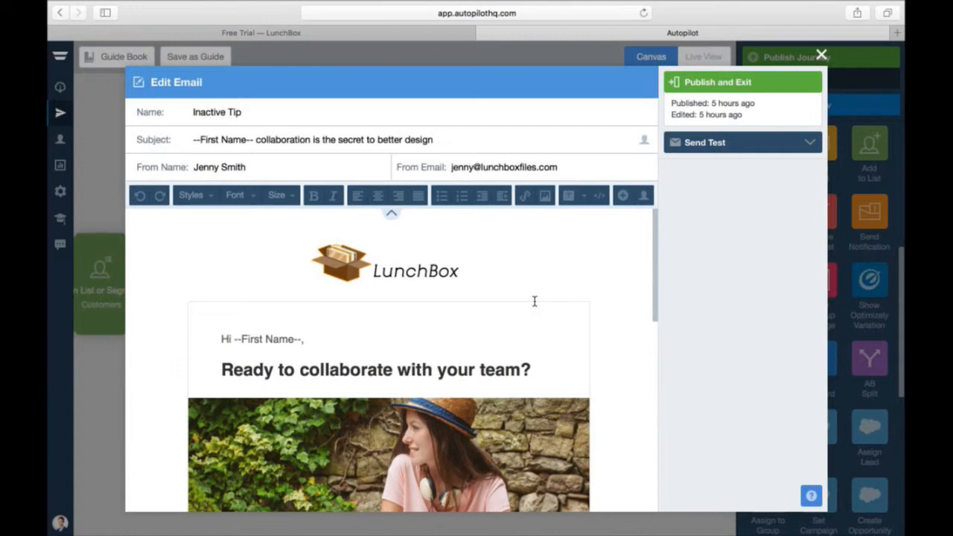
{"action": "scroll", "coordinate": [530, 342], "scroll_direction": "down", "scroll_amount": 3}
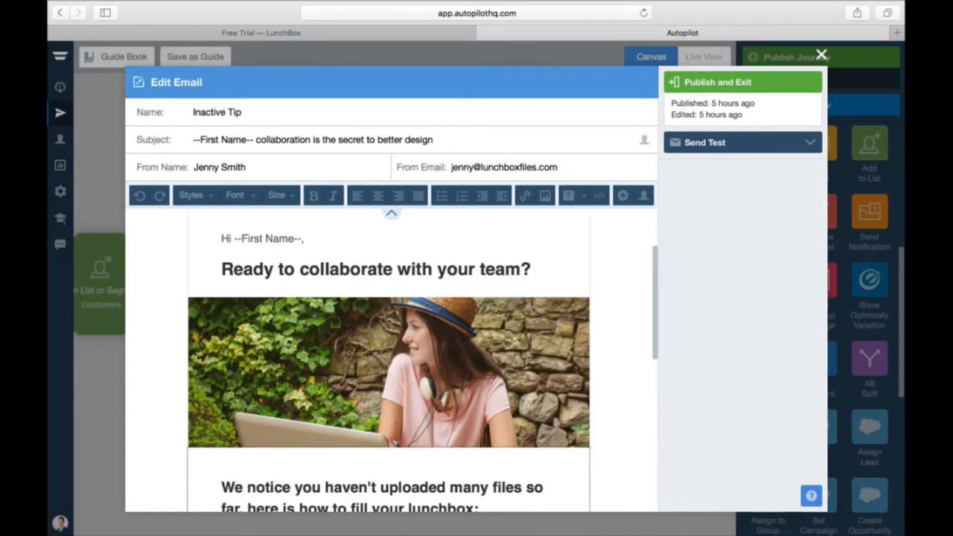
{"action": "scroll", "coordinate": [530, 342], "scroll_direction": "down", "scroll_amount": 1}
{"action": "scroll", "coordinate": [529, 342], "scroll_direction": "down", "scroll_amount": 1}
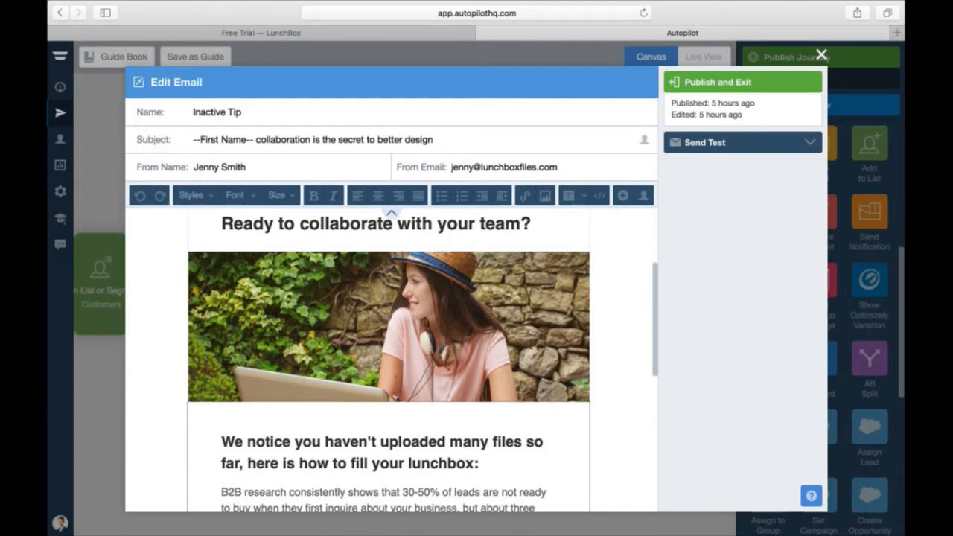
{"action": "scroll", "coordinate": [530, 343], "scroll_direction": "down", "scroll_amount": 5}
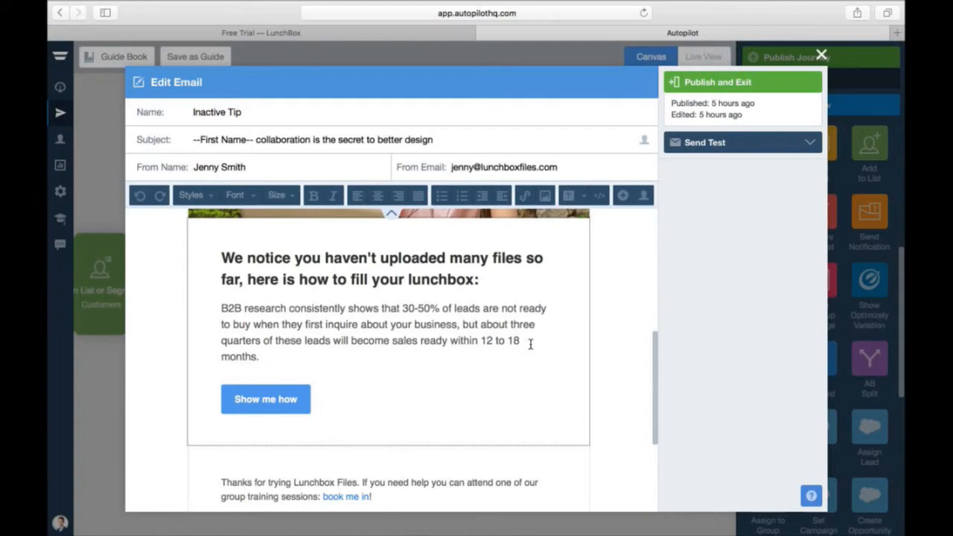
{"action": "scroll", "coordinate": [530, 343], "scroll_direction": "down", "scroll_amount": 1}
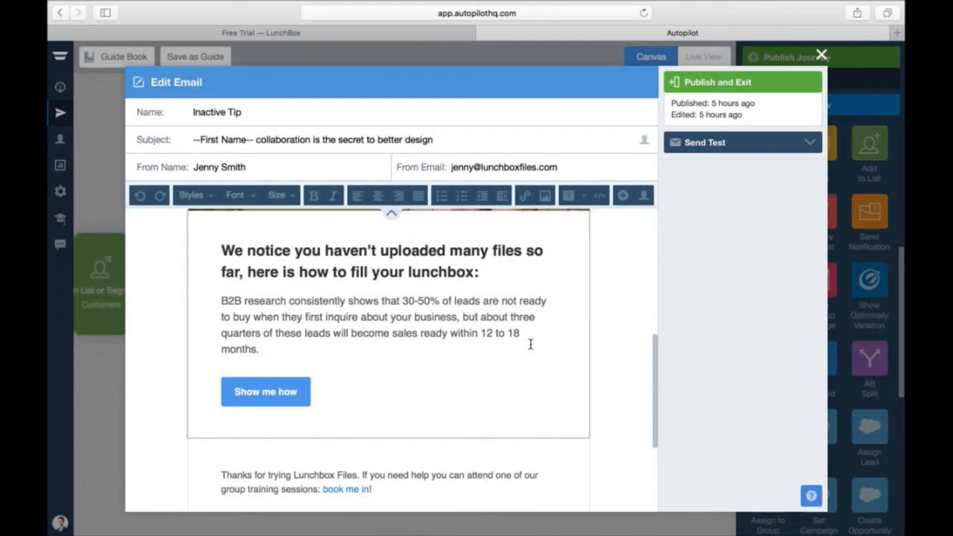
{"action": "scroll", "coordinate": [530, 344], "scroll_direction": "down", "scroll_amount": 3}
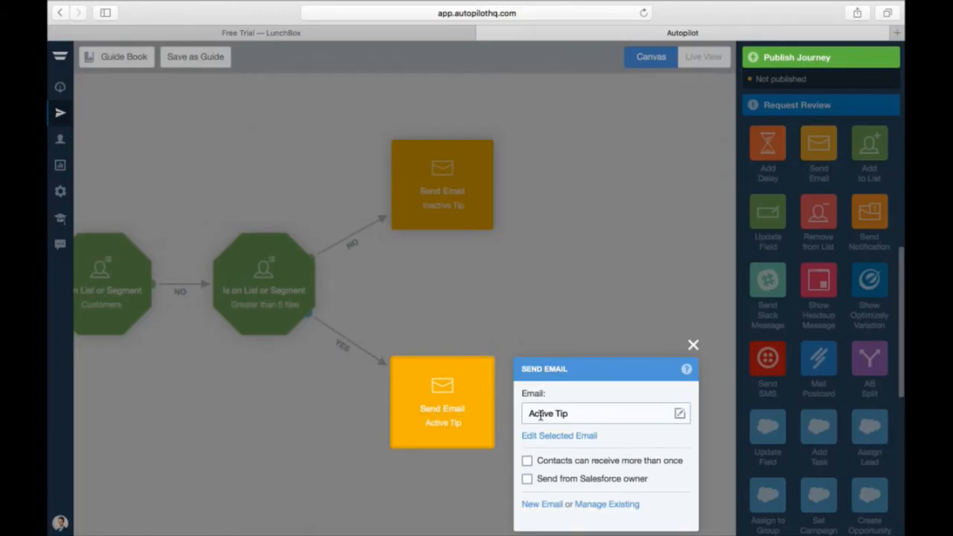
- Review the Active Tip email encouraging file sharing with teammates, then close the editor
{"action": "left_click", "coordinate": [551, 436]}
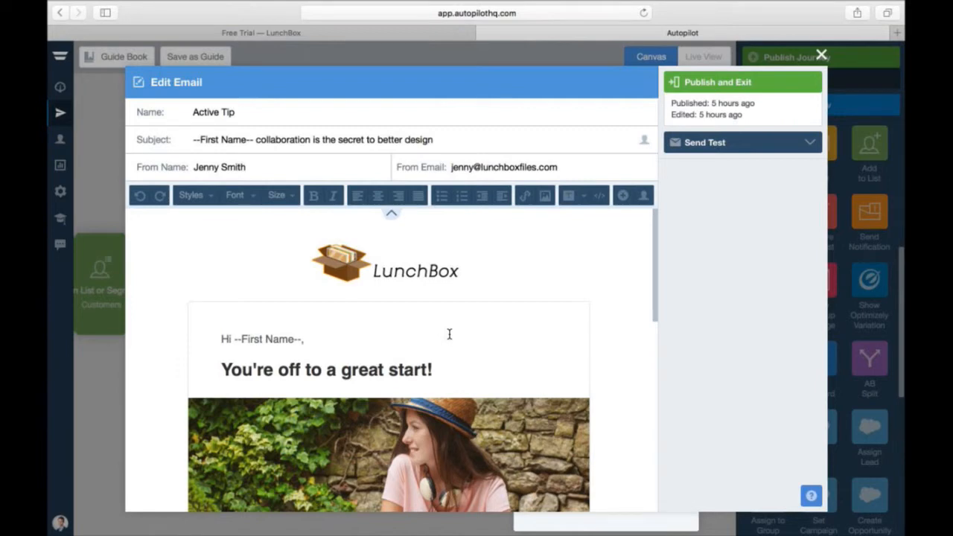
{"action": "scroll", "coordinate": [449, 334], "scroll_direction": "down", "scroll_amount": 1}
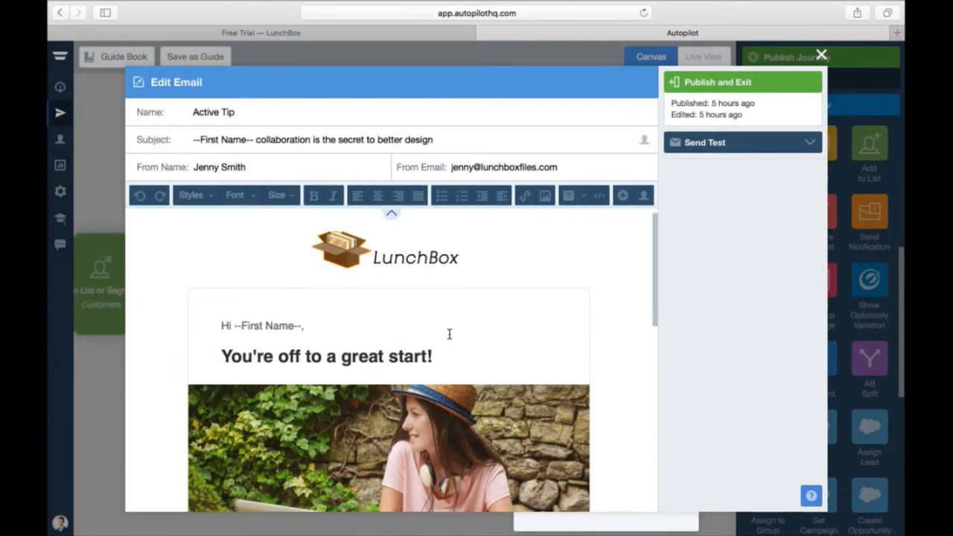
{"action": "scroll", "coordinate": [449, 334], "scroll_direction": "down", "scroll_amount": 1}
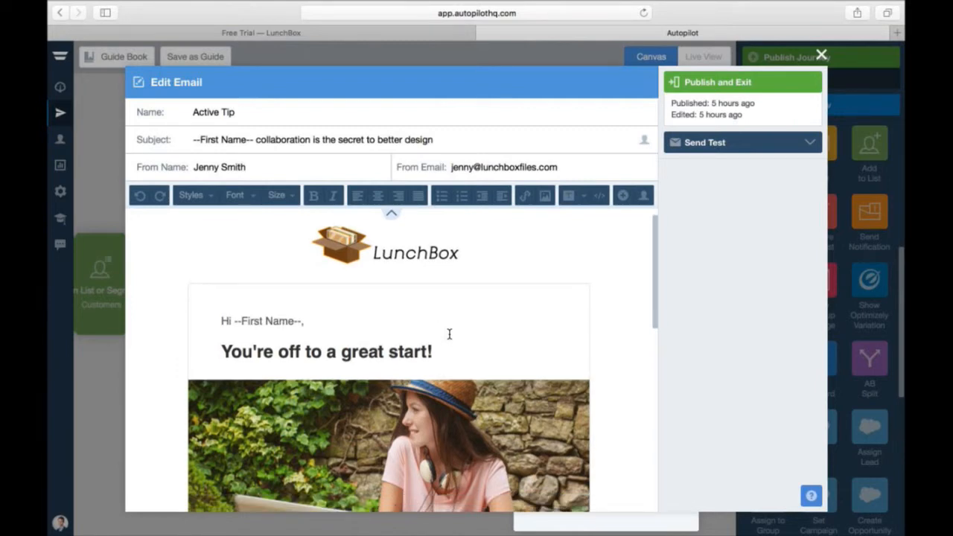
{"action": "scroll", "coordinate": [449, 334], "scroll_direction": "down", "scroll_amount": 5}
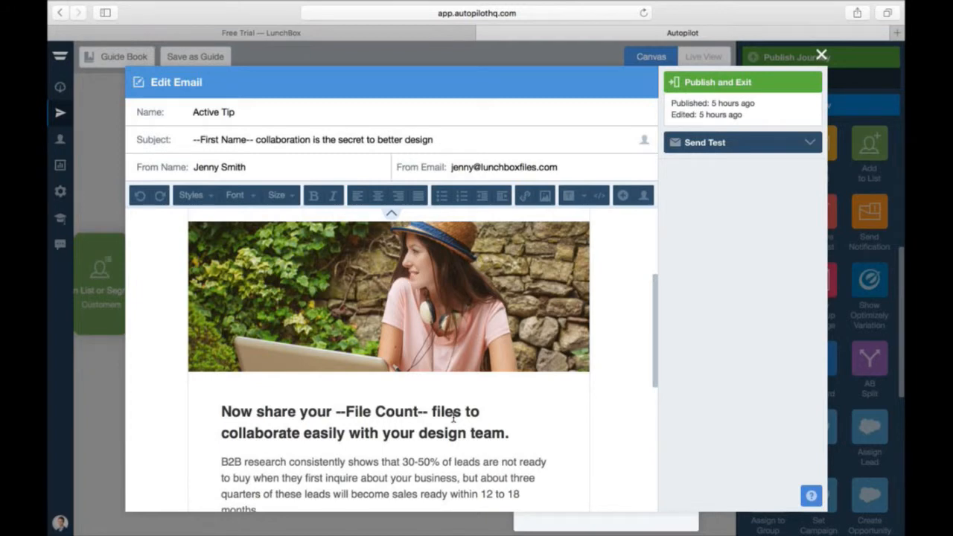
{"action": "scroll", "coordinate": [453, 418], "scroll_direction": "down", "scroll_amount": 4}
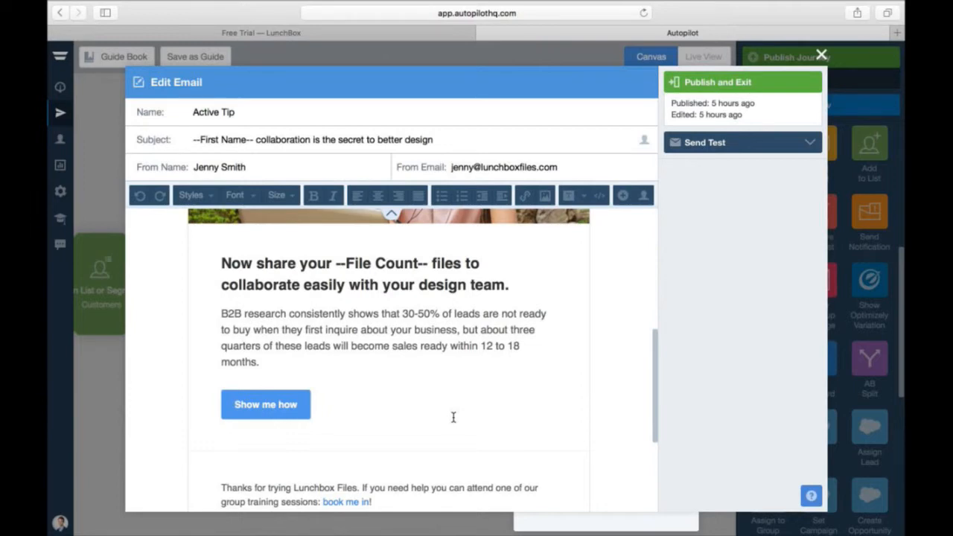
{"action": "scroll", "coordinate": [453, 417], "scroll_direction": "down", "scroll_amount": 1}
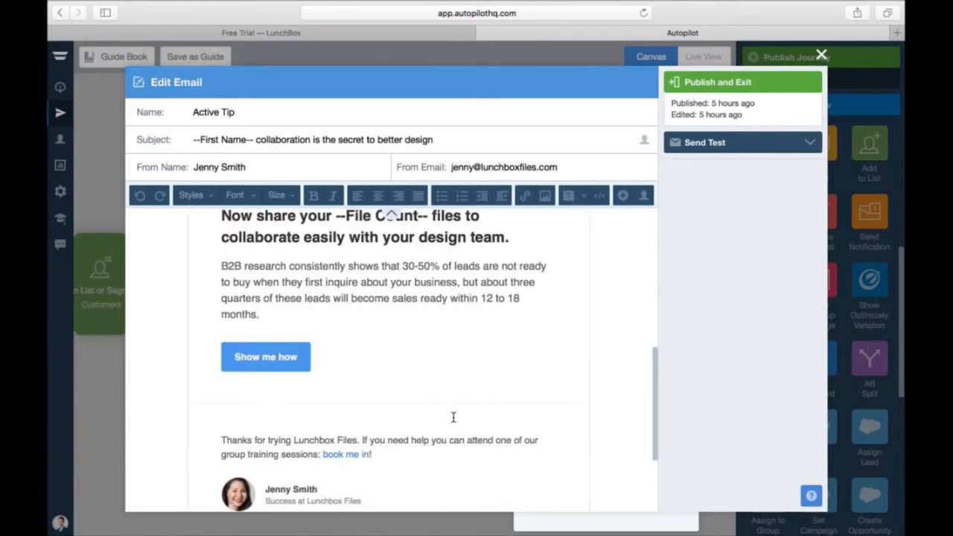
{"action": "scroll", "coordinate": [453, 417], "scroll_direction": "up", "scroll_amount": 1}
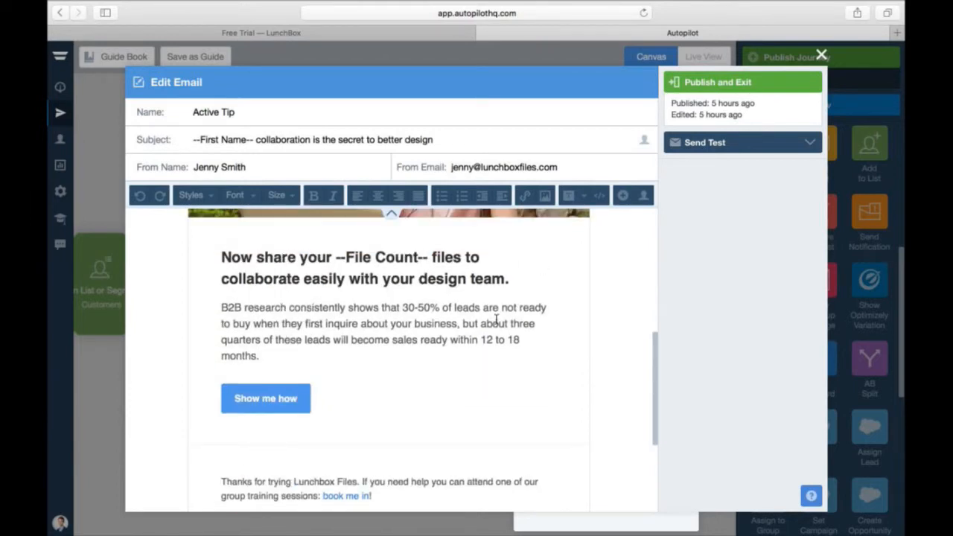
{"action": "scroll", "coordinate": [496, 321], "scroll_direction": "up", "scroll_amount": 10}
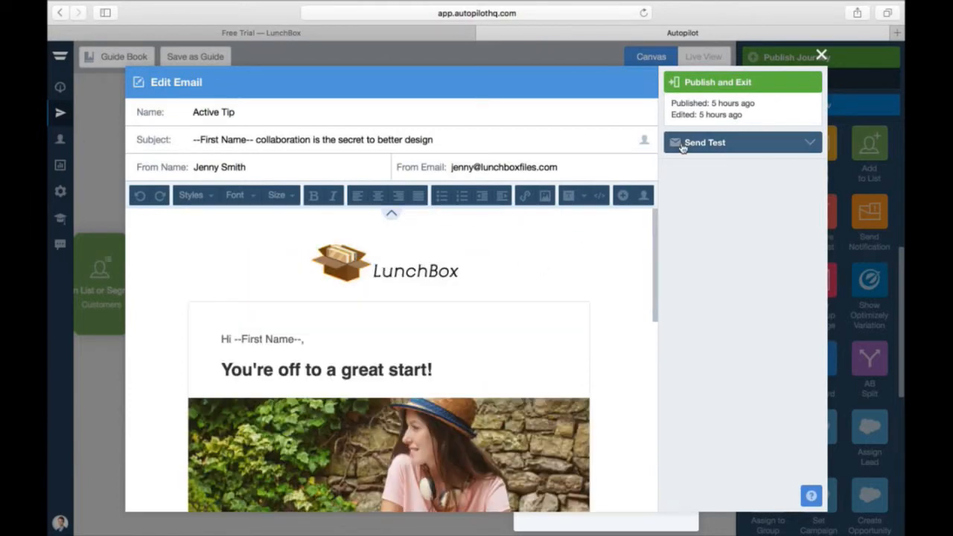
{"action": "left_click", "coordinate": [822, 57]}
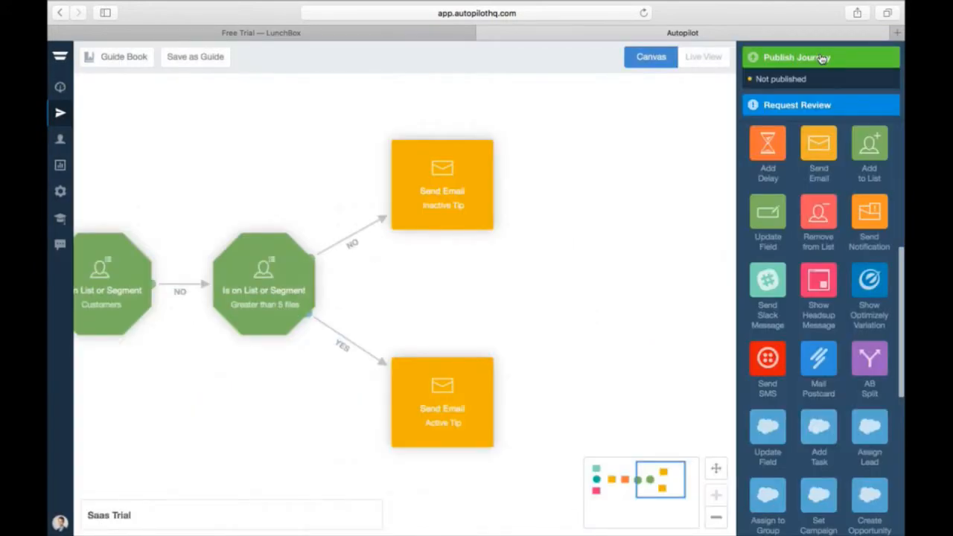
- Add a delay step and connect both the Inactive Tip and Active Tip emails into it
{"action": "left_click_drag", "start_coordinate": [774, 149], "coordinate": [585, 298]}
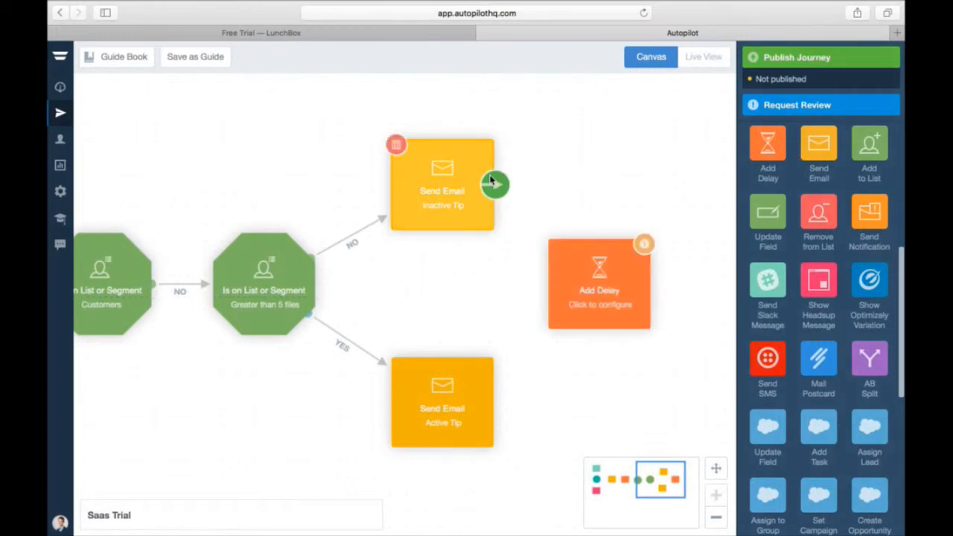
{"action": "left_click_drag", "start_coordinate": [491, 181], "coordinate": [592, 287]}
{"action": "mouse_move", "coordinate": [554, 389]}
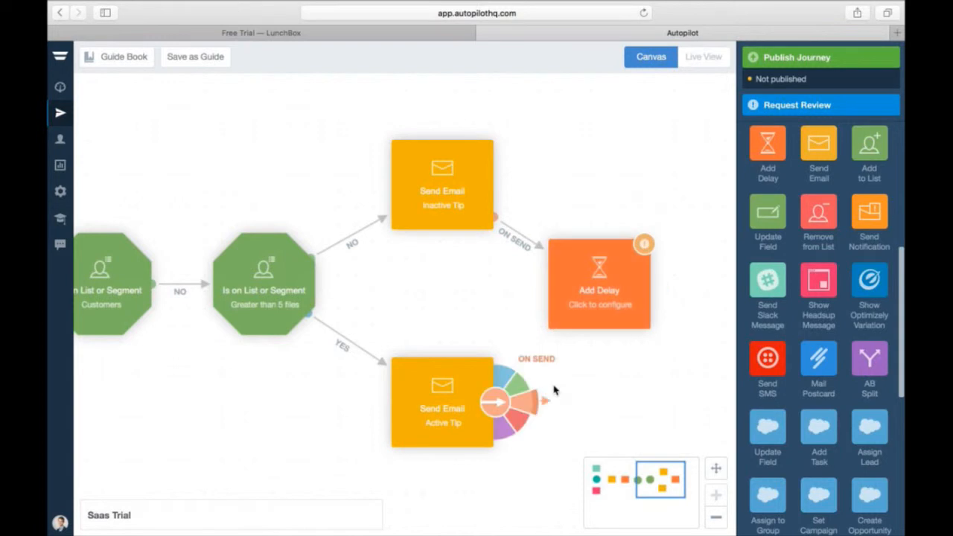
{"action": "left_click_drag", "start_coordinate": [554, 390], "coordinate": [608, 293]}
- Set the delay length to 3 days
{"action": "left_click", "coordinate": [609, 291]}
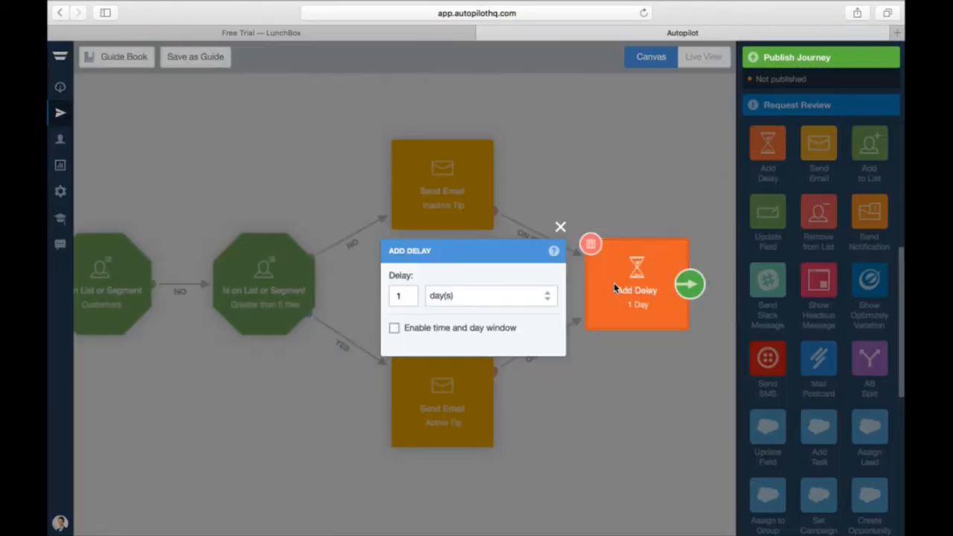
{"action": "left_click", "coordinate": [415, 294]}
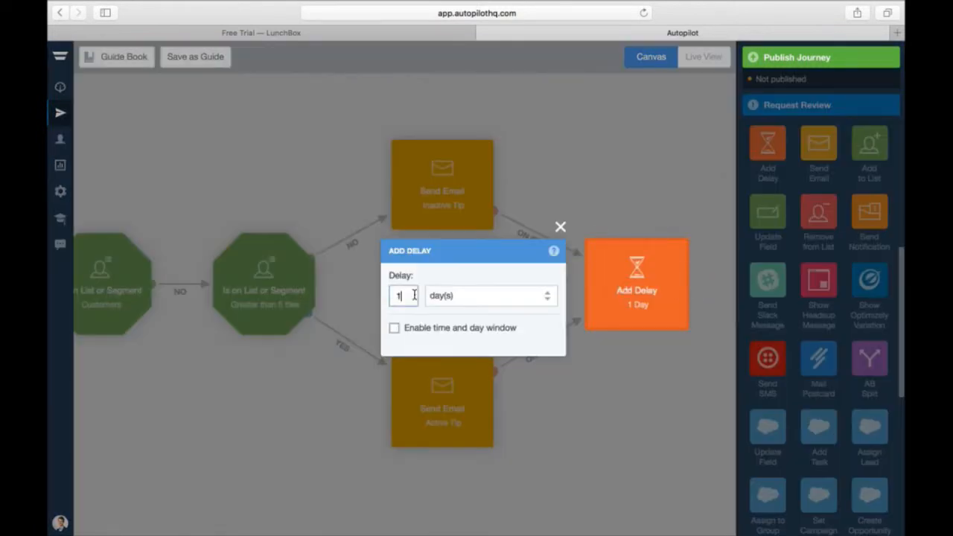
{"action": "key", "text": "BackSpace"}
{"action": "type", "text": "3"}
{"action": "left_click", "coordinate": [628, 414]}
{"action": "left_click_drag", "start_coordinate": [663, 482], "coordinate": [676, 481]}
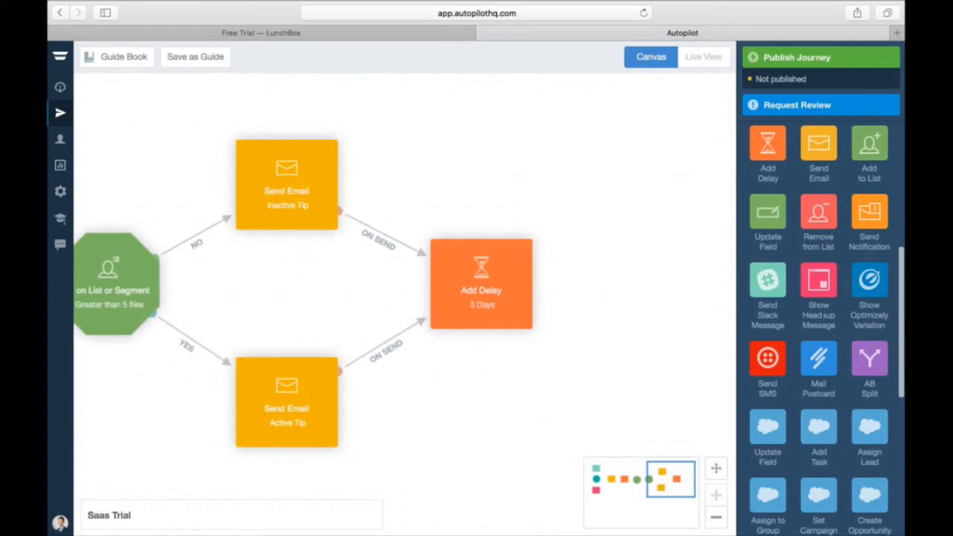
- Add an Is on List or Segment check after the delay and place a Send Email step after it
{"action": "scroll", "coordinate": [823, 281], "scroll_direction": "up", "scroll_amount": 5}
{"action": "scroll", "coordinate": [822, 281], "scroll_direction": "down", "scroll_amount": 10}
{"action": "left_click_drag", "start_coordinate": [819, 443], "coordinate": [653, 296]}
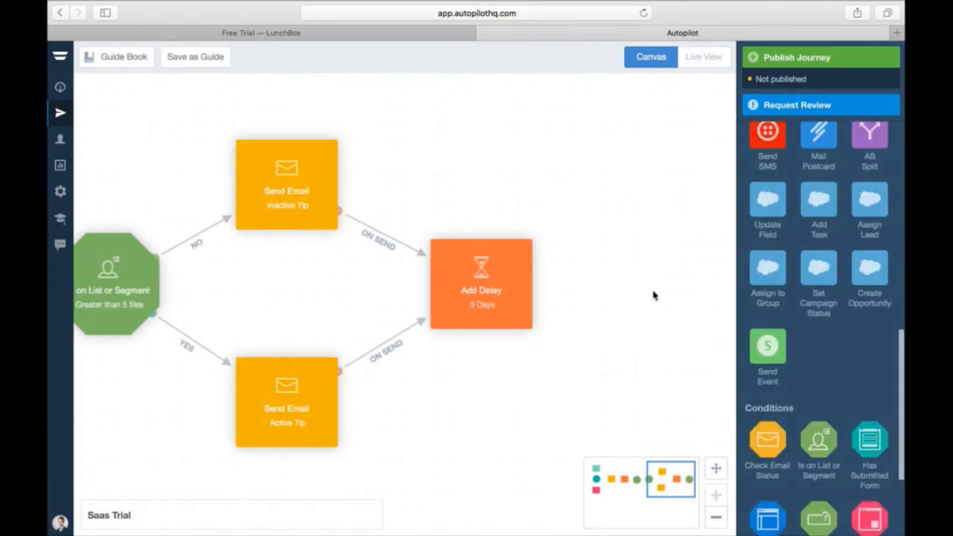
{"action": "left_click_drag", "start_coordinate": [535, 286], "coordinate": [652, 290]}
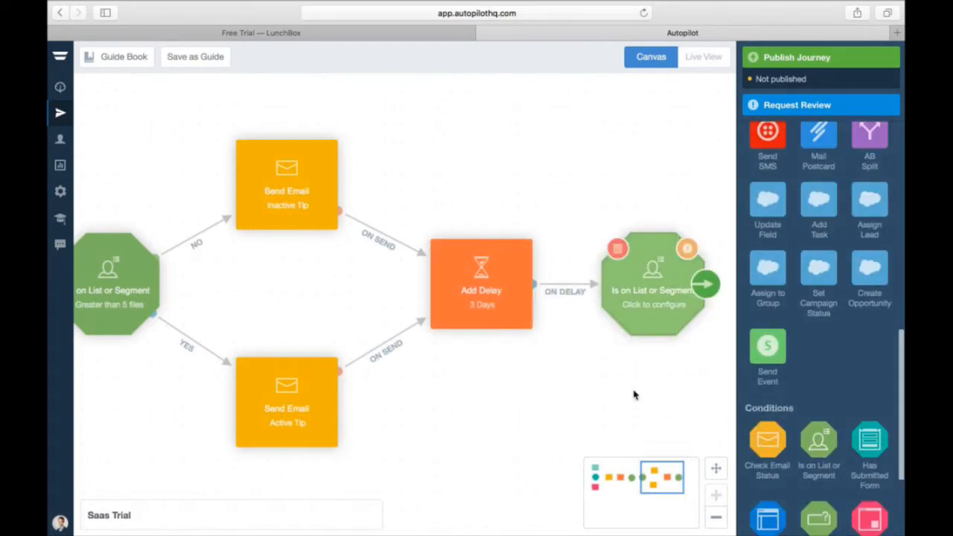
{"action": "left_click_drag", "start_coordinate": [668, 475], "coordinate": [679, 473]}
{"action": "scroll", "coordinate": [819, 328], "scroll_direction": "up", "scroll_amount": 5}
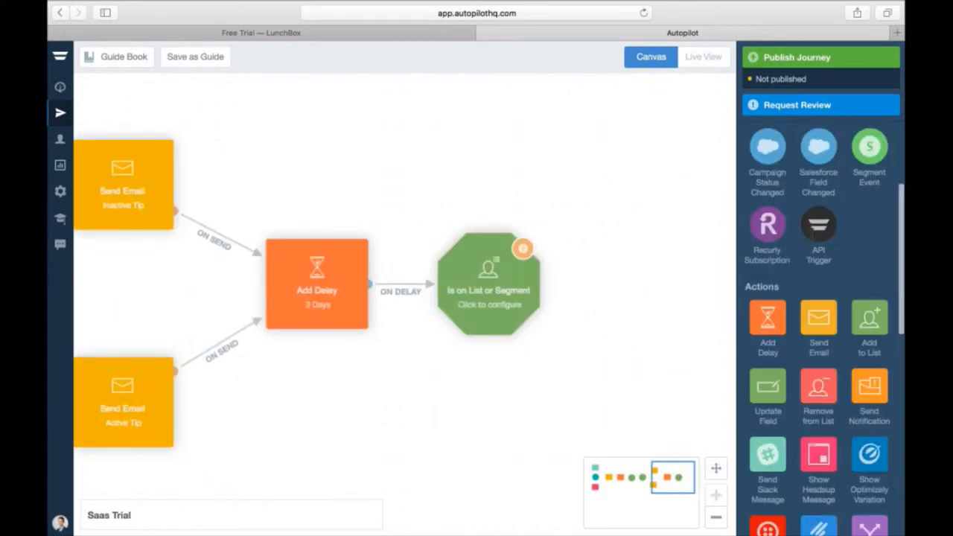
{"action": "left_click_drag", "start_coordinate": [818, 361], "coordinate": [663, 269]}
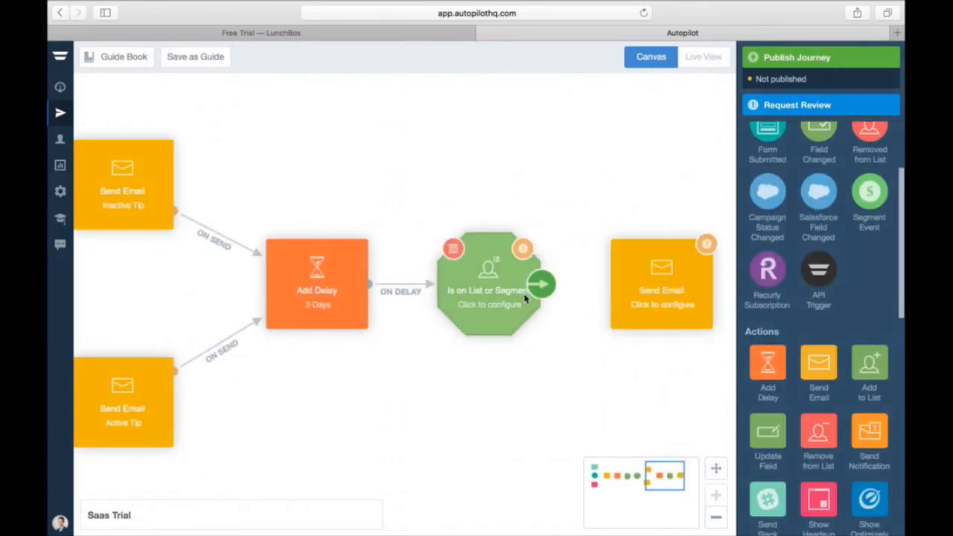
- Set the check to the Customers list and route its No path to the new email step
{"action": "left_click", "coordinate": [553, 288]}
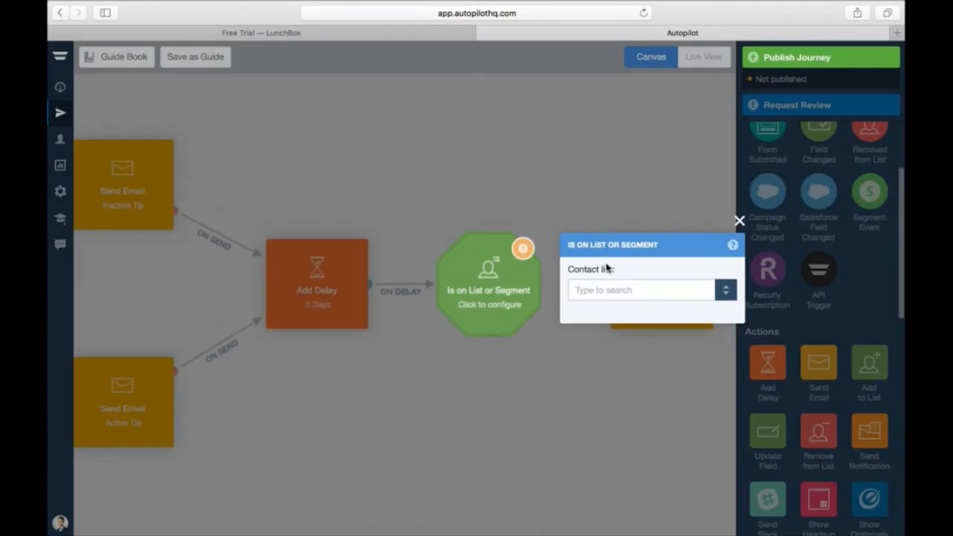
{"action": "left_click", "coordinate": [605, 290]}
{"action": "left_click", "coordinate": [595, 334]}
{"action": "left_click", "coordinate": [738, 221]}
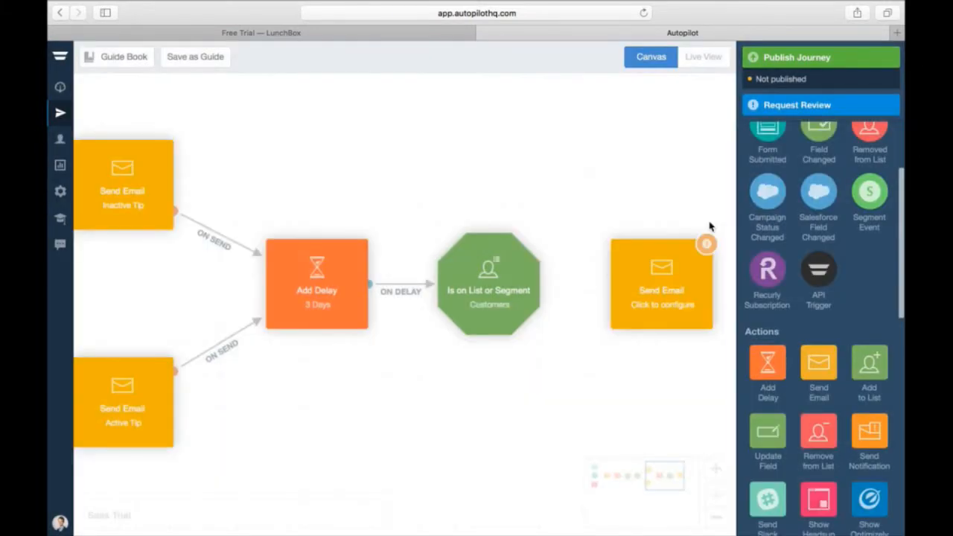
{"action": "mouse_move", "coordinate": [525, 296]}
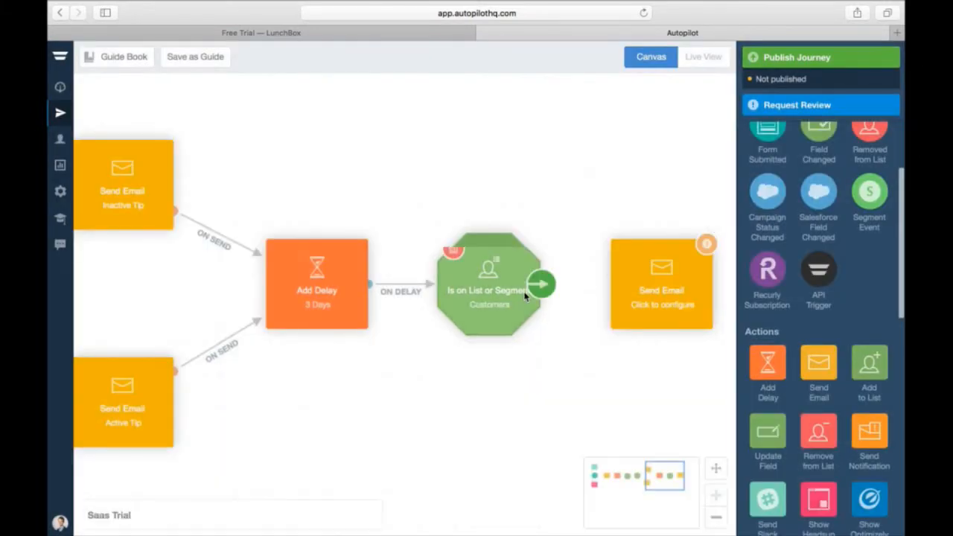
{"action": "left_click_drag", "start_coordinate": [540, 285], "coordinate": [667, 289]}
- Choose Account Review as the email to send and open it for editing
{"action": "left_click", "coordinate": [666, 289]}
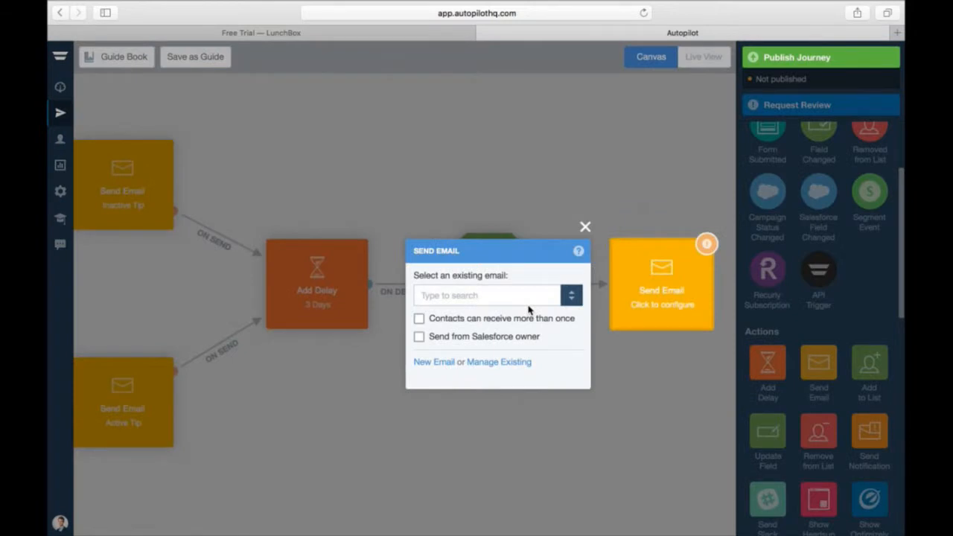
{"action": "left_click", "coordinate": [508, 294]}
{"action": "left_click", "coordinate": [451, 316]}
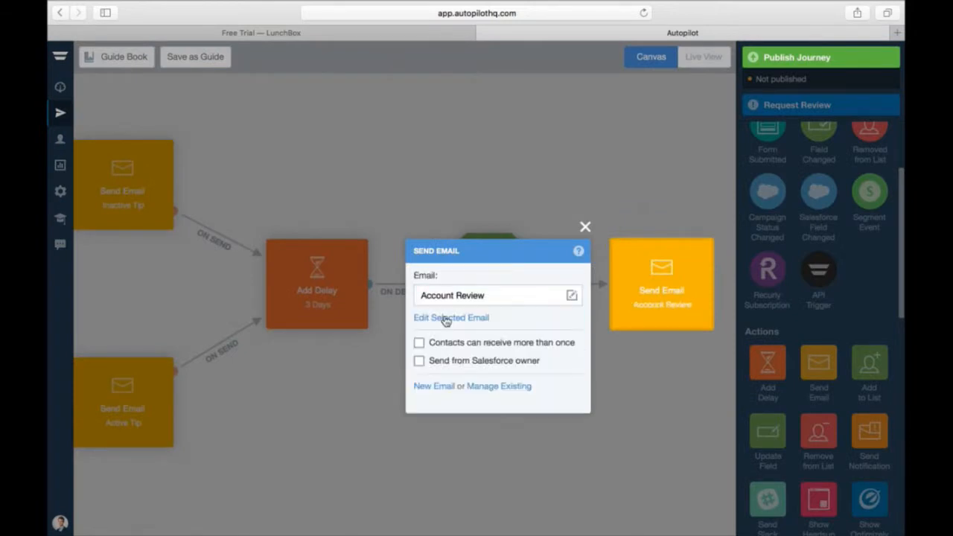
{"action": "left_click", "coordinate": [445, 318]}
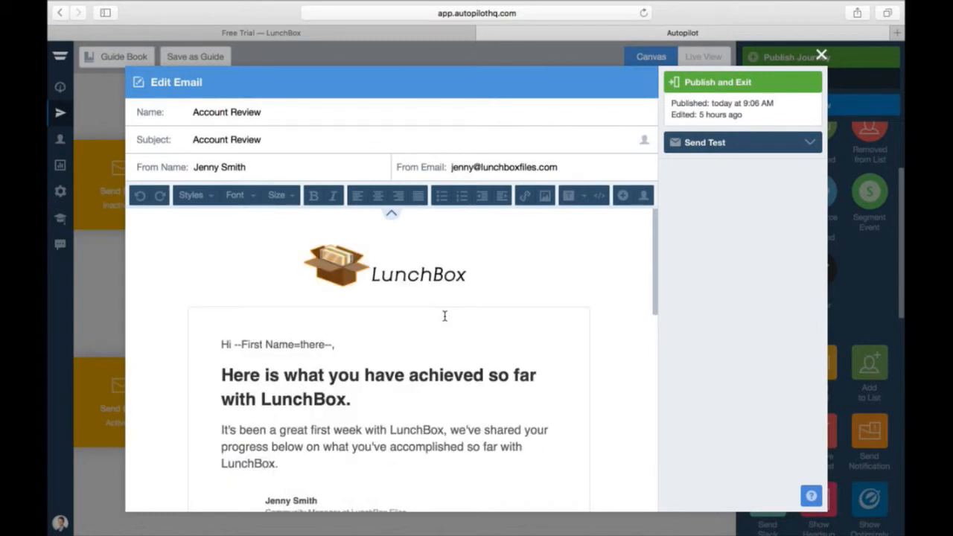
- Scroll through the Account Review email's content, then close its editor
{"action": "scroll", "coordinate": [444, 317], "scroll_direction": "down", "scroll_amount": 1}
{"action": "scroll", "coordinate": [445, 316], "scroll_direction": "down", "scroll_amount": 5}
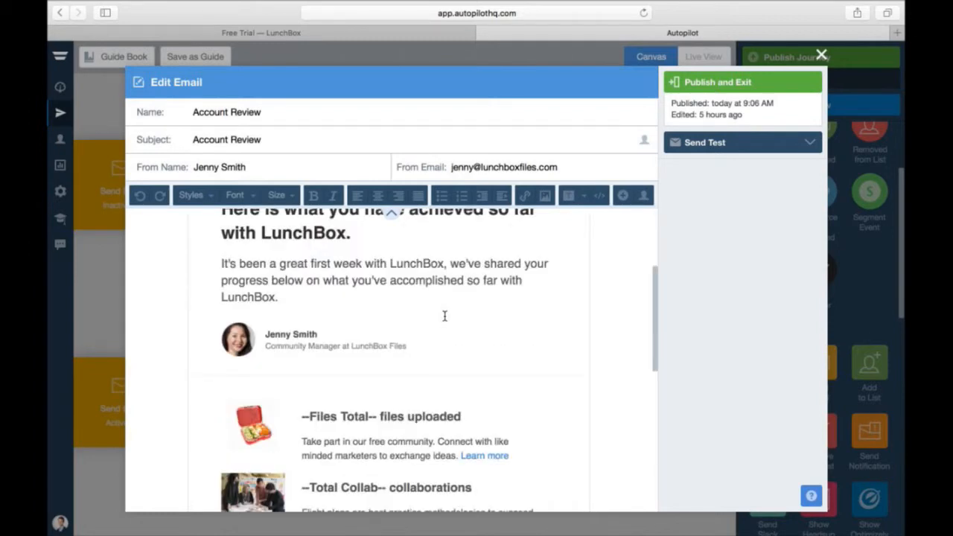
{"action": "scroll", "coordinate": [444, 316], "scroll_direction": "down", "scroll_amount": 5}
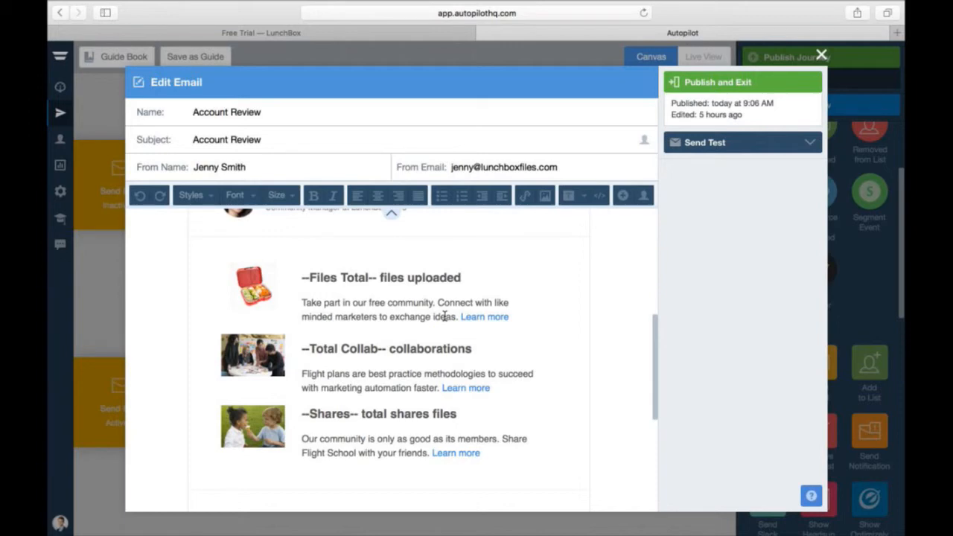
{"action": "scroll", "coordinate": [445, 317], "scroll_direction": "up", "scroll_amount": 5}
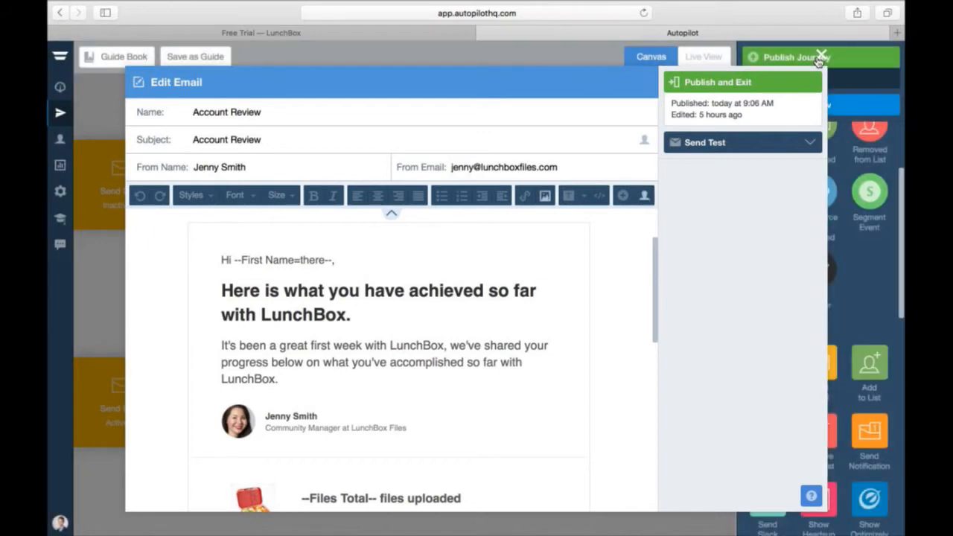
{"action": "left_click", "coordinate": [820, 57]}
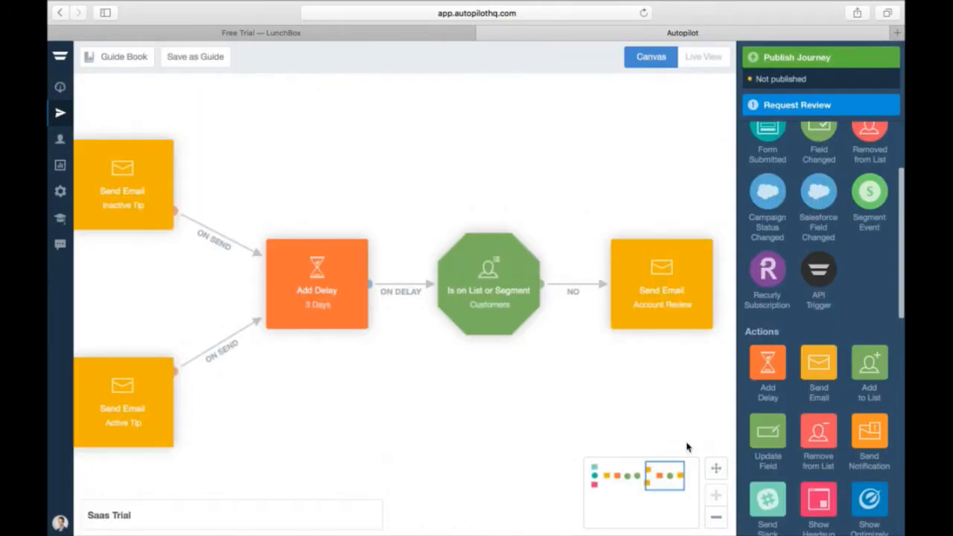
- Add a Show Headsup Message step on Inactive Tip's On Send path, showing Group Training
{"action": "left_click_drag", "start_coordinate": [673, 481], "coordinate": [683, 484]}
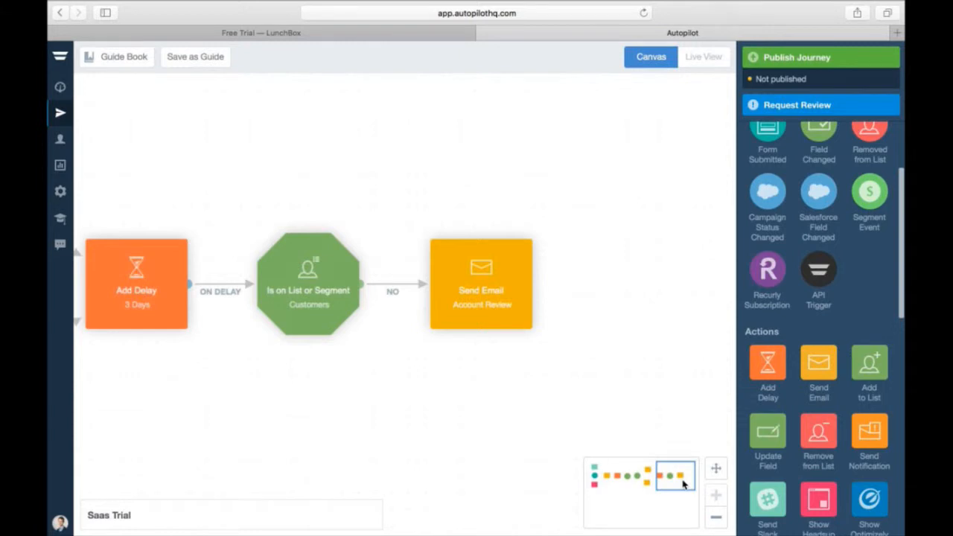
{"action": "left_click_drag", "start_coordinate": [683, 484], "coordinate": [661, 480]}
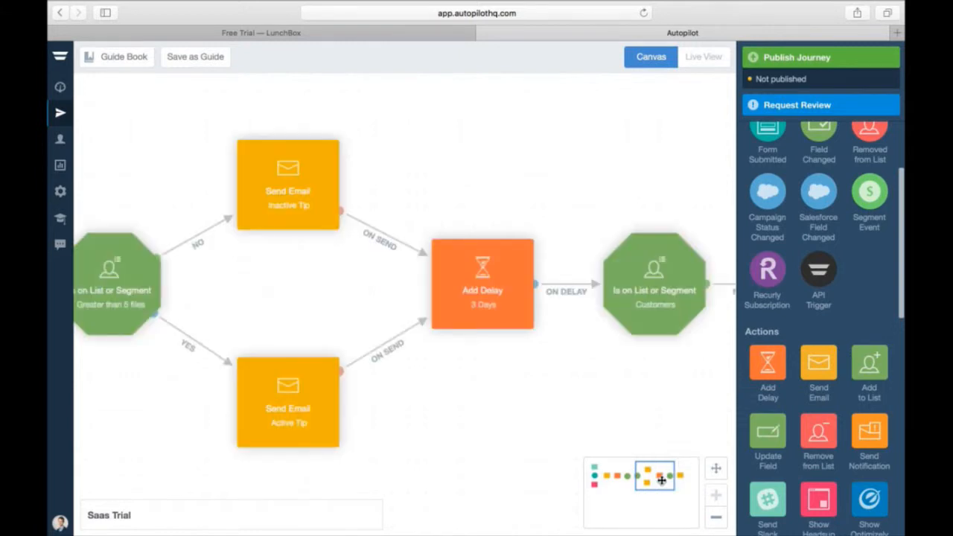
{"action": "left_click_drag", "start_coordinate": [819, 495], "coordinate": [495, 142]}
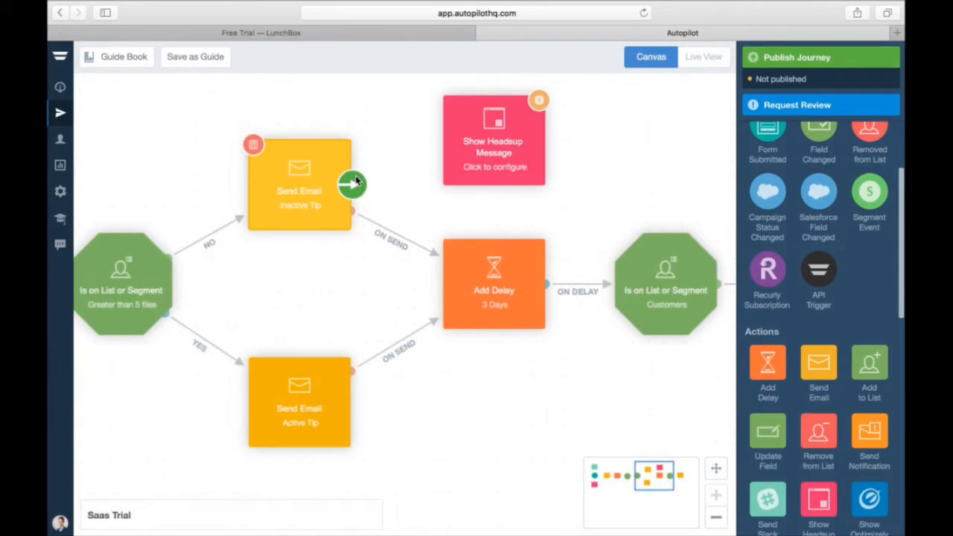
{"action": "left_click", "coordinate": [357, 181]}
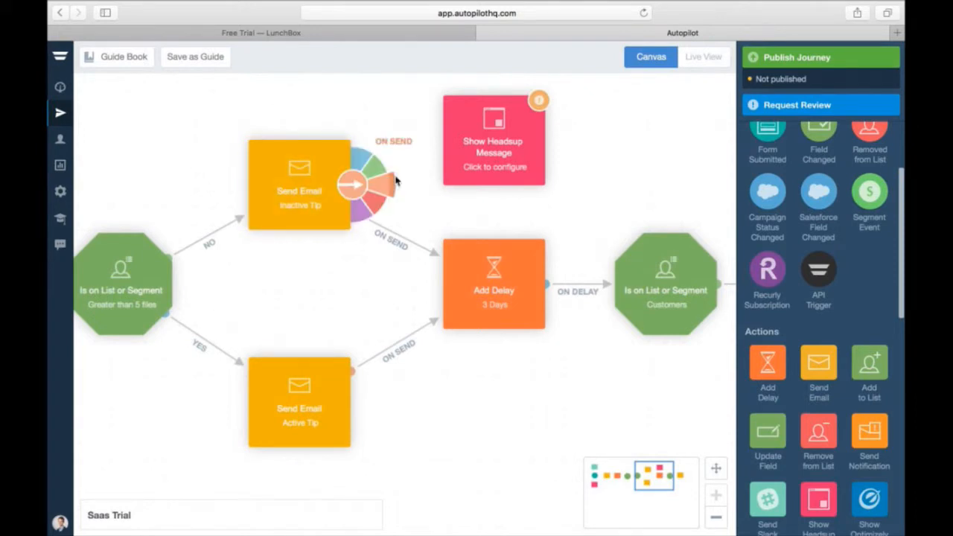
{"action": "left_click_drag", "start_coordinate": [396, 181], "coordinate": [489, 152]}
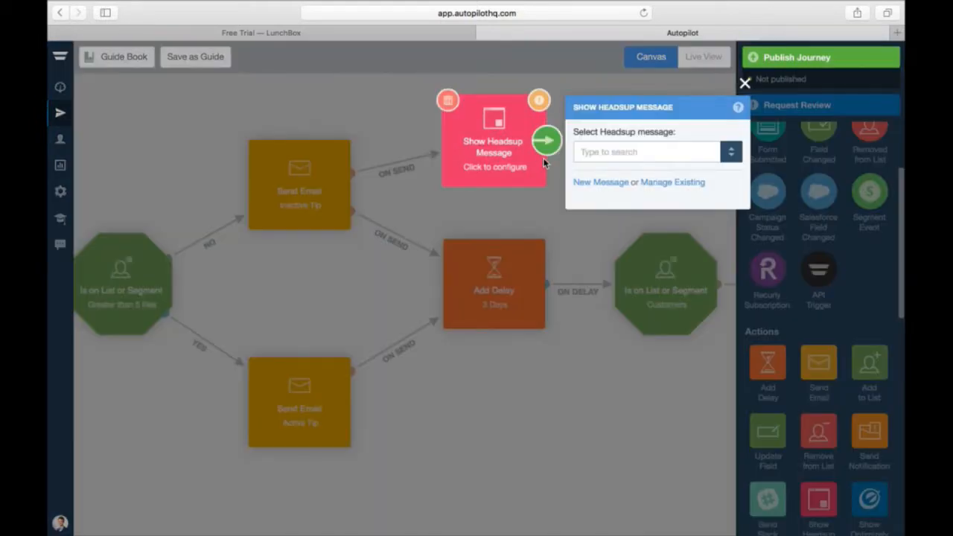
{"action": "left_click", "coordinate": [617, 153]}
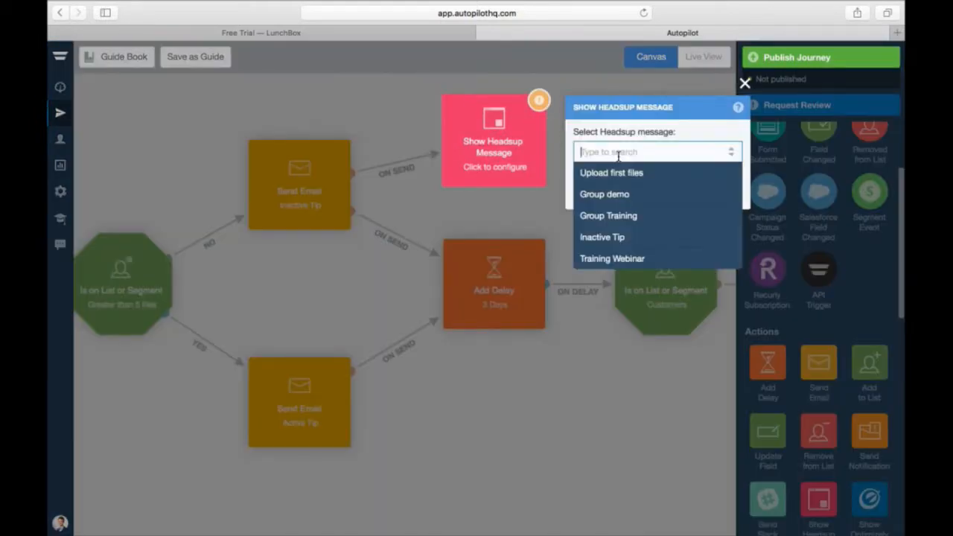
{"action": "left_click", "coordinate": [620, 214]}
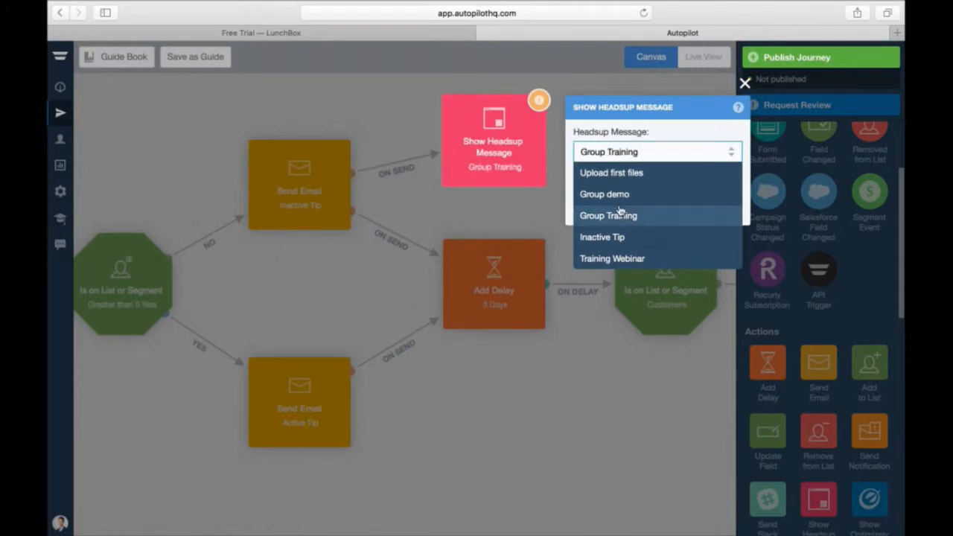
{"action": "left_click", "coordinate": [620, 215]}
{"action": "left_click", "coordinate": [745, 83]}
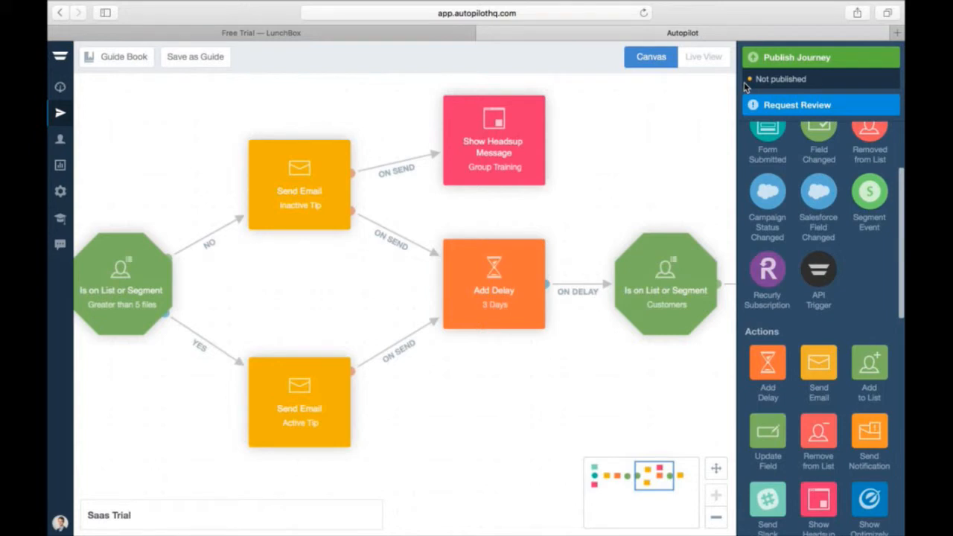
- Add a delay step after the Account Review email and set it to 4 days
{"action": "left_click_drag", "start_coordinate": [664, 471], "coordinate": [670, 471]}
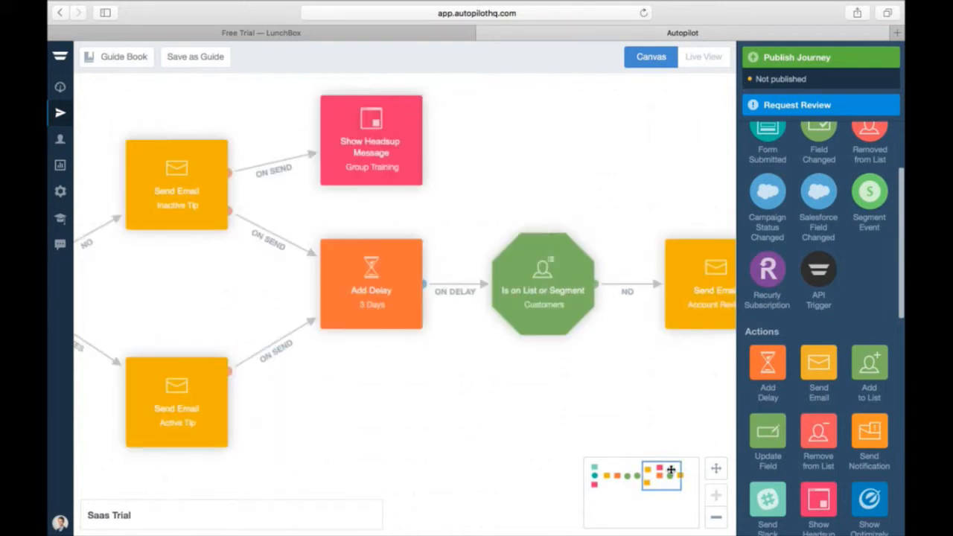
{"action": "left_click", "coordinate": [670, 470]}
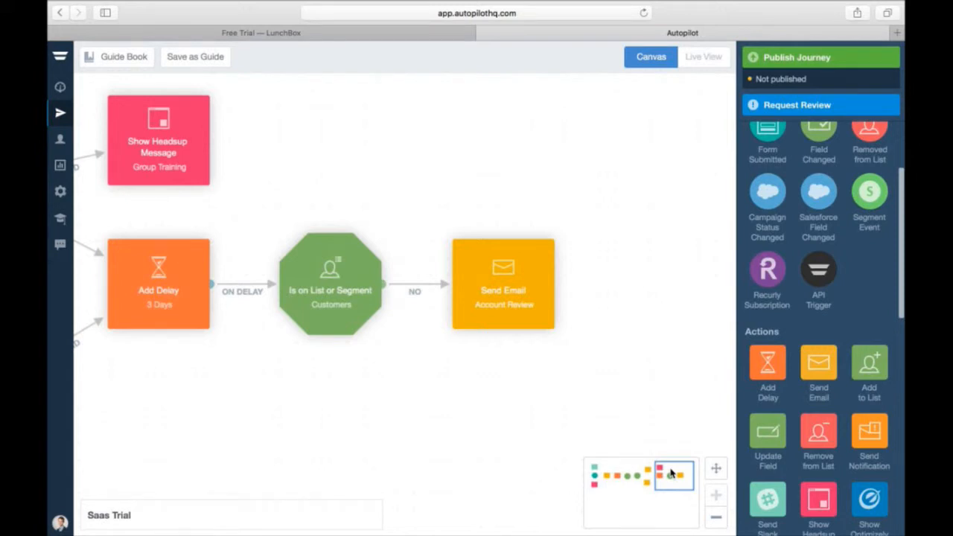
{"action": "left_click_drag", "start_coordinate": [768, 363], "coordinate": [668, 293]}
{"action": "left_click_drag", "start_coordinate": [668, 470], "coordinate": [679, 469]}
{"action": "left_click", "coordinate": [501, 296]}
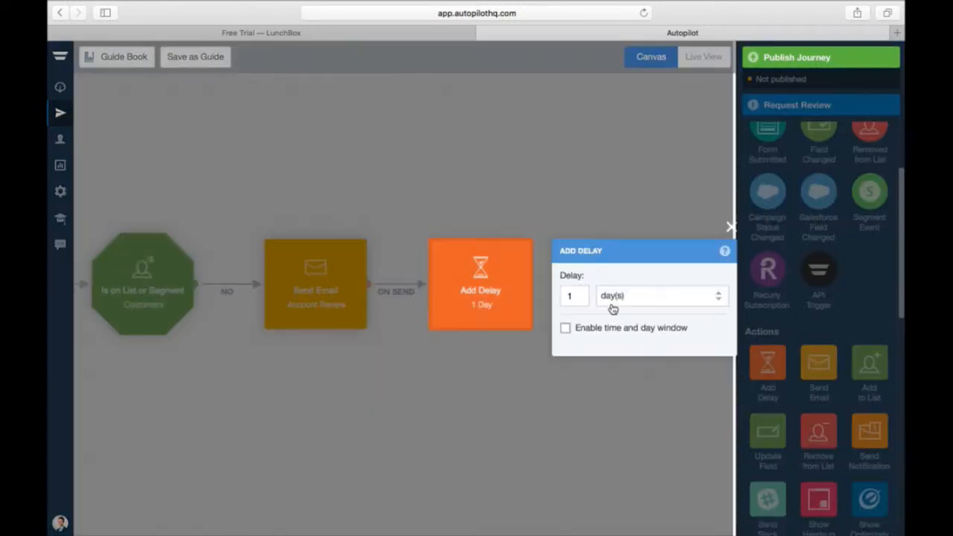
{"action": "double_click", "coordinate": [572, 296]}
{"action": "type", "text": "4"}
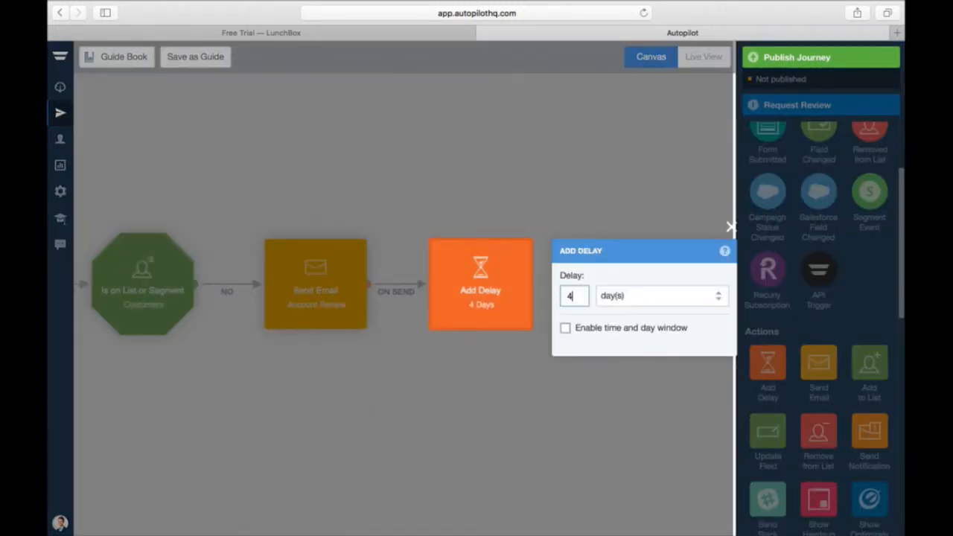
{"action": "left_click", "coordinate": [730, 227]}
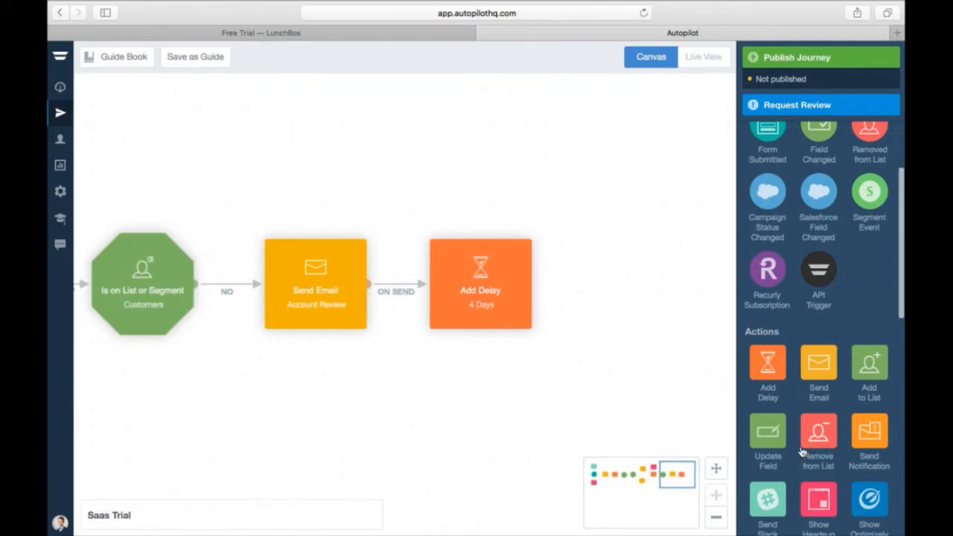
- Add an Is on List or Segment check after the 4-day delay, set to Customers
{"action": "scroll", "coordinate": [802, 451], "scroll_direction": "down", "scroll_amount": 10}
{"action": "left_click_drag", "start_coordinate": [800, 305], "coordinate": [624, 288]}
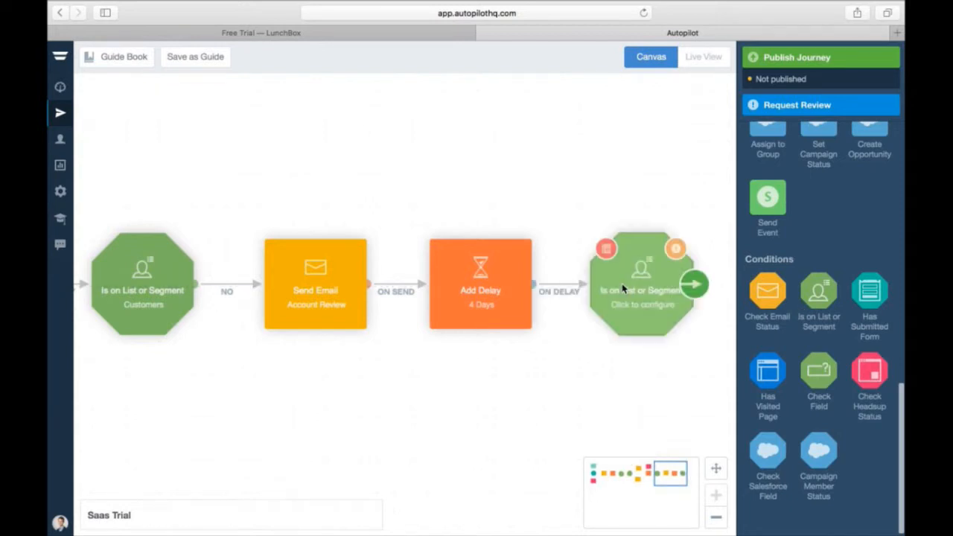
{"action": "left_click", "coordinate": [624, 289]}
{"action": "left_click", "coordinate": [522, 289]}
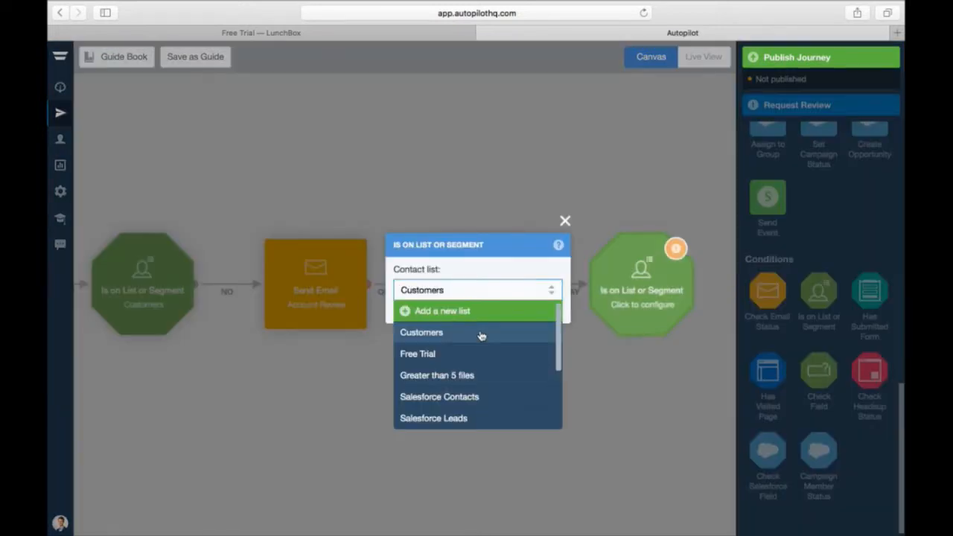
{"action": "left_click", "coordinate": [481, 335]}
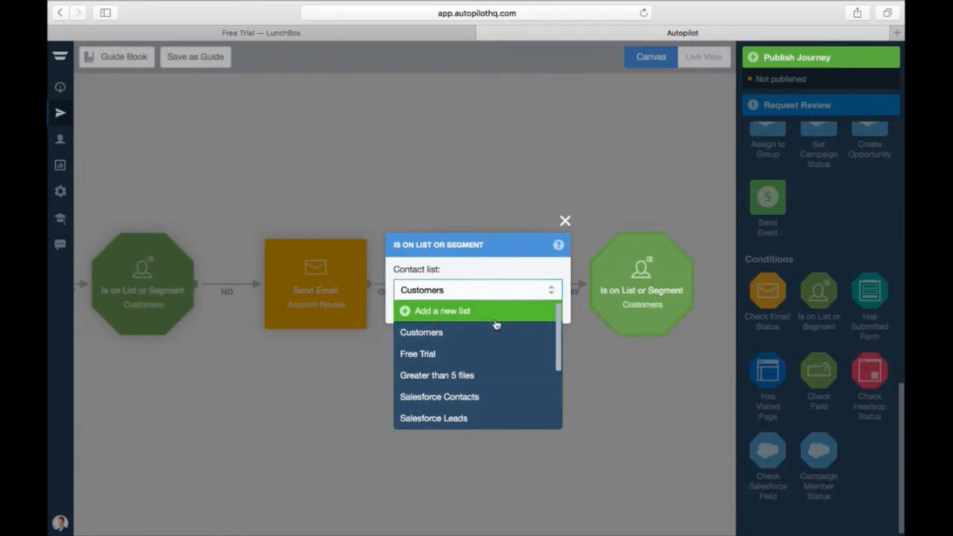
- Add a Send Email step after the Customers check that sends Survey from CEO
{"action": "scroll", "coordinate": [817, 149], "scroll_direction": "up", "scroll_amount": 5}
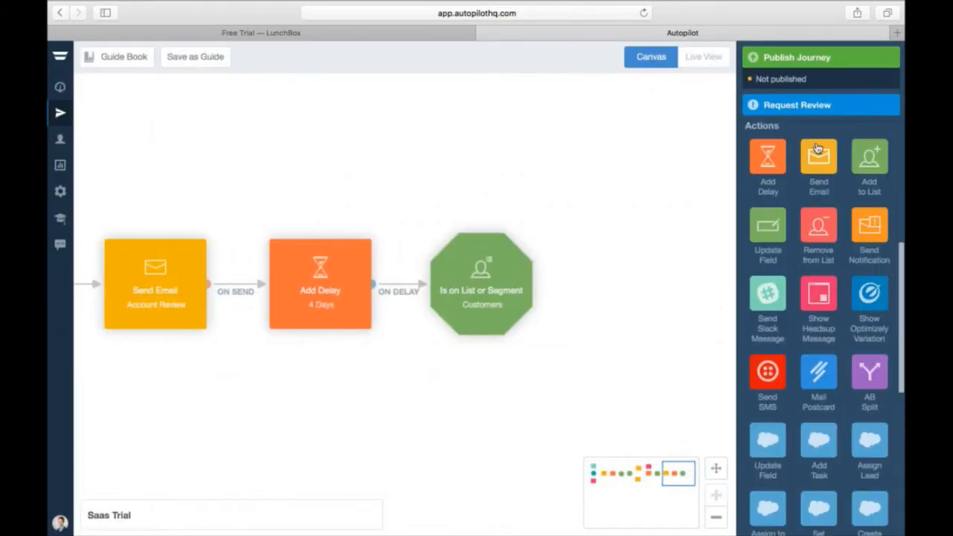
{"action": "left_click_drag", "start_coordinate": [817, 149], "coordinate": [650, 293]}
{"action": "mouse_move", "coordinate": [544, 296]}
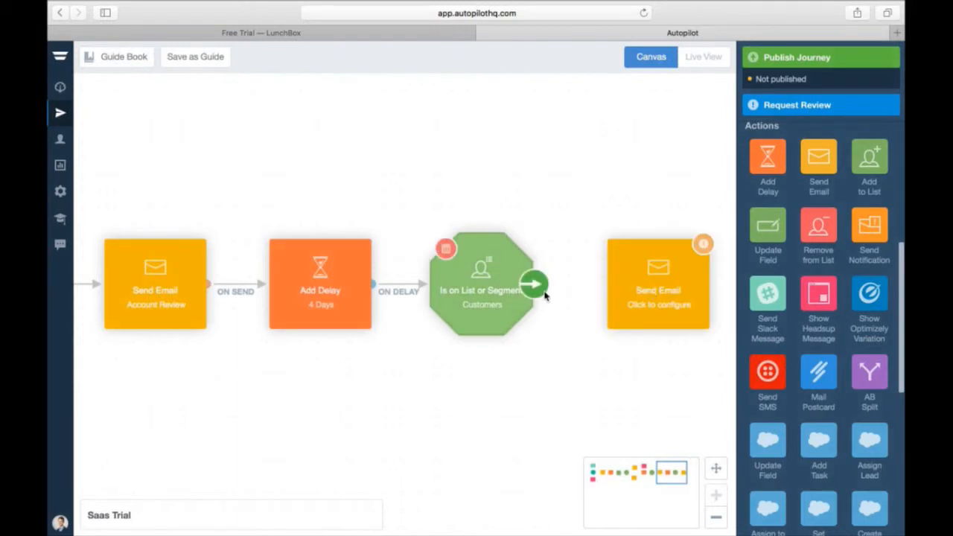
{"action": "left_click_drag", "start_coordinate": [545, 295], "coordinate": [653, 277]}
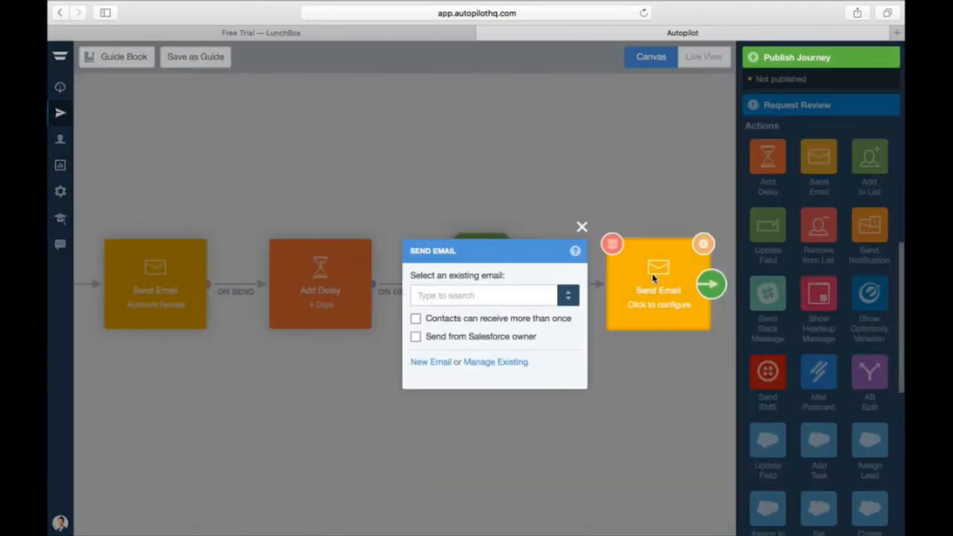
{"action": "left_click", "coordinate": [487, 296]}
{"action": "left_click", "coordinate": [477, 402]}
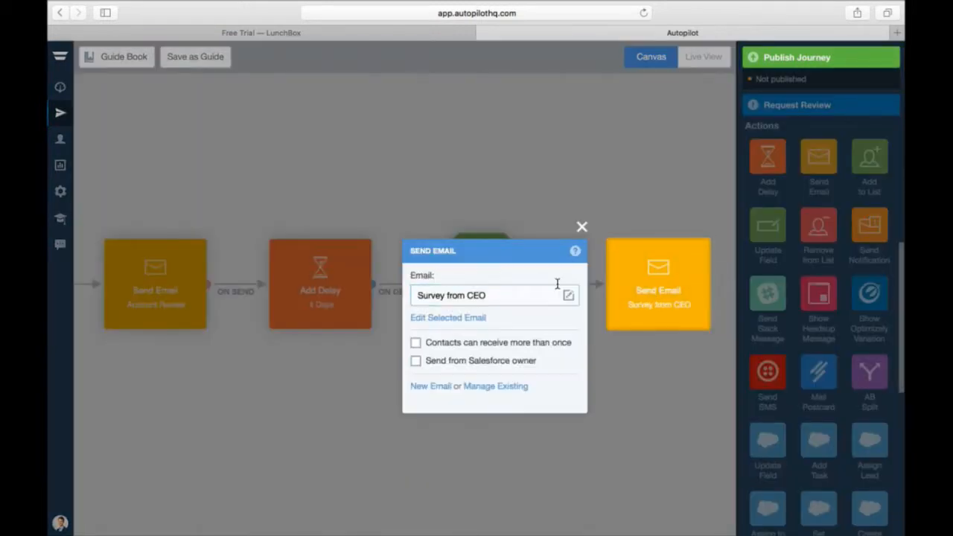
- Review the Survey from CEO email offering a $10 Amazon gift voucher, then close it
{"action": "left_click", "coordinate": [447, 317]}
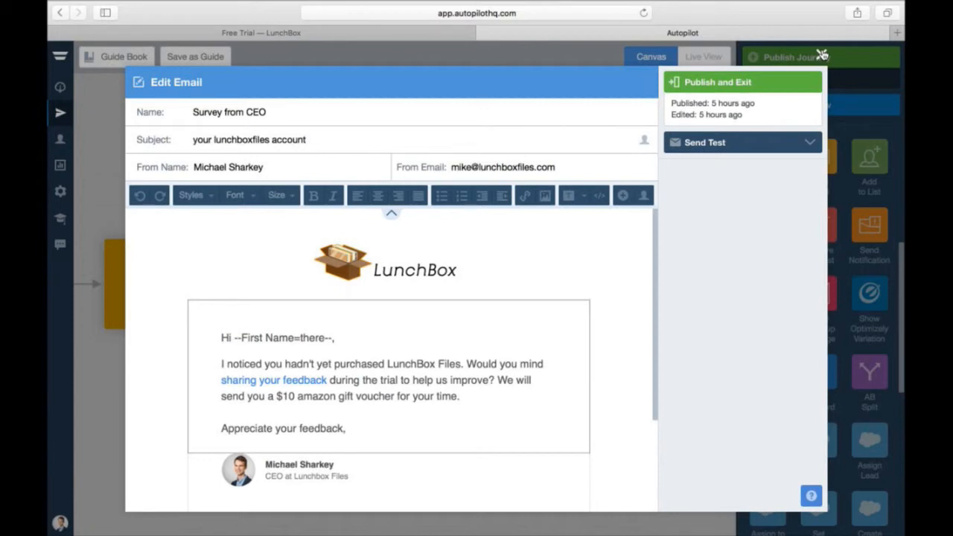
{"action": "left_click", "coordinate": [822, 55]}
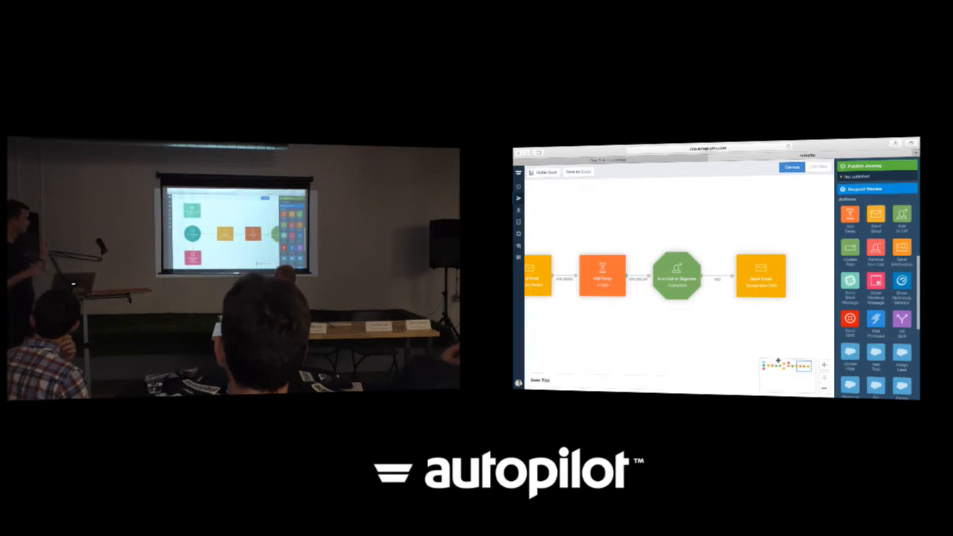
{"action": "left_click", "coordinate": [776, 364]}
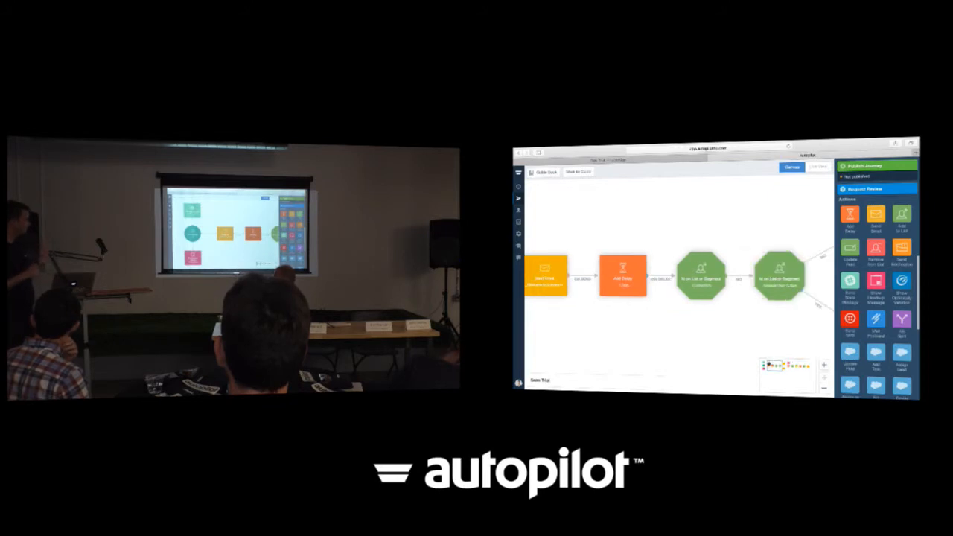
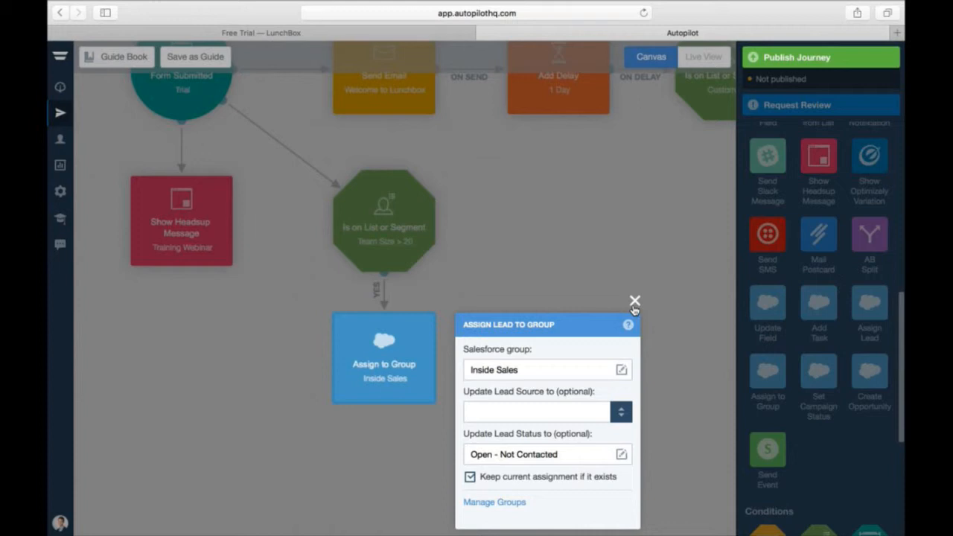
- Move the Assign Lead to Group settings (Inside Sales, Open - Not Contacted) higher on screen
{"action": "left_click_drag", "start_coordinate": [523, 322], "coordinate": [525, 279]}
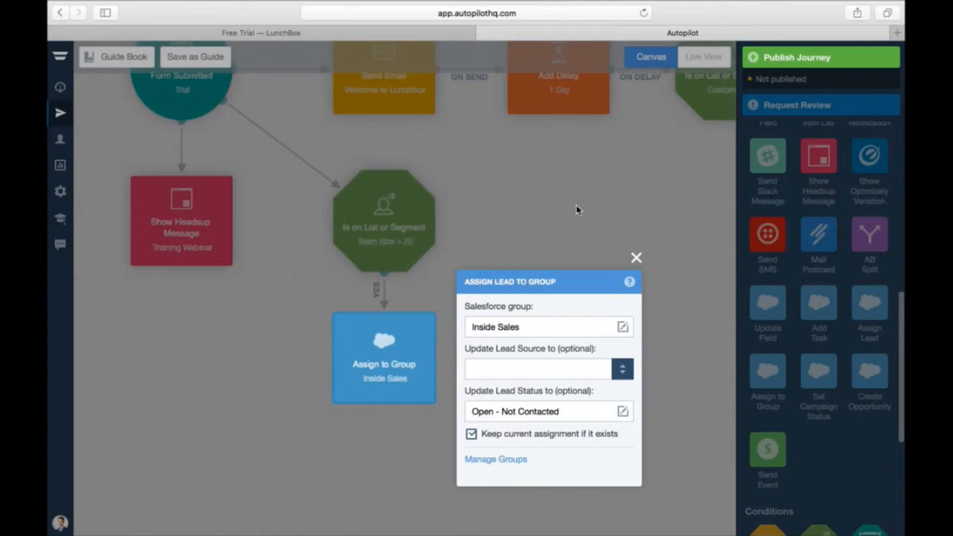
- Add a delay step to the canvas and connect Assign to Group to it
{"action": "left_click", "coordinate": [636, 257]}
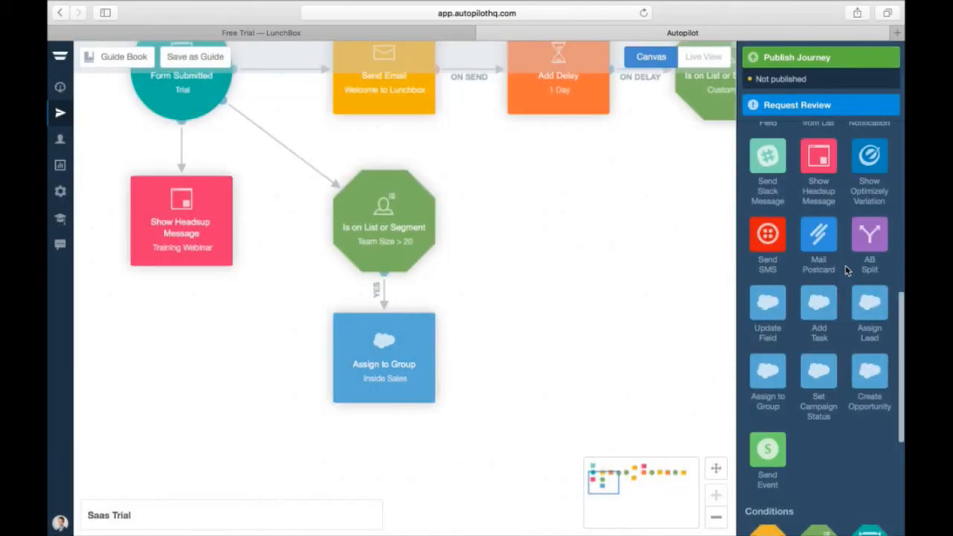
{"action": "scroll", "coordinate": [845, 268], "scroll_direction": "up", "scroll_amount": 5}
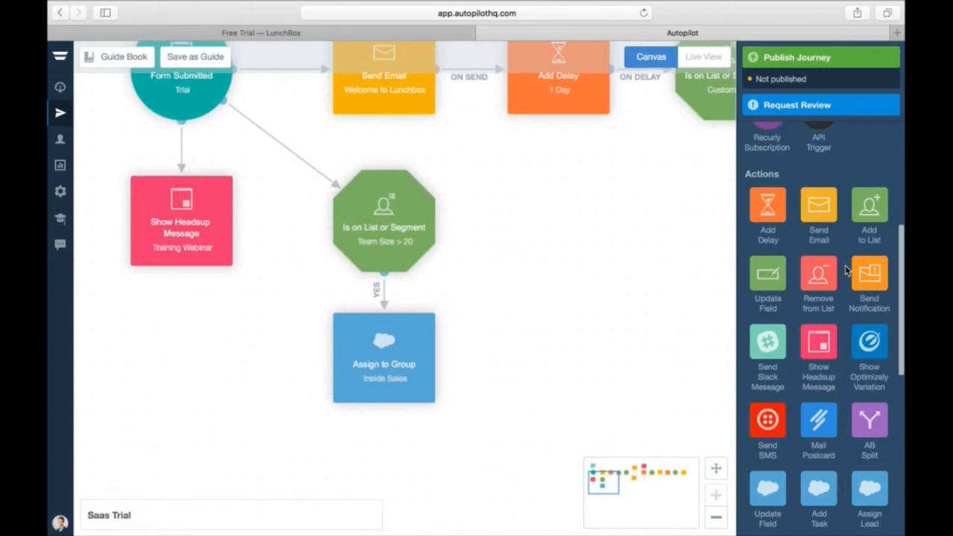
{"action": "scroll", "coordinate": [847, 271], "scroll_direction": "up", "scroll_amount": 3}
{"action": "left_click_drag", "start_coordinate": [767, 308], "coordinate": [561, 365]}
{"action": "mouse_move", "coordinate": [430, 359]}
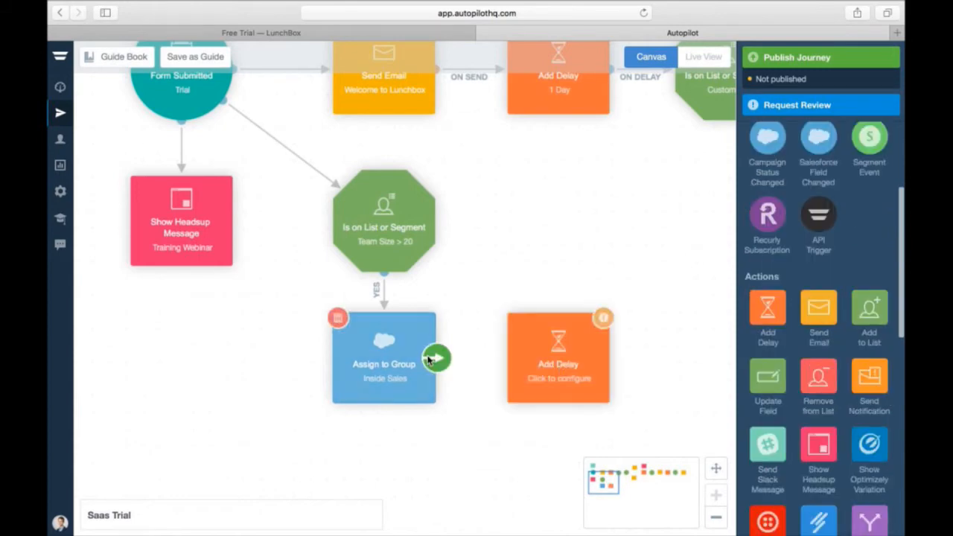
{"action": "left_click_drag", "start_coordinate": [430, 360], "coordinate": [560, 366]}
- Limit the 1-day delay to 9am–5pm, Monday–Friday, America/Los_Angeles time
{"action": "left_click", "coordinate": [563, 370]}
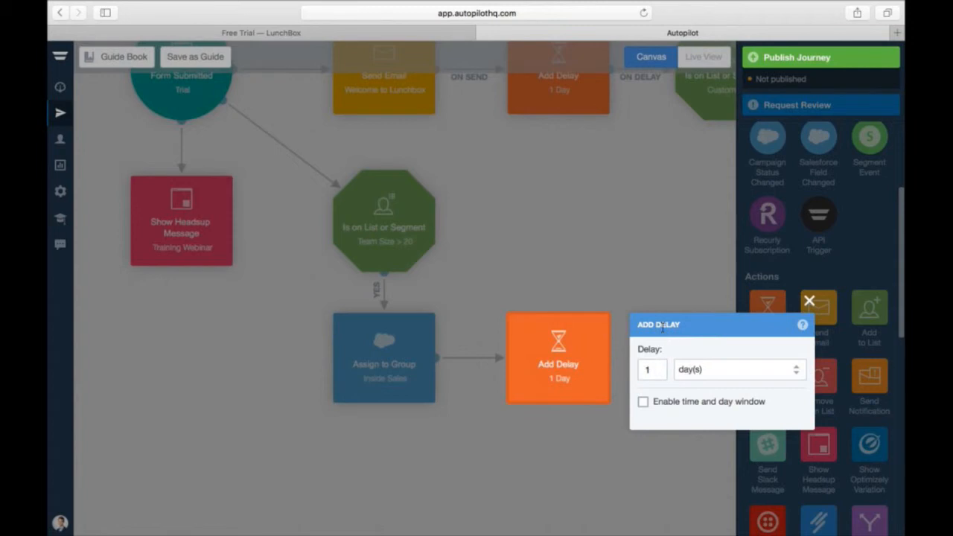
{"action": "left_click_drag", "start_coordinate": [662, 327], "coordinate": [506, 174]}
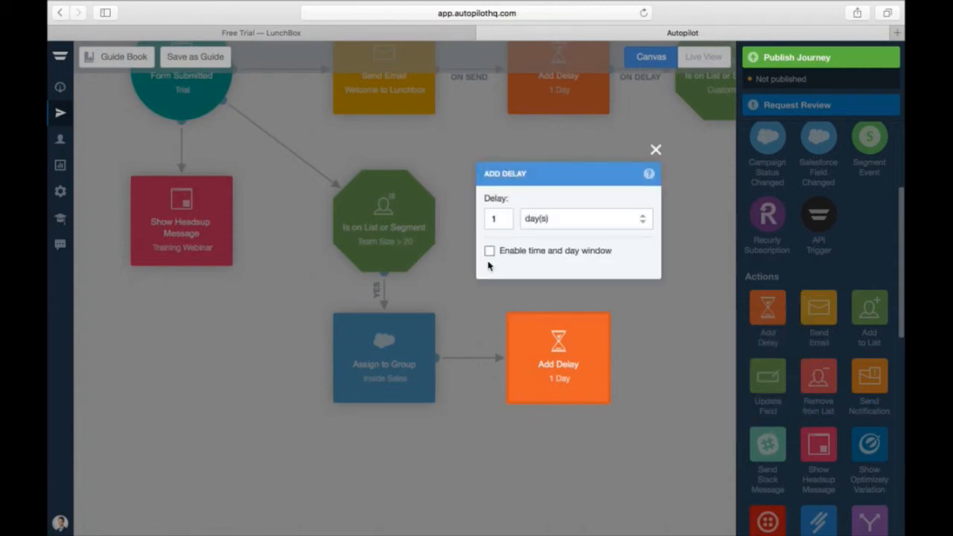
{"action": "left_click", "coordinate": [489, 252]}
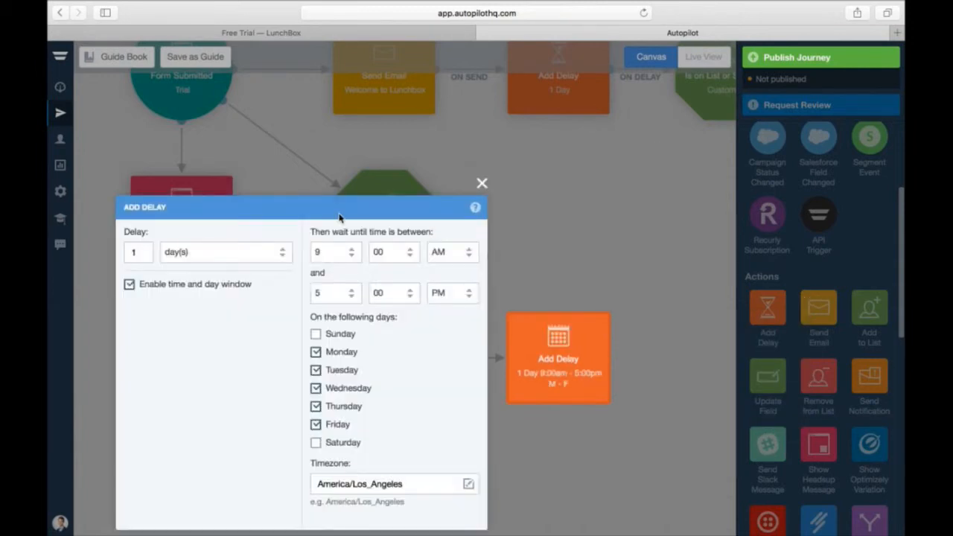
{"action": "left_click_drag", "start_coordinate": [339, 217], "coordinate": [466, 127]}
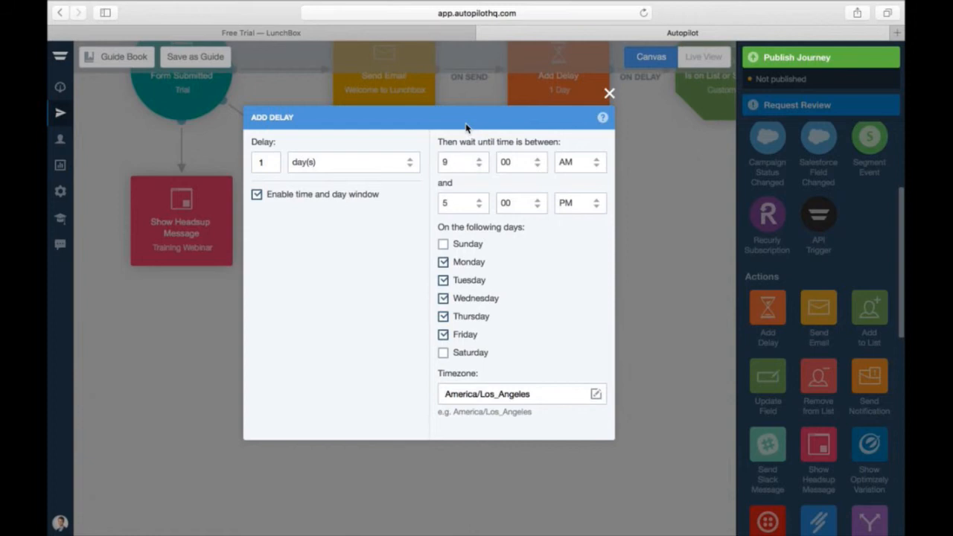
{"action": "left_click", "coordinate": [610, 94]}
{"action": "left_click_drag", "start_coordinate": [610, 484], "coordinate": [622, 488]}
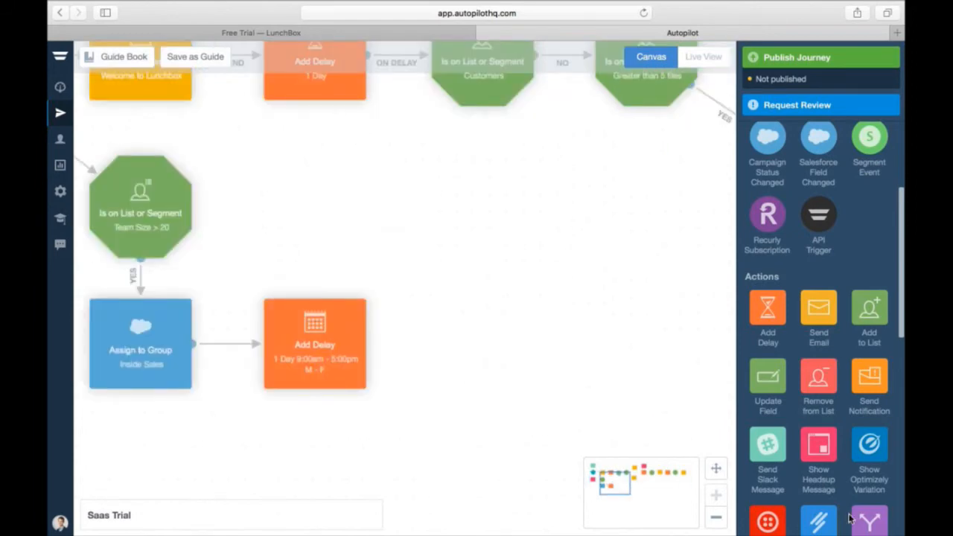
- Add a Check Salesforce Field condition and connect the delay to it
{"action": "scroll", "coordinate": [850, 519], "scroll_direction": "down", "scroll_amount": 5}
{"action": "scroll", "coordinate": [832, 477], "scroll_direction": "down", "scroll_amount": 5}
{"action": "left_click_drag", "start_coordinate": [776, 465], "coordinate": [467, 349]}
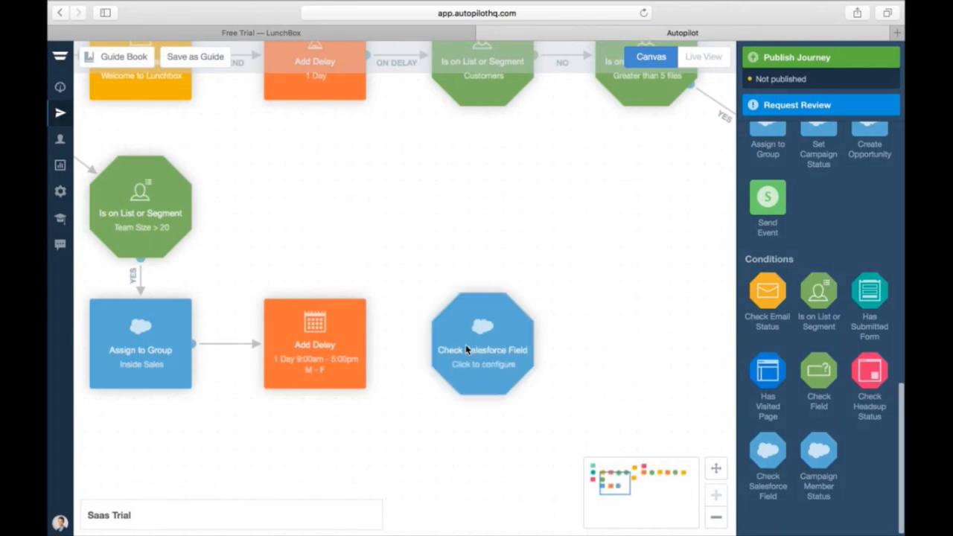
{"action": "mouse_move", "coordinate": [408, 344]}
{"action": "left_click_drag", "start_coordinate": [368, 343], "coordinate": [482, 344]}
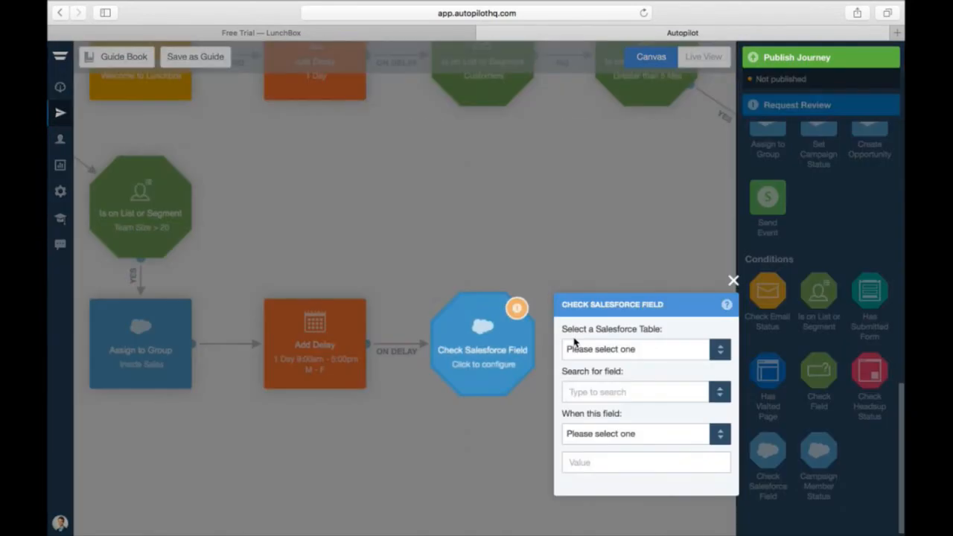
- Configure the check to test whether the Lead table's Status field contains 'Open'
{"action": "left_click", "coordinate": [575, 347]}
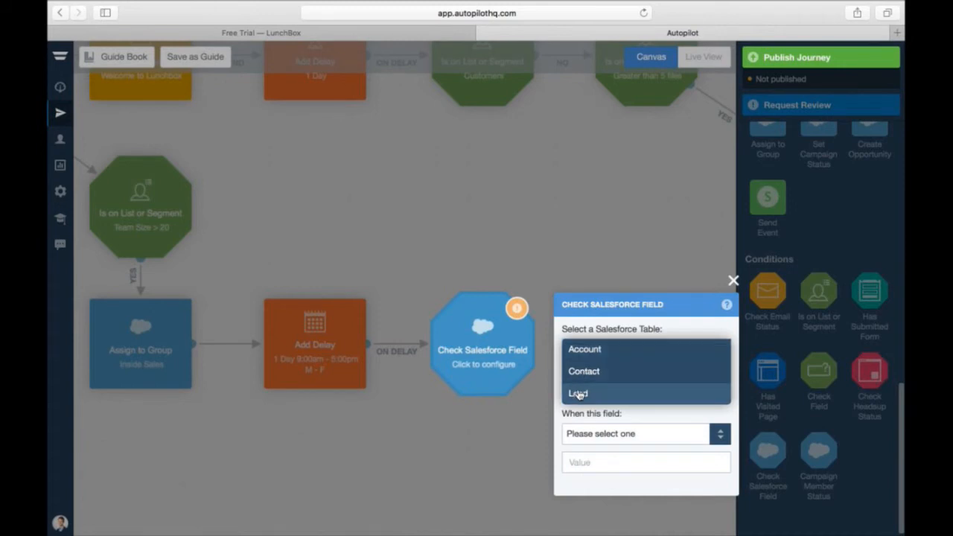
{"action": "left_click", "coordinate": [578, 394]}
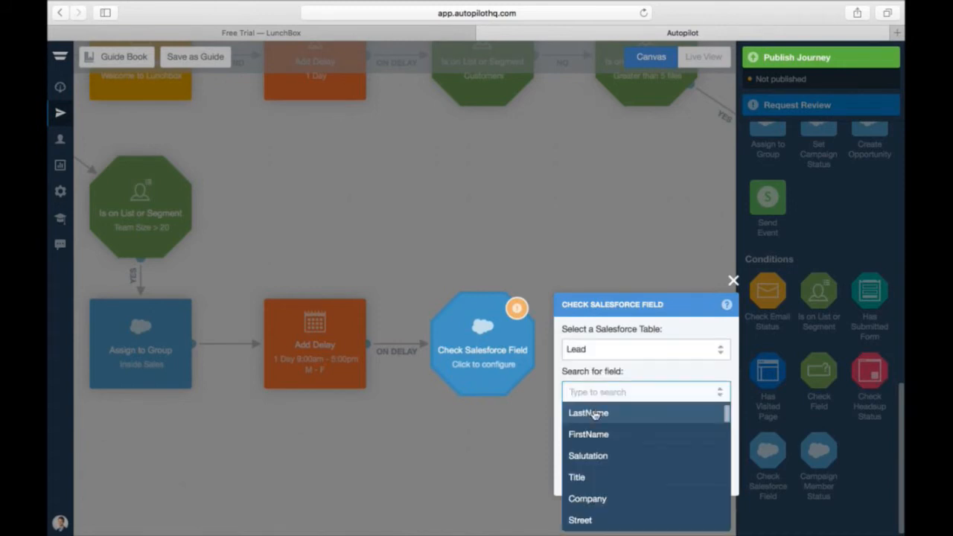
{"action": "type", "text": "status"}
{"action": "left_click", "coordinate": [590, 414]}
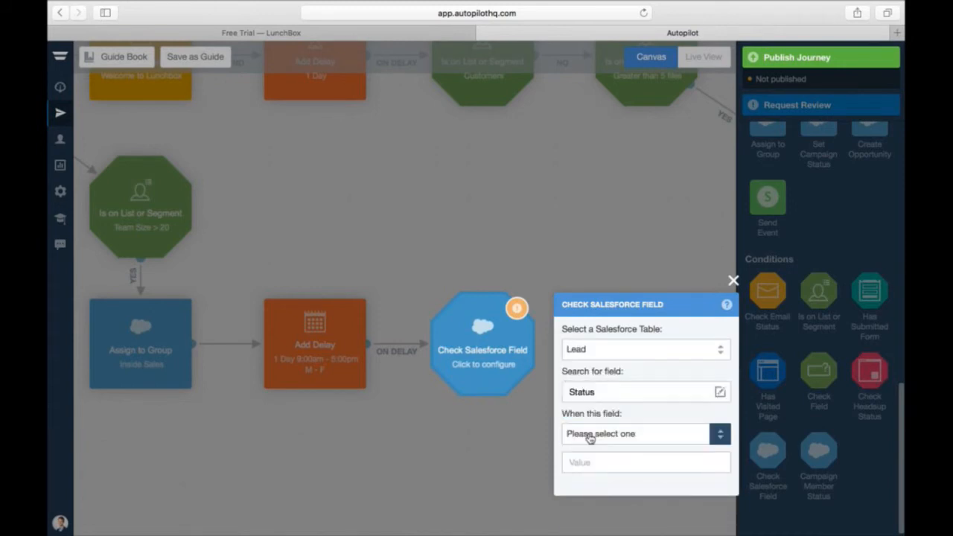
{"action": "left_click", "coordinate": [589, 437]}
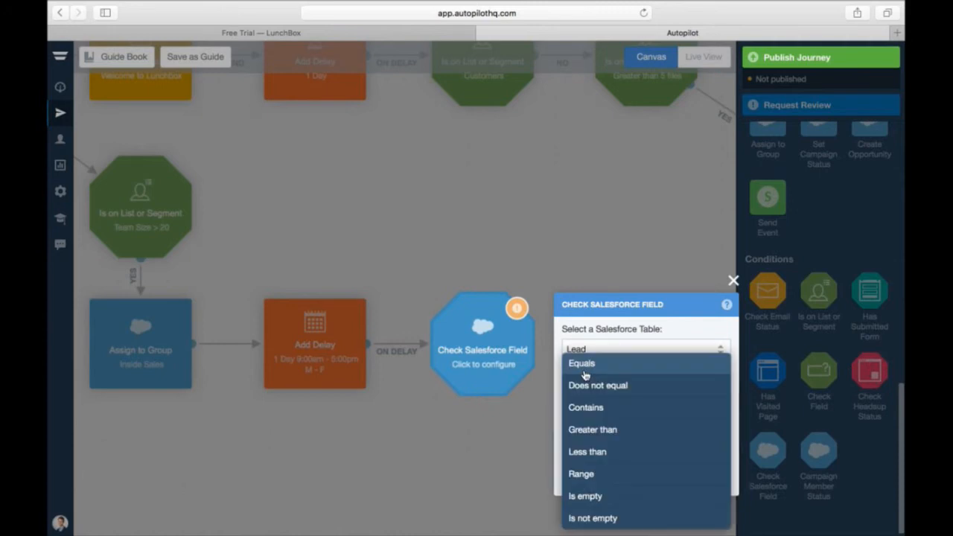
{"action": "left_click", "coordinate": [588, 364]}
{"action": "left_click", "coordinate": [584, 461]}
{"action": "left_click", "coordinate": [593, 434]}
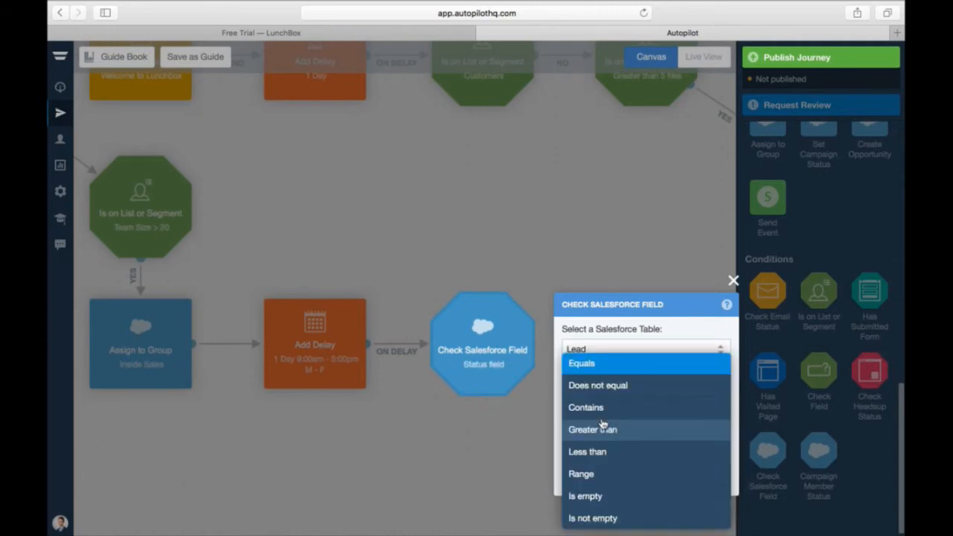
{"action": "left_click", "coordinate": [587, 408]}
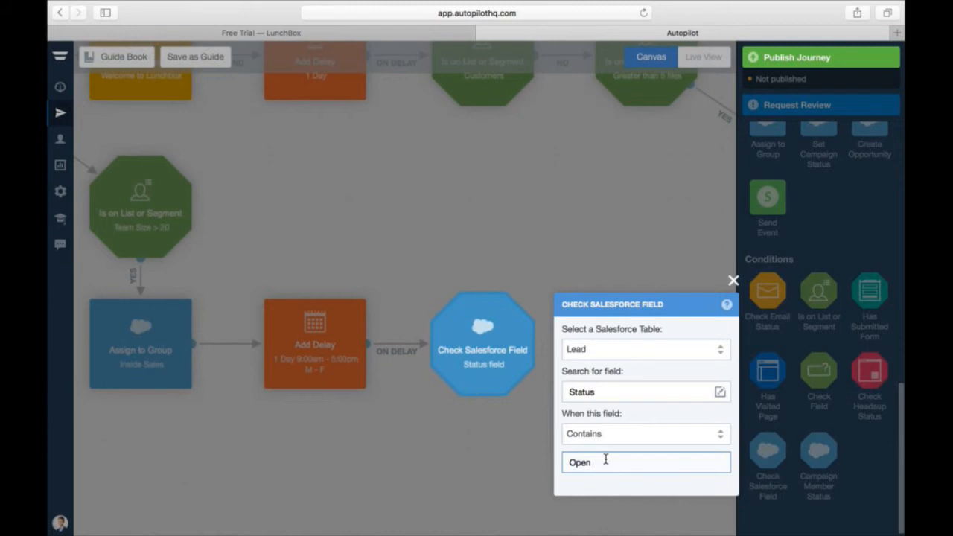
{"action": "left_click", "coordinate": [733, 282]}
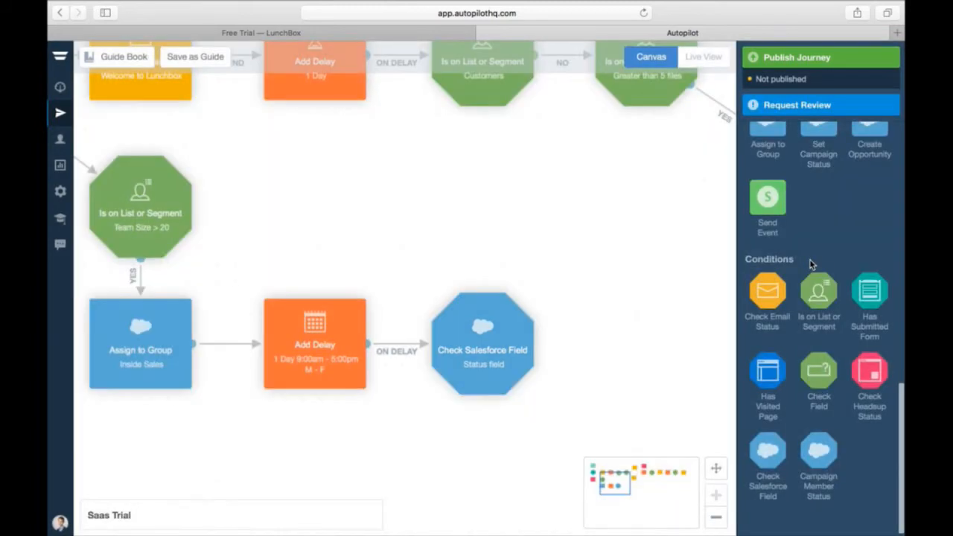
- Add a Send Email step and connect the Status check's YES output to it
{"action": "scroll", "coordinate": [811, 268], "scroll_direction": "up", "scroll_amount": 5}
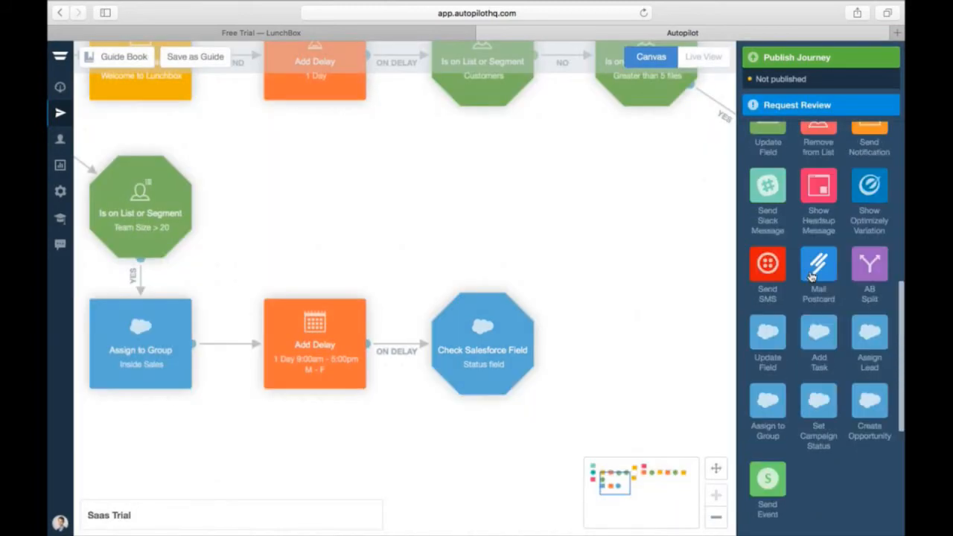
{"action": "scroll", "coordinate": [815, 215], "scroll_direction": "up", "scroll_amount": 3}
{"action": "left_click_drag", "start_coordinate": [818, 187], "coordinate": [659, 346]}
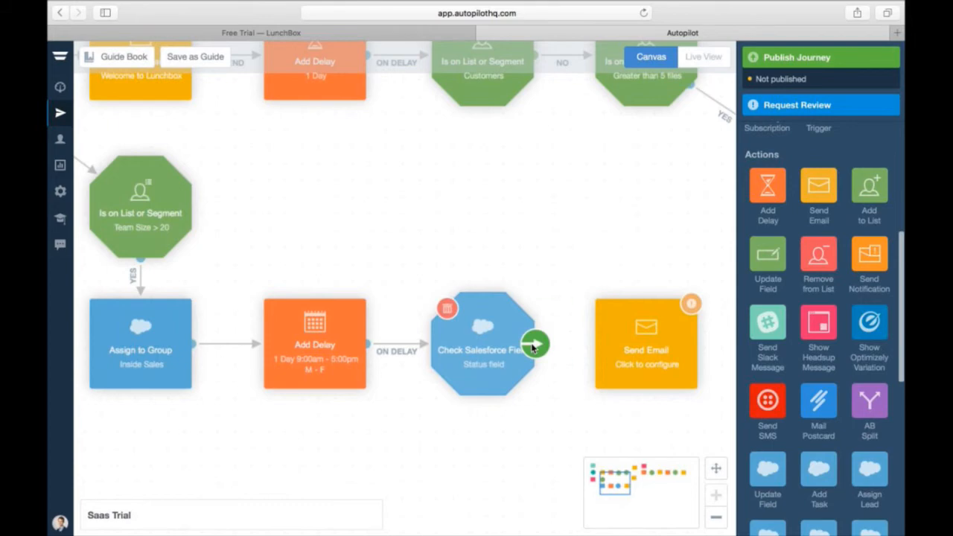
{"action": "mouse_move", "coordinate": [551, 331]}
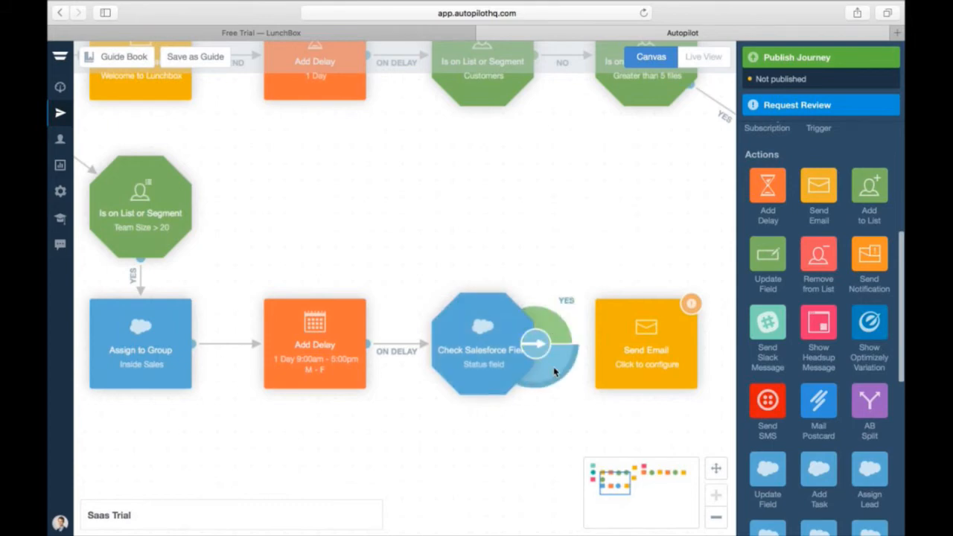
{"action": "left_click_drag", "start_coordinate": [553, 366], "coordinate": [645, 353]}
- Choose the existing Sales Rep email for the step and review it in the editor
{"action": "left_click", "coordinate": [645, 353]}
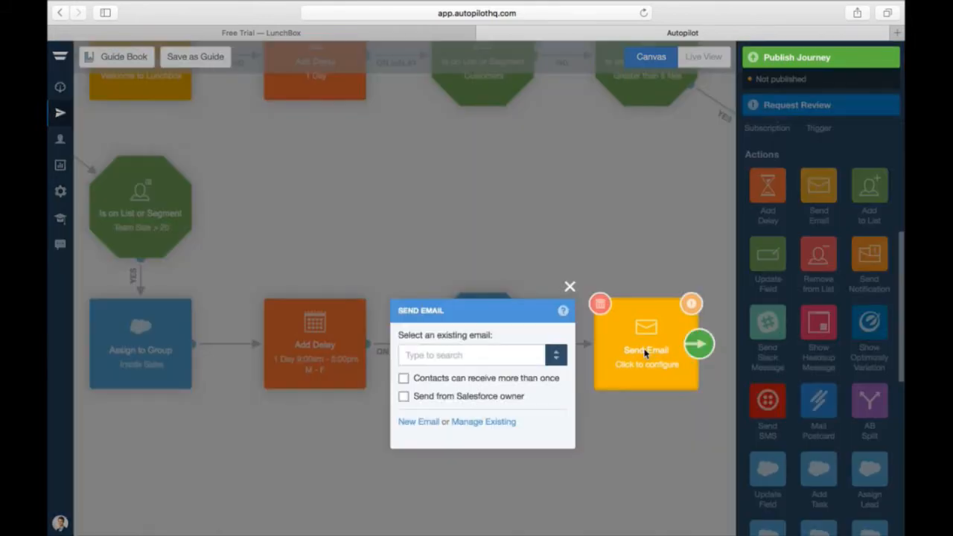
{"action": "type", "text": "sales"}
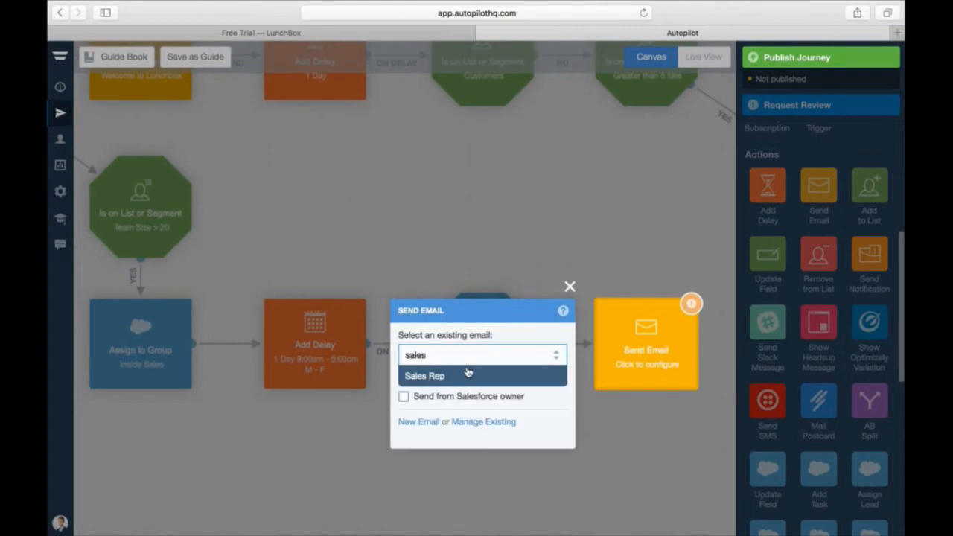
{"action": "left_click", "coordinate": [465, 375]}
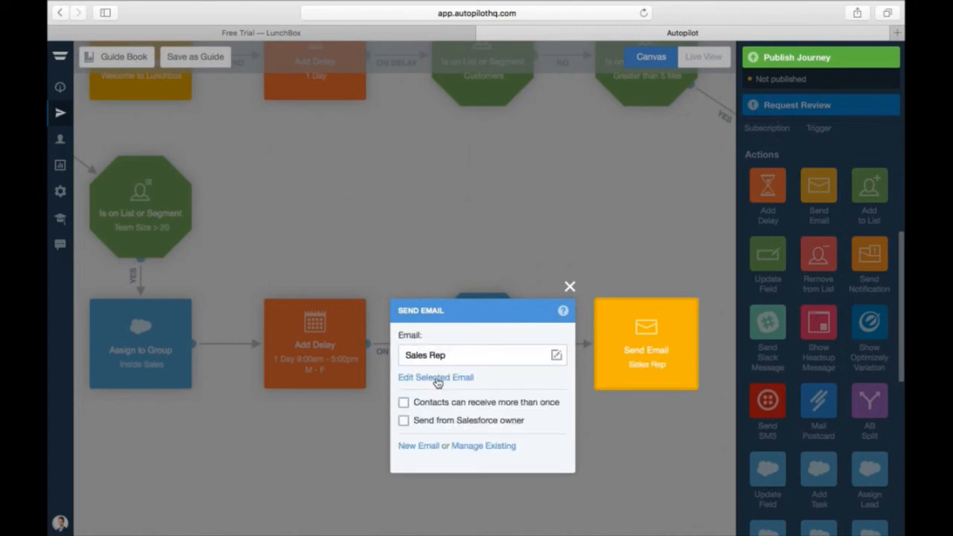
{"action": "left_click", "coordinate": [436, 378]}
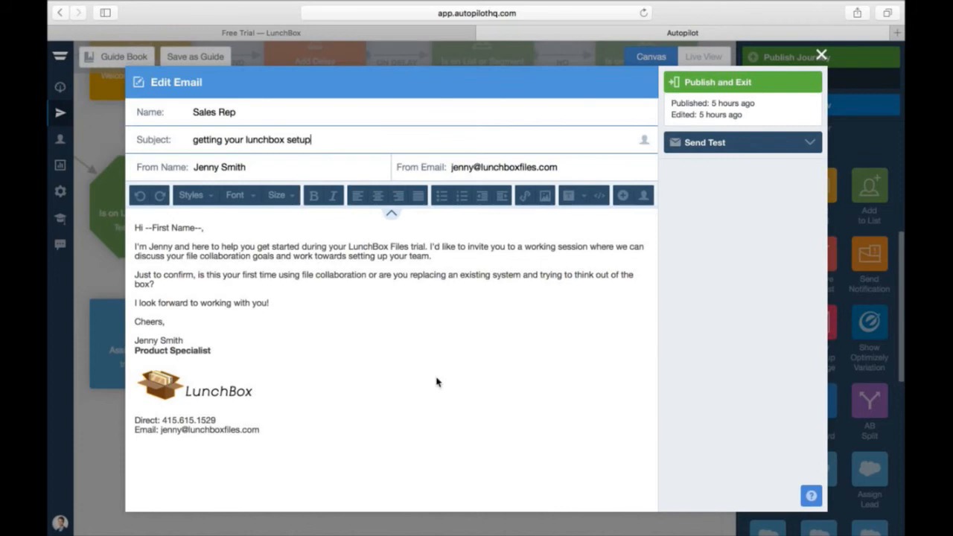
{"action": "left_click", "coordinate": [820, 56]}
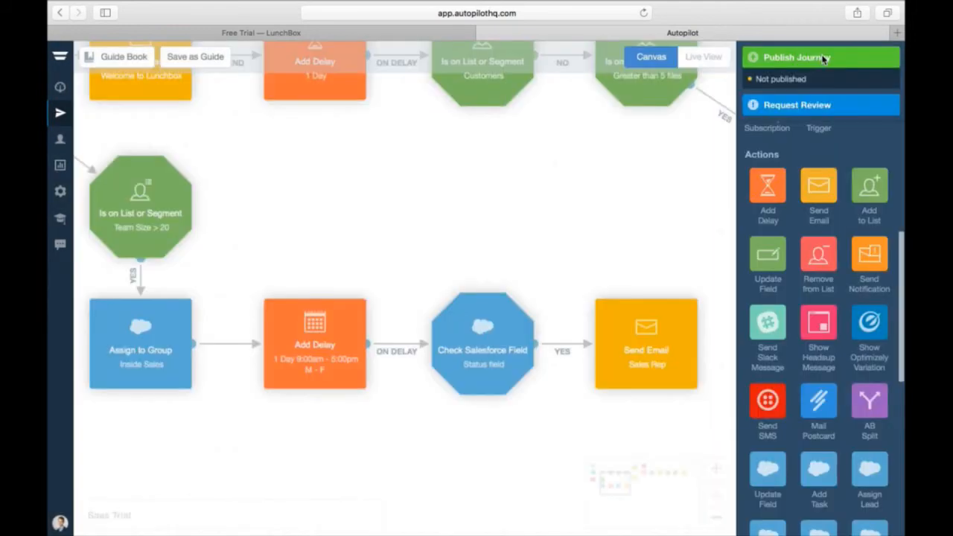
- Replace the YES link to the Sales Rep email with an AB Split plus a second email step
{"action": "left_click_drag", "start_coordinate": [623, 484], "coordinate": [633, 489]}
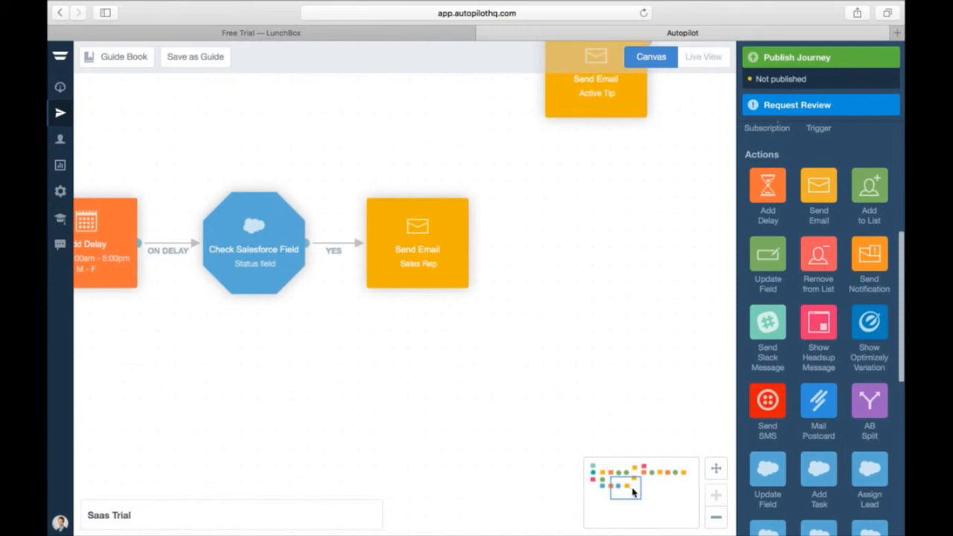
{"action": "mouse_move", "coordinate": [330, 247]}
{"action": "left_click", "coordinate": [331, 244]}
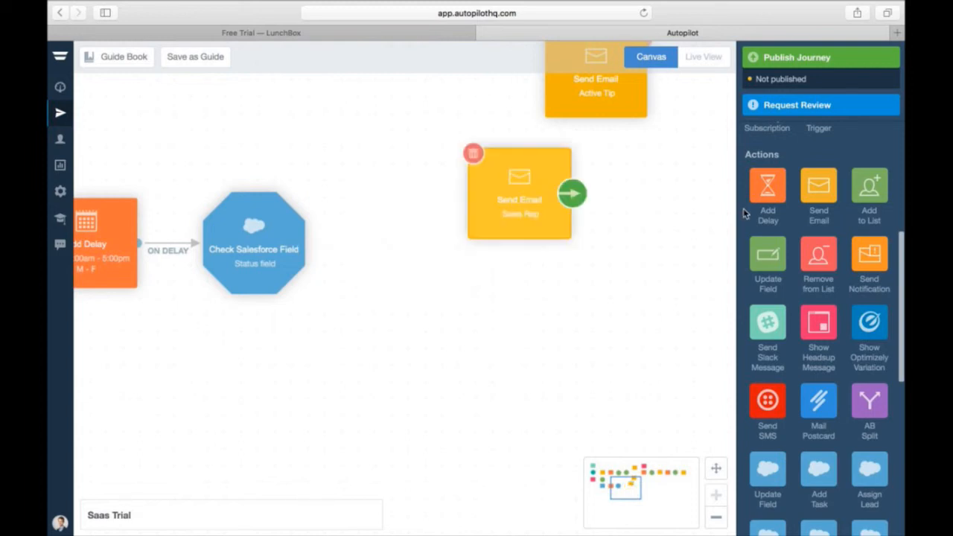
{"action": "left_click_drag", "start_coordinate": [819, 187], "coordinate": [518, 374]}
{"action": "left_click_drag", "start_coordinate": [869, 402], "coordinate": [297, 233]}
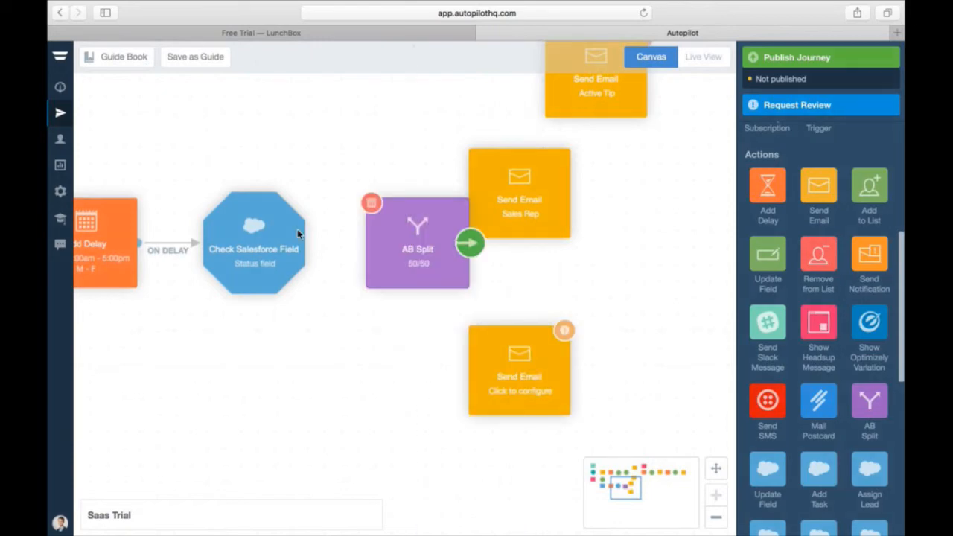
{"action": "left_click", "coordinate": [324, 269]}
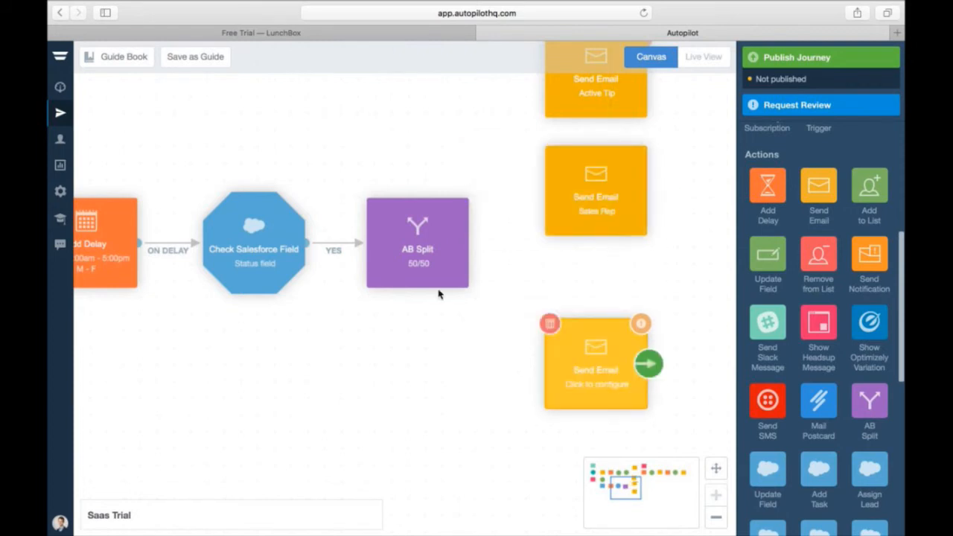
- Link the split's B branch to the new email, then remove the unconfigured email step
{"action": "left_click_drag", "start_coordinate": [469, 243], "coordinate": [555, 212]}
{"action": "left_click_drag", "start_coordinate": [468, 242], "coordinate": [573, 365]}
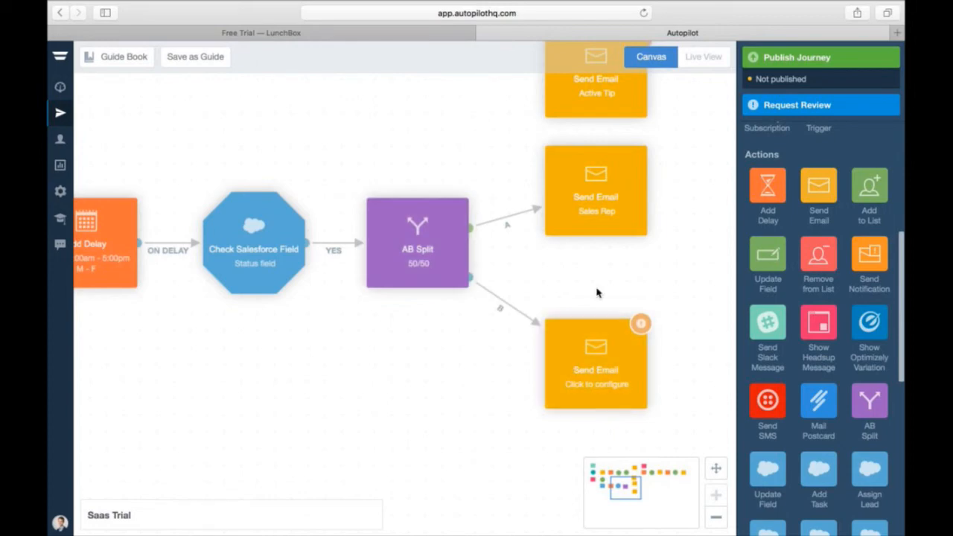
{"action": "mouse_move", "coordinate": [549, 333]}
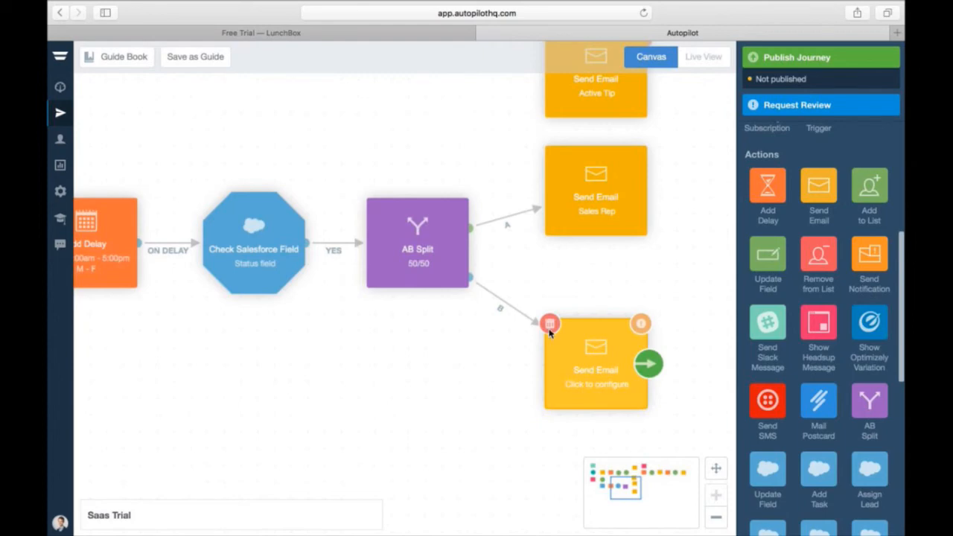
{"action": "left_click", "coordinate": [549, 327]}
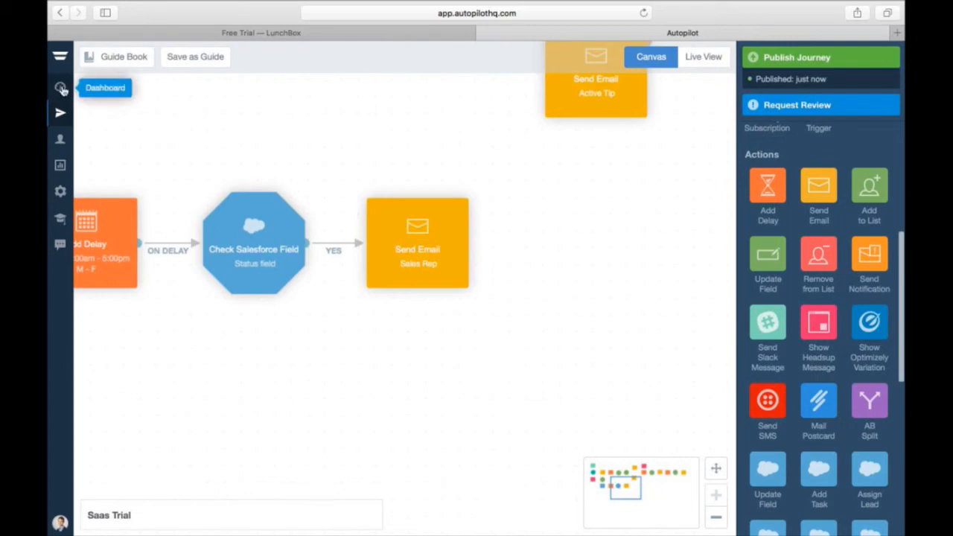
- Go to the Autopilot dashboard, then bring up LunchBox's free trial signup form
{"action": "left_click", "coordinate": [61, 88]}
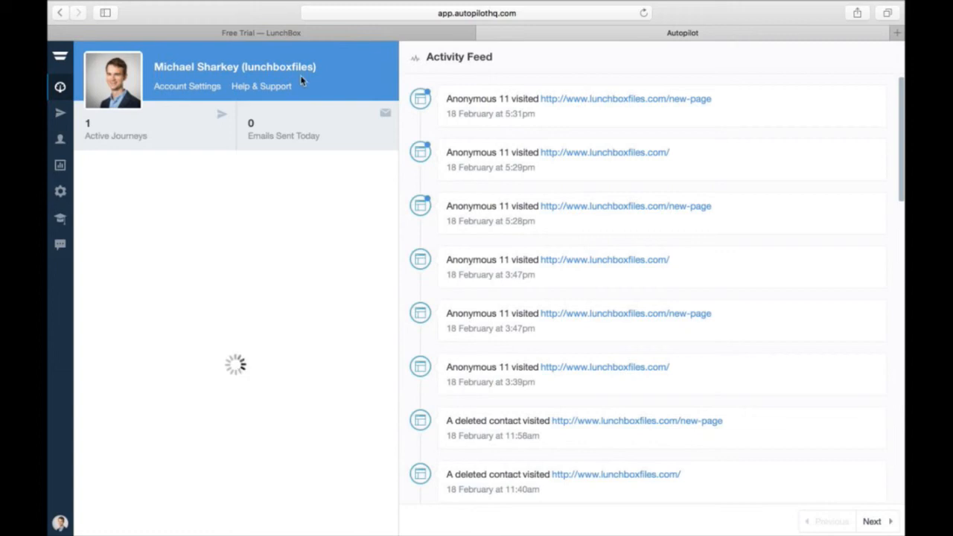
{"action": "left_click", "coordinate": [209, 46]}
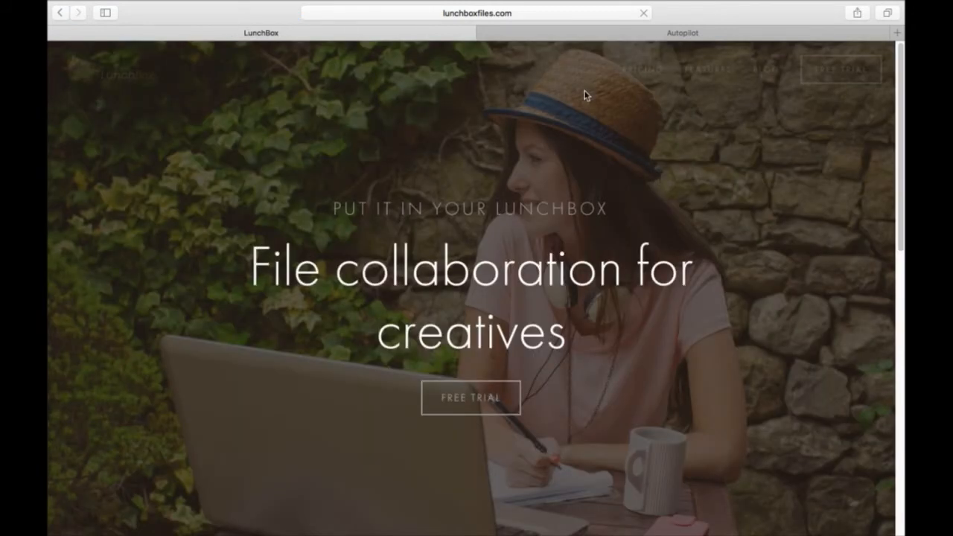
{"action": "left_click", "coordinate": [584, 31]}
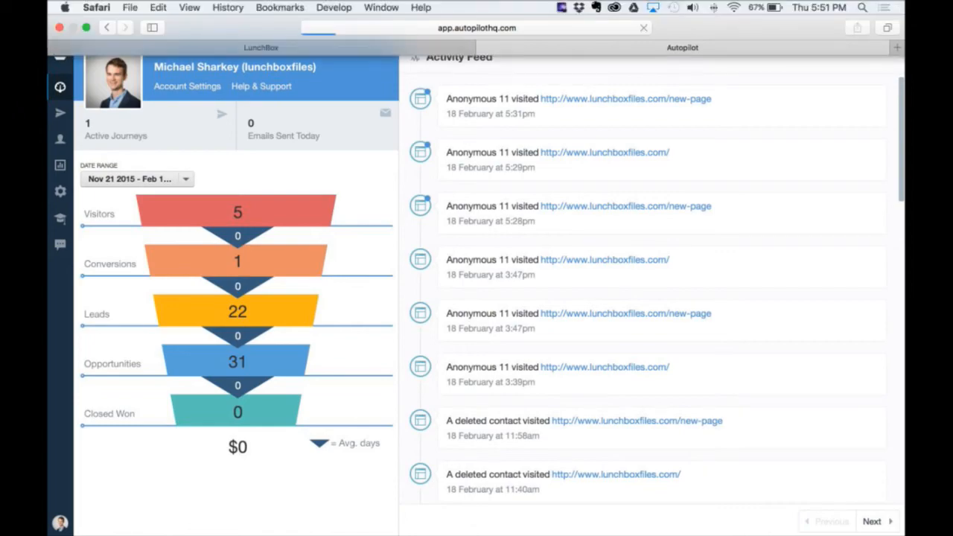
{"action": "left_click", "coordinate": [261, 46]}
{"action": "left_click", "coordinate": [482, 388]}
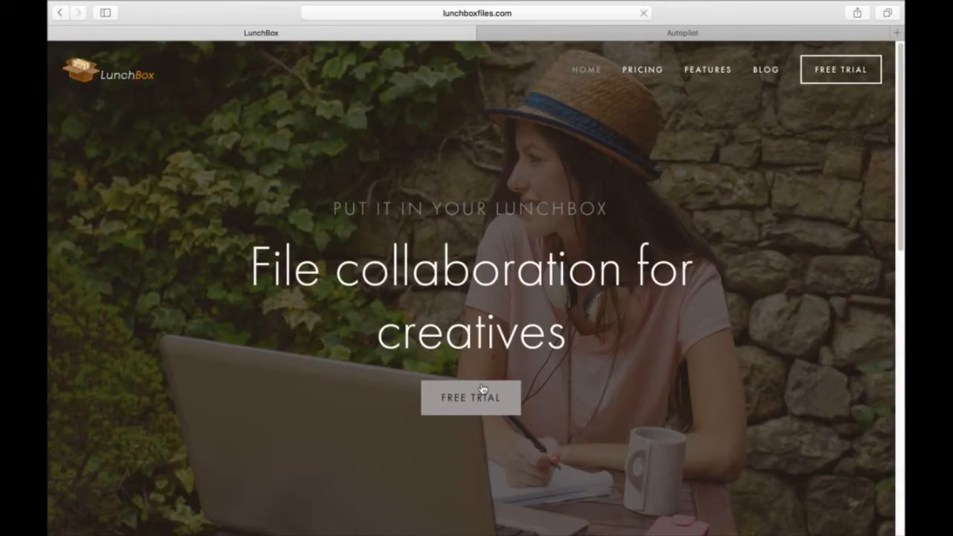
- Fill in the trial user's first and last name, e-mail address and phone number
{"action": "left_click", "coordinate": [330, 275]}
{"action": "key", "text": "Tab"}
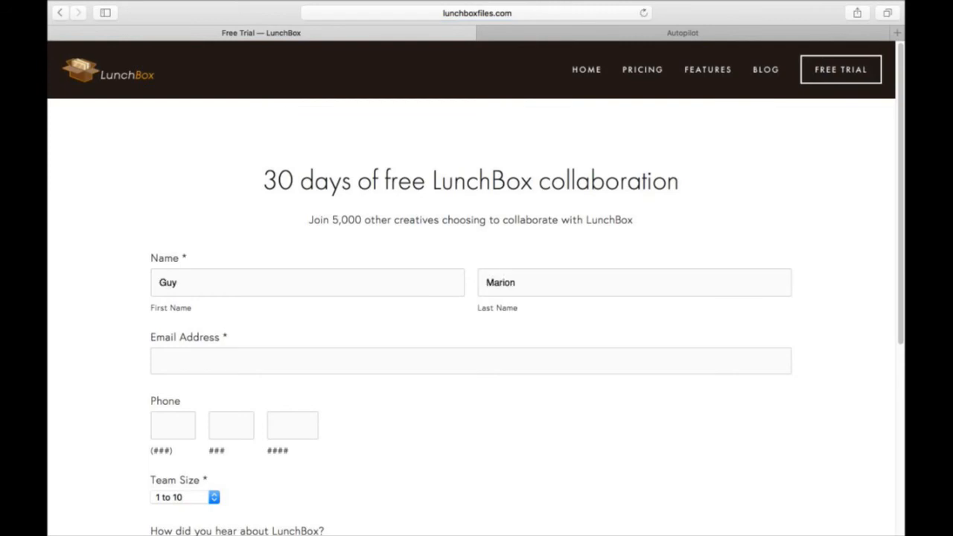
{"action": "key", "text": "Tab"}
{"action": "type", "text": "m"}
{"action": "key", "text": "BackSpace"}
{"action": "key", "text": "Tab"}
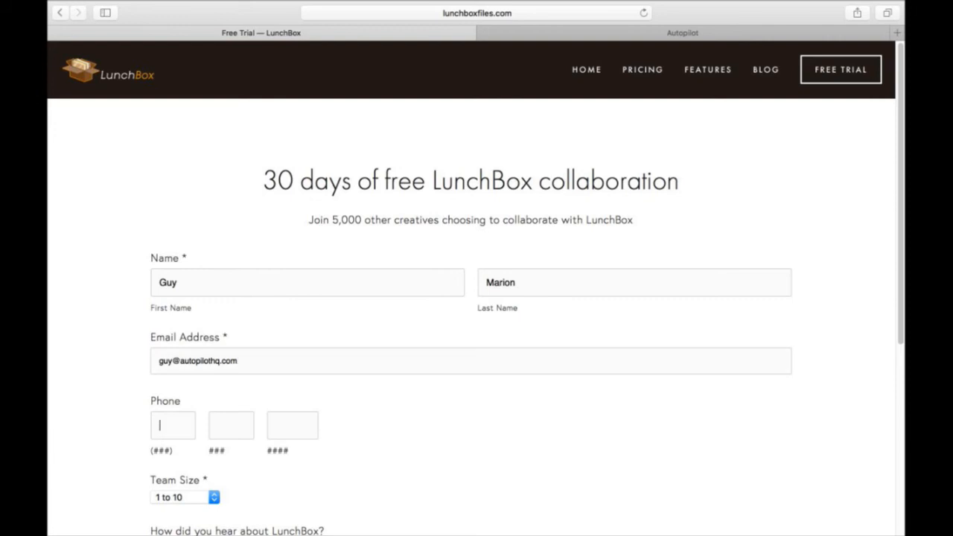
- Choose team size 11 to 20, enter 'Event' as the source, sign up and sign in
{"action": "scroll", "coordinate": [220, 448], "scroll_direction": "down", "scroll_amount": 3}
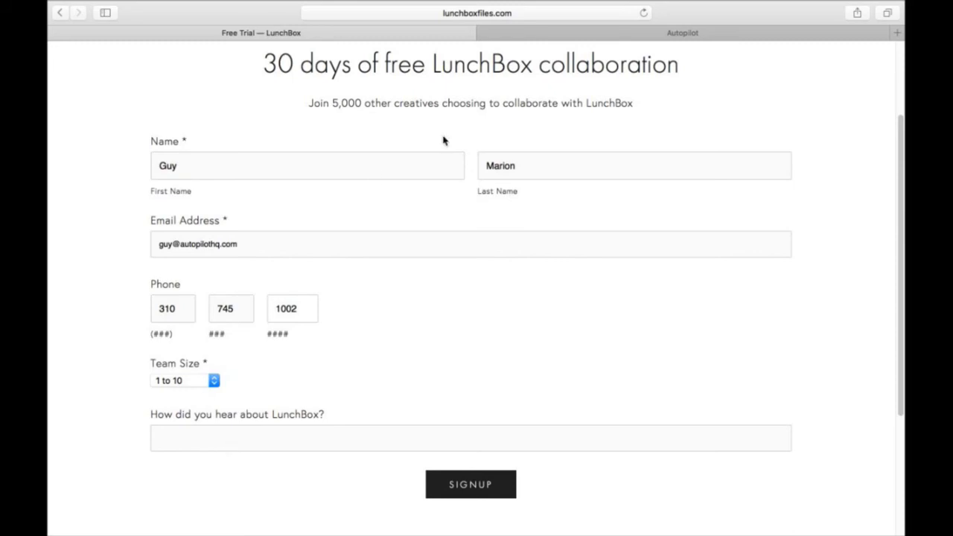
{"action": "left_click", "coordinate": [177, 379]}
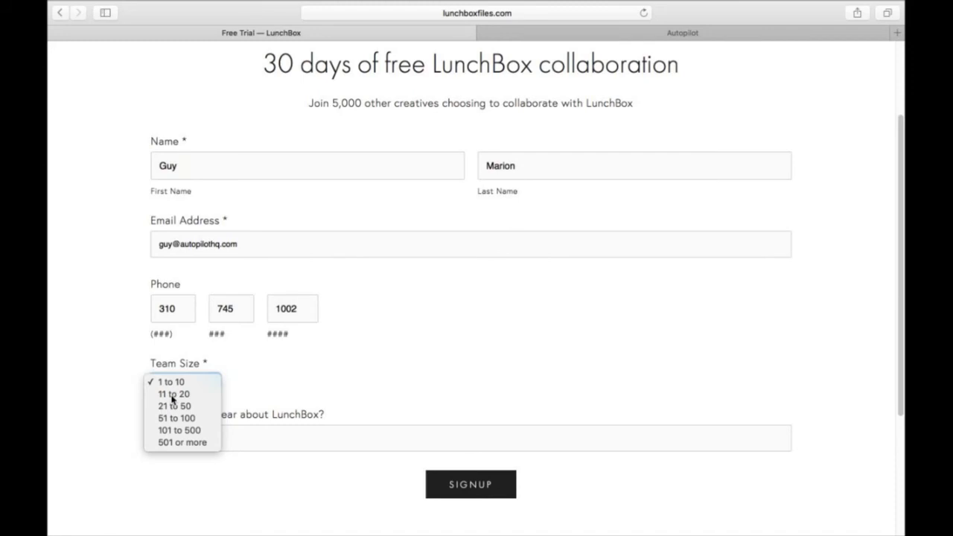
{"action": "left_click", "coordinate": [173, 395]}
{"action": "left_click", "coordinate": [229, 444]}
{"action": "type", "text": "Eve"}
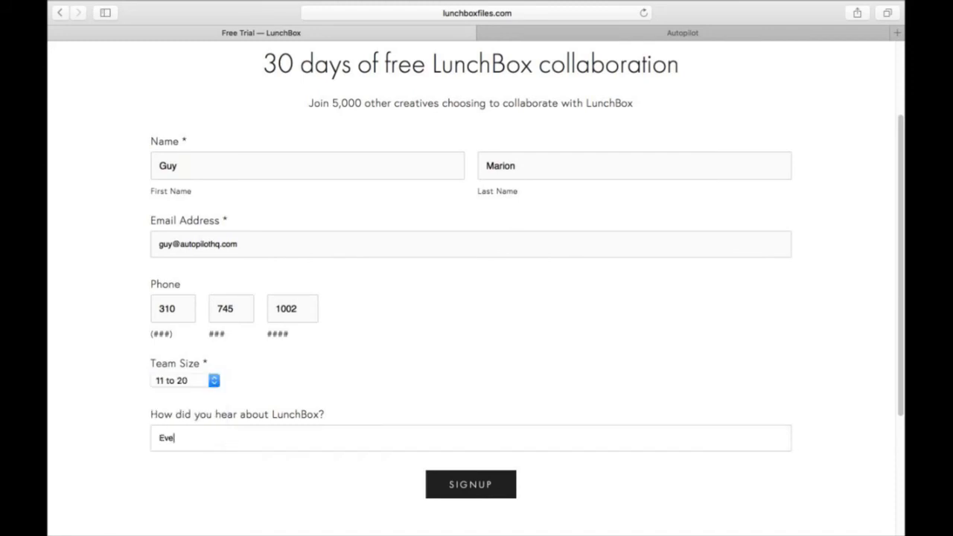
{"action": "type", "text": "nt"}
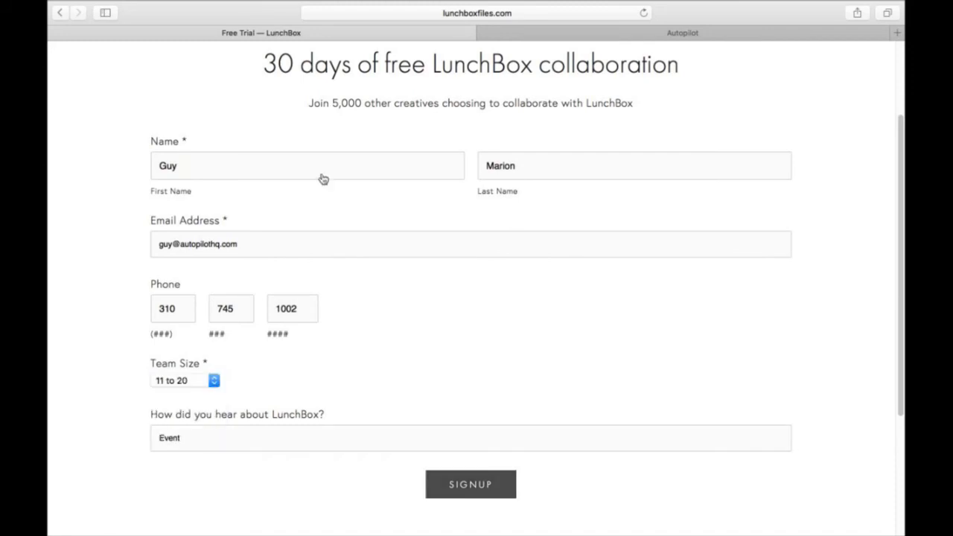
{"action": "left_click", "coordinate": [495, 493]}
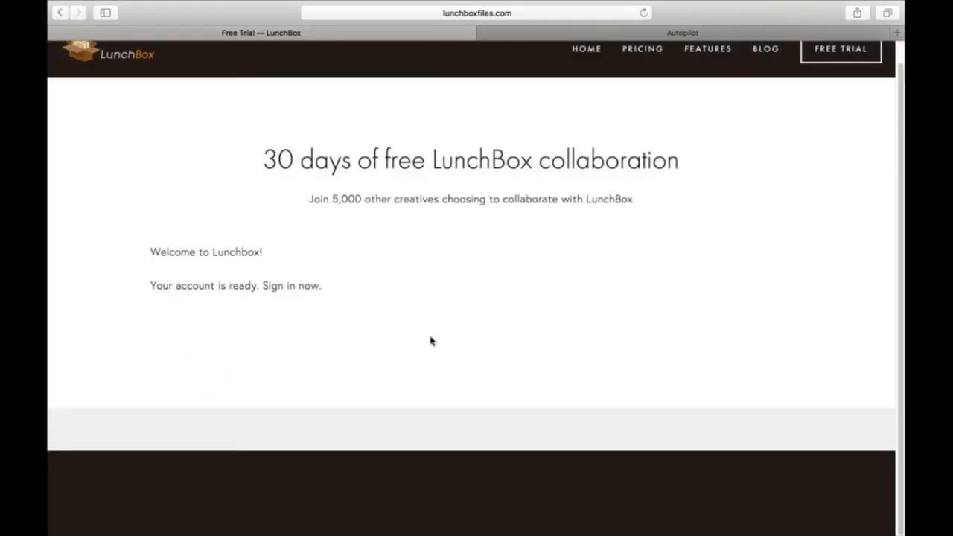
{"action": "left_click", "coordinate": [274, 289]}
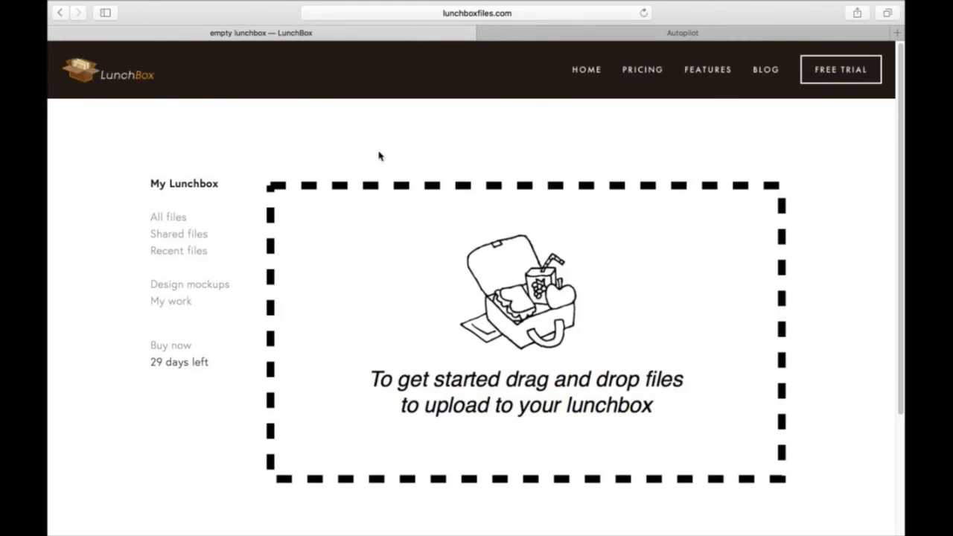
- Inspect the new contact's Autopilot record: Trial form submission, Saas Trial entry and Training Webinar headsup
{"action": "left_click", "coordinate": [525, 35]}
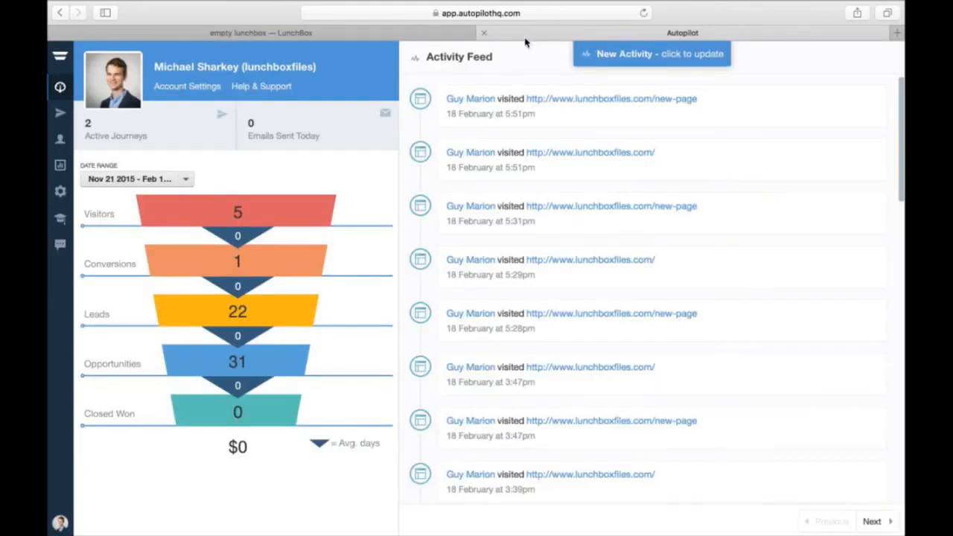
{"action": "left_click", "coordinate": [624, 56]}
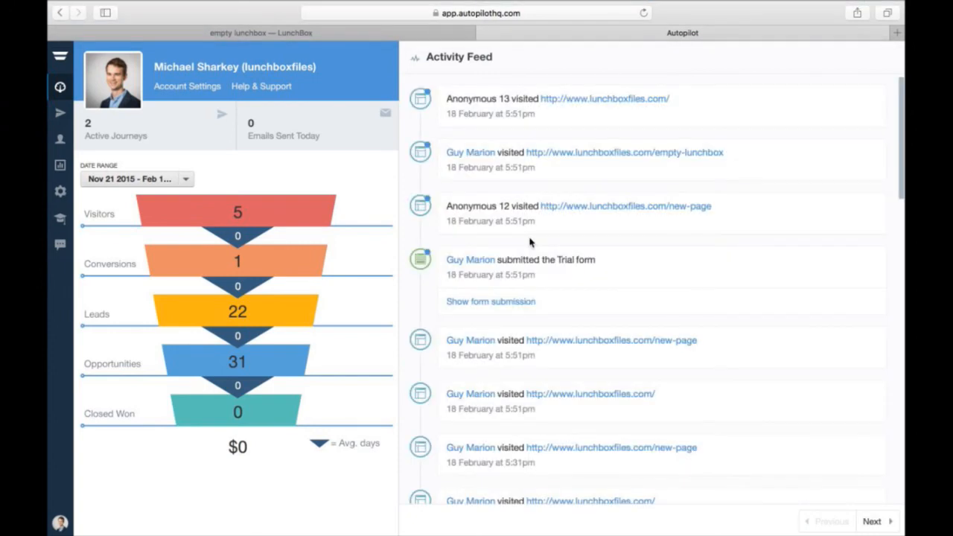
{"action": "left_click", "coordinate": [491, 301]}
{"action": "scroll", "coordinate": [623, 358], "scroll_direction": "down", "scroll_amount": 1}
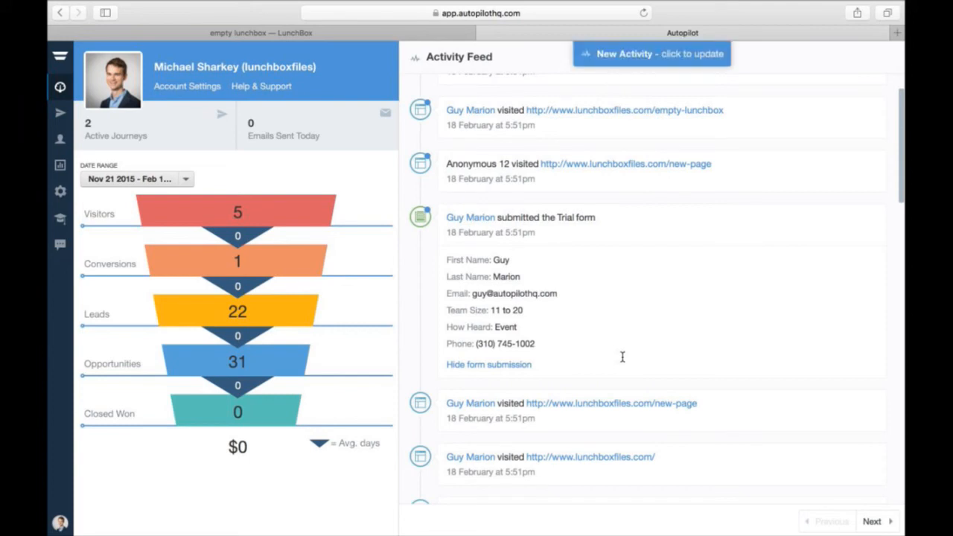
{"action": "left_click", "coordinate": [608, 61]}
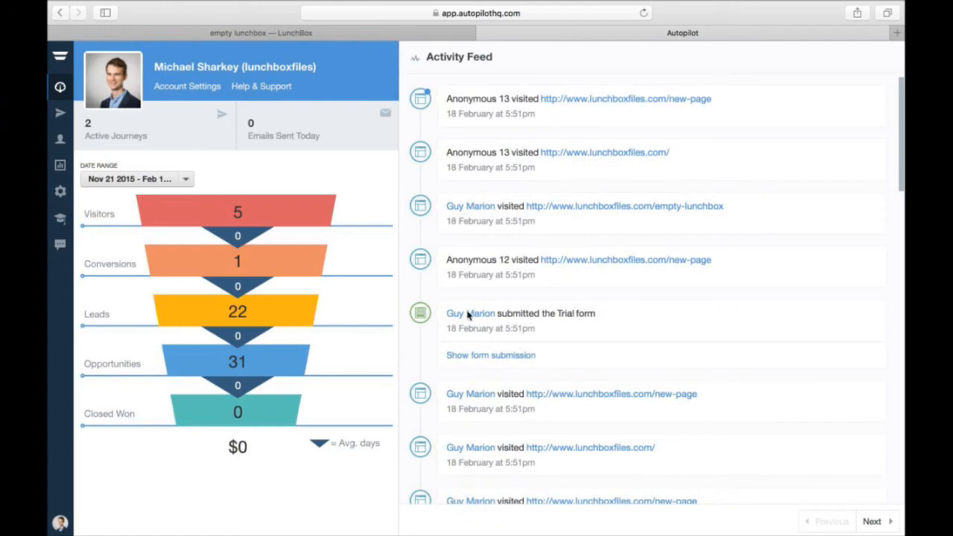
{"action": "left_click", "coordinate": [457, 315]}
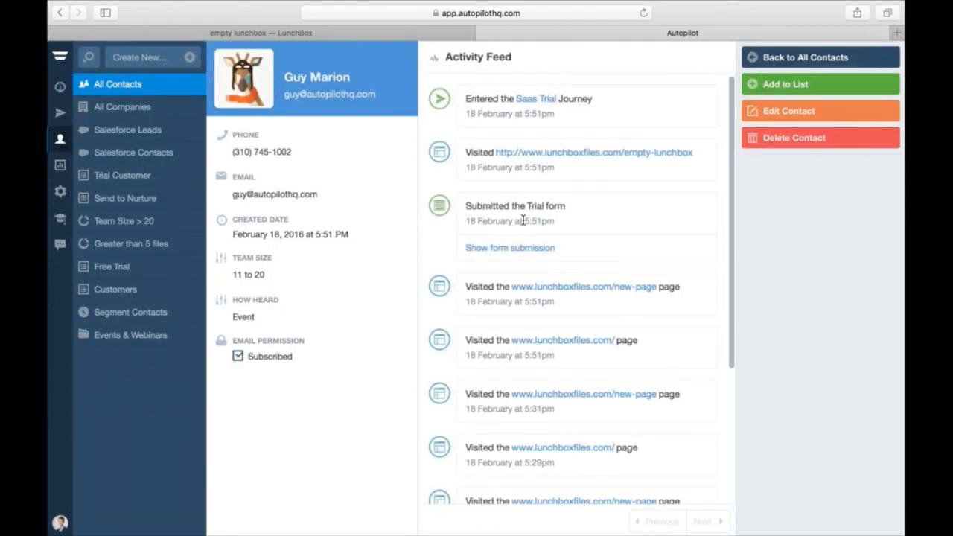
{"action": "left_click", "coordinate": [509, 249]}
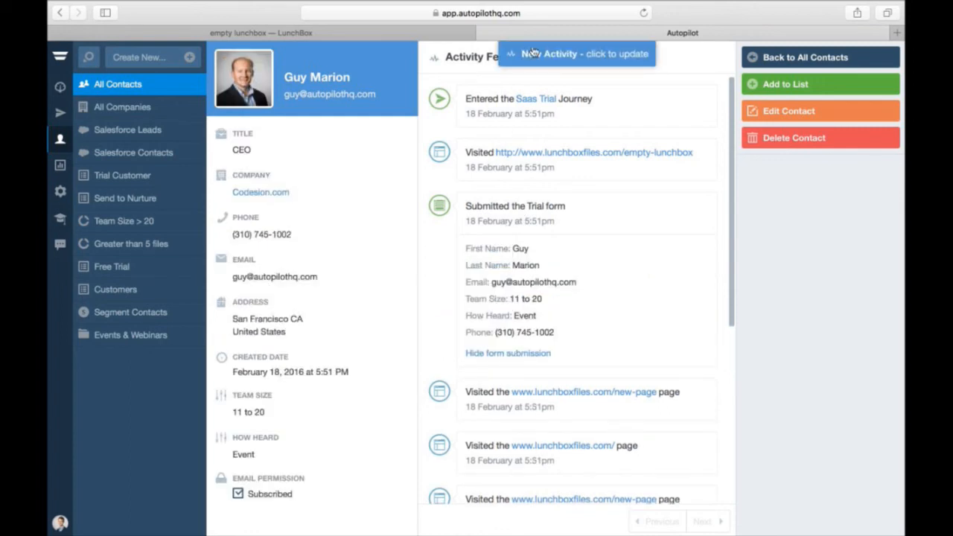
{"action": "left_click", "coordinate": [533, 51]}
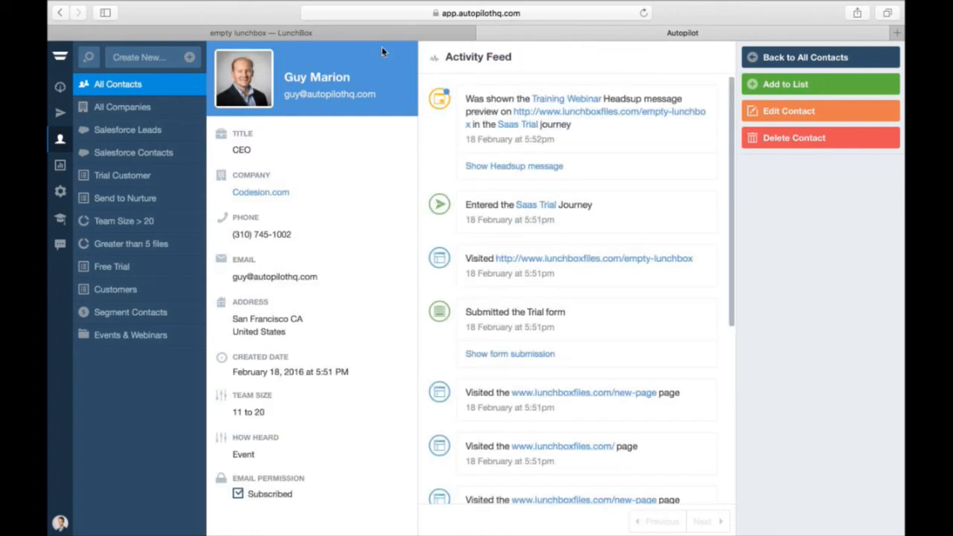
{"action": "left_click", "coordinate": [372, 34]}
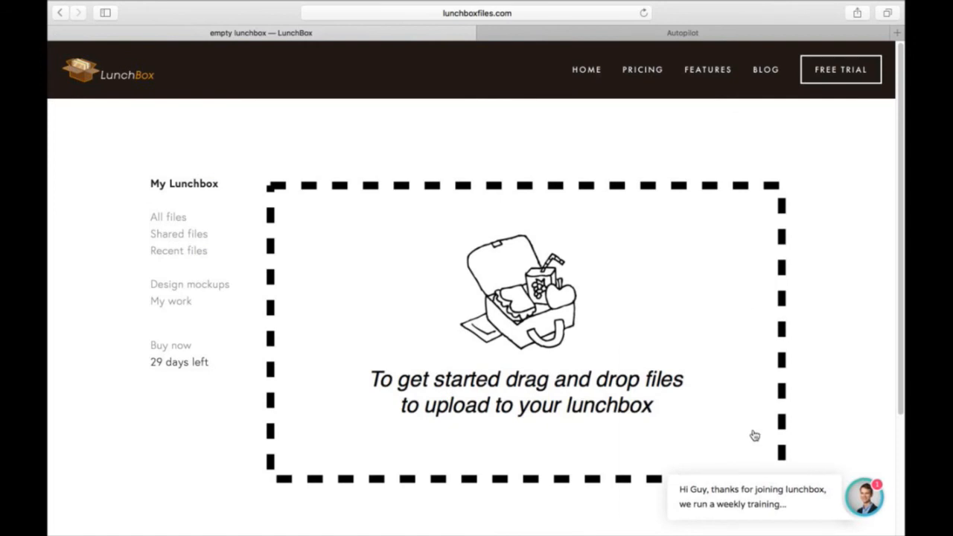
- Open the webinar headsup, load photos into the lunchbox, then refresh the contact's Autopilot activity
{"action": "left_click", "coordinate": [760, 492]}
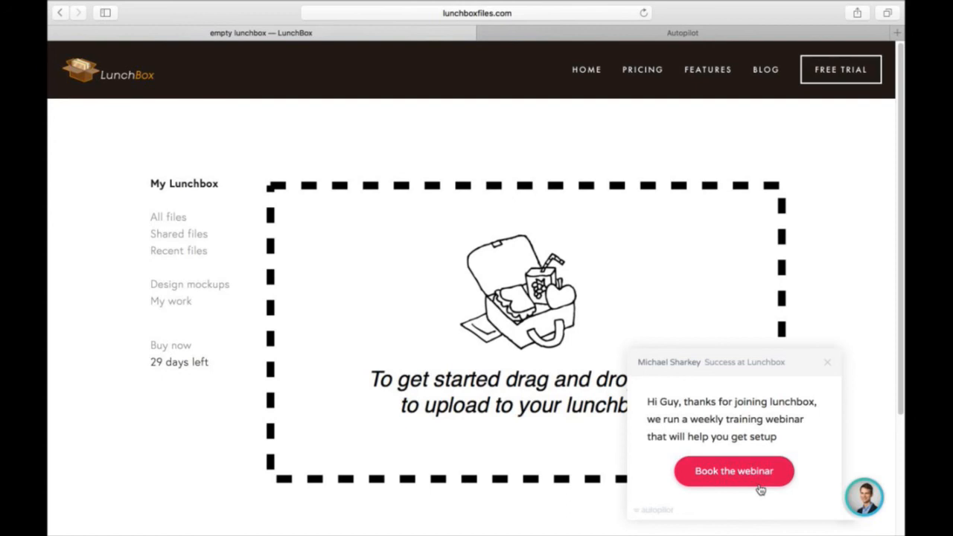
{"action": "left_click", "coordinate": [545, 286]}
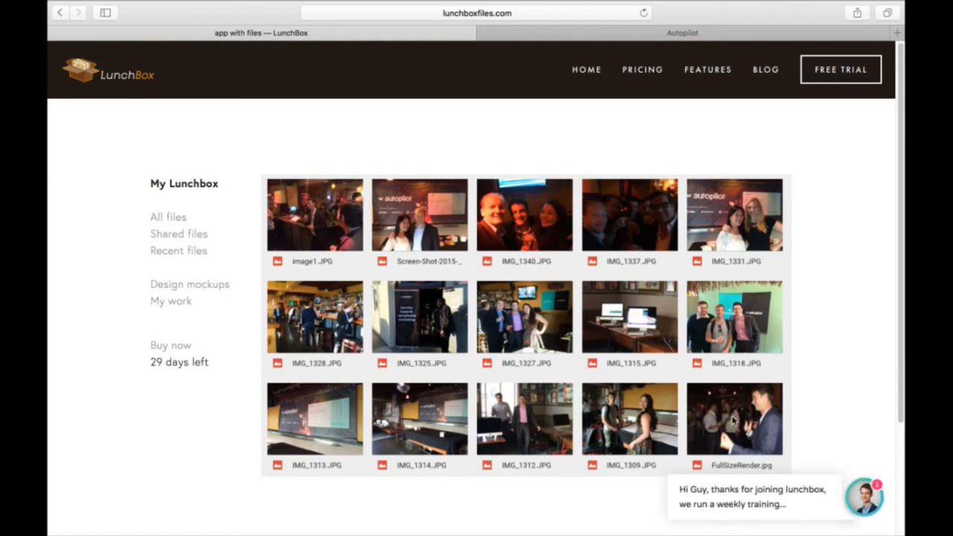
{"action": "left_click", "coordinate": [526, 35]}
{"action": "left_click", "coordinate": [521, 57]}
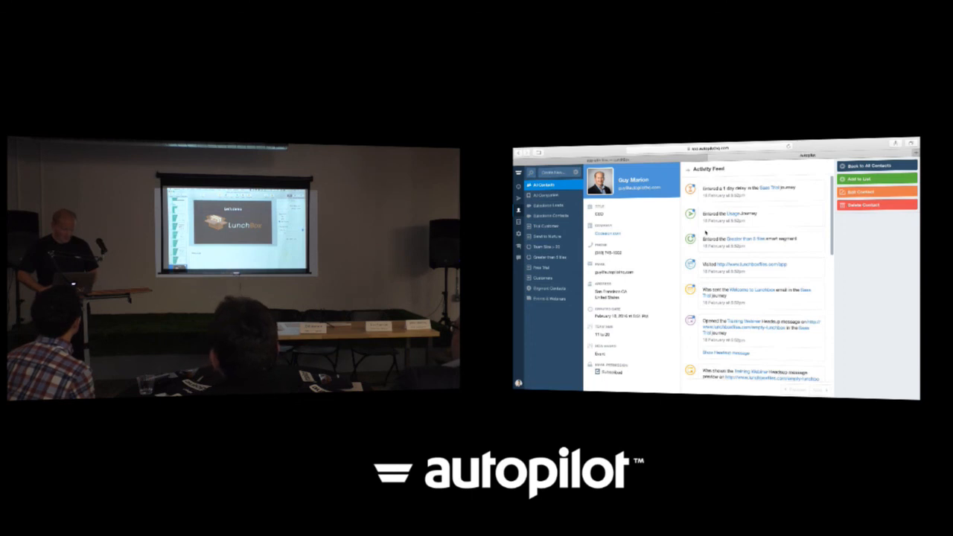
- Return to Keynote and resume the slideshow
{"action": "key", "text": "super+Tab"}
{"action": "key", "text": "super+Tab"}
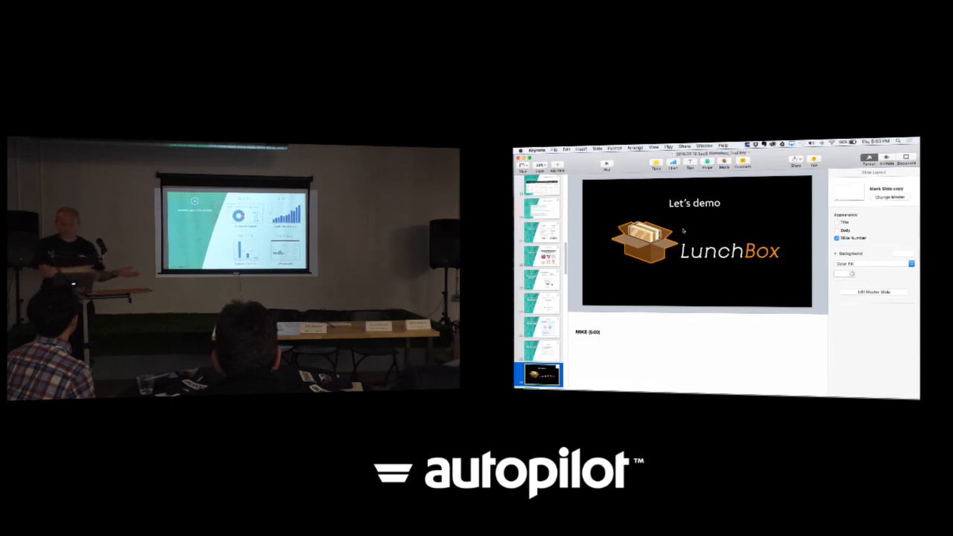
{"action": "key", "text": "alt+super+p"}
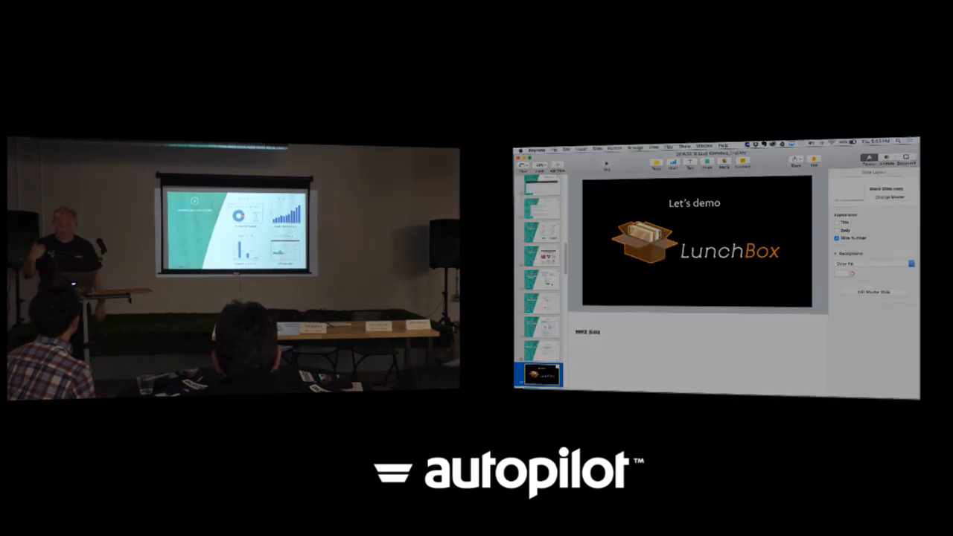